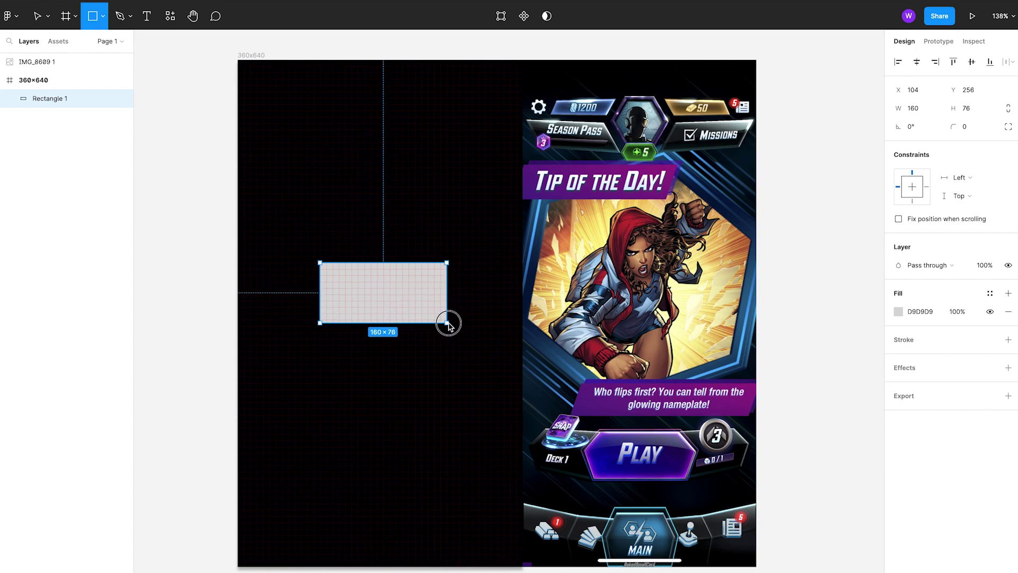
Step: Select the 160×72 rectangle and switch its fill from Solid to Linear gradient
click(763, 359)
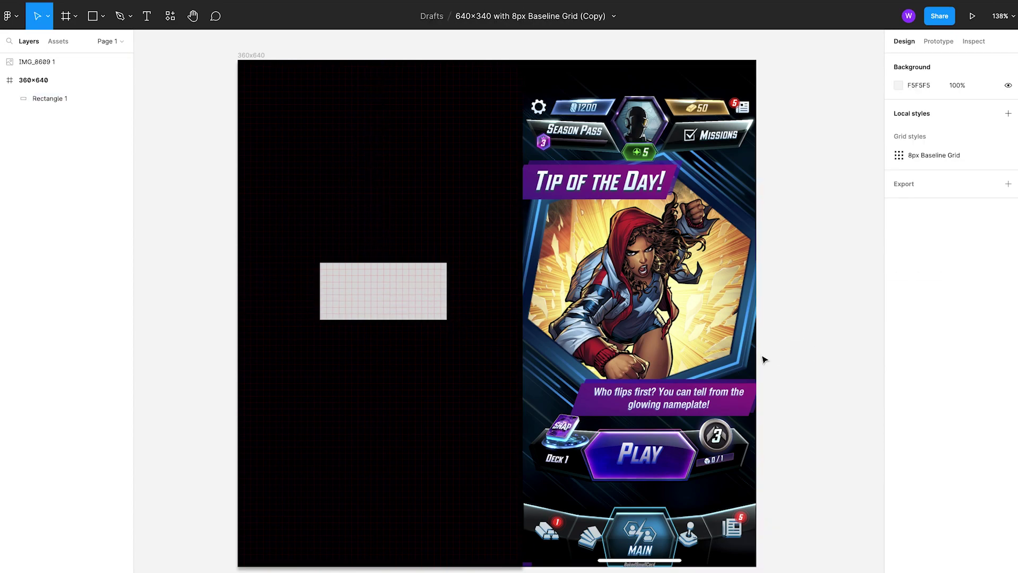
click(425, 297)
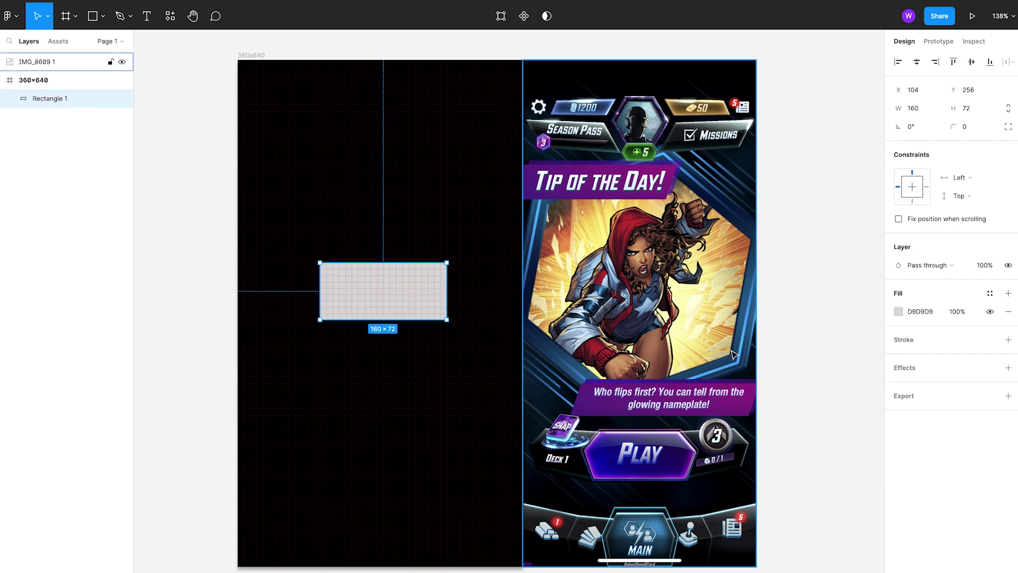
click(898, 312)
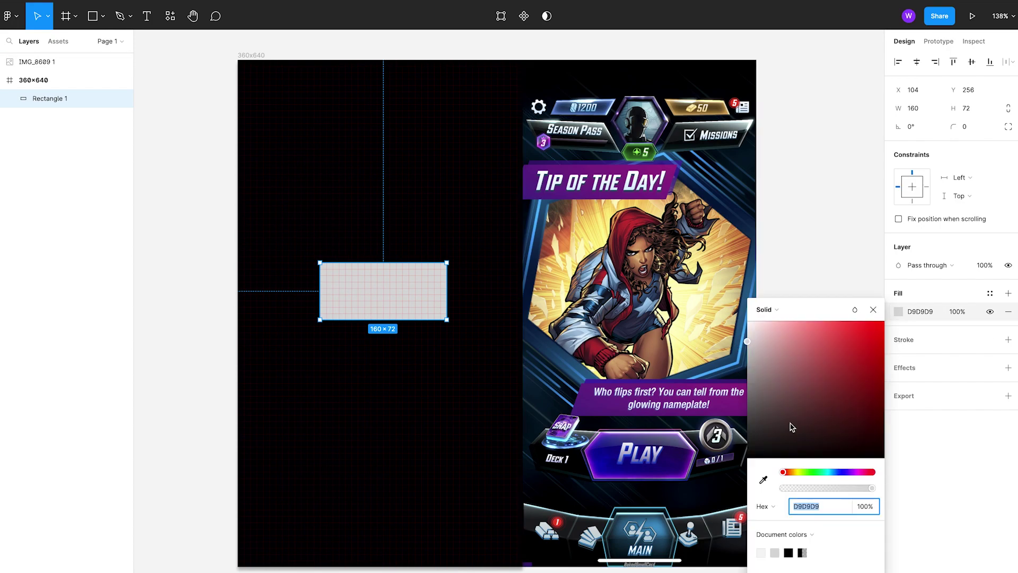
click(777, 310)
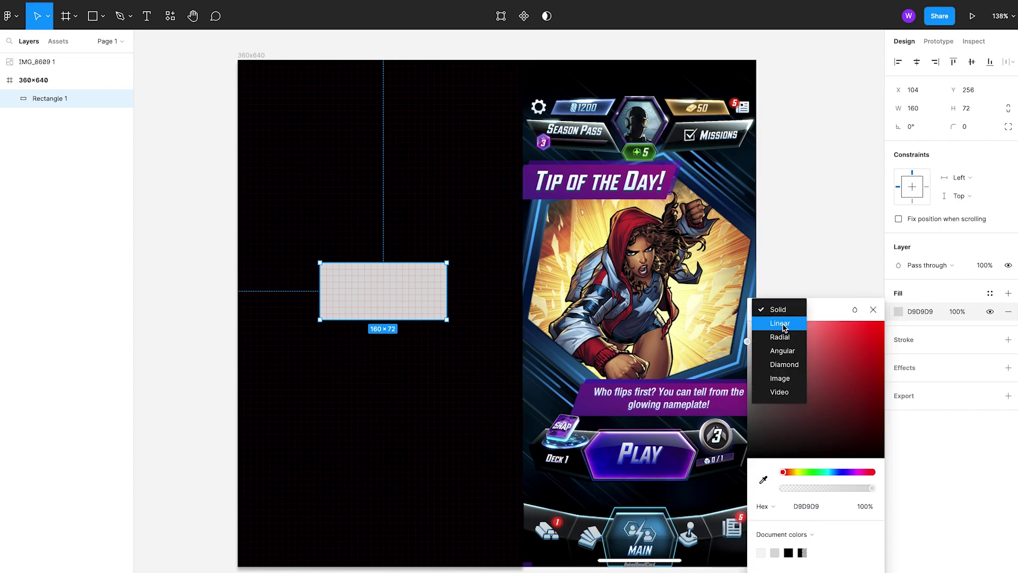
Step: Set the gradient stops to bright blue at the top and opaque deep navy 020078 below
click(781, 325)
click(807, 355)
drag(839, 471, 844, 473)
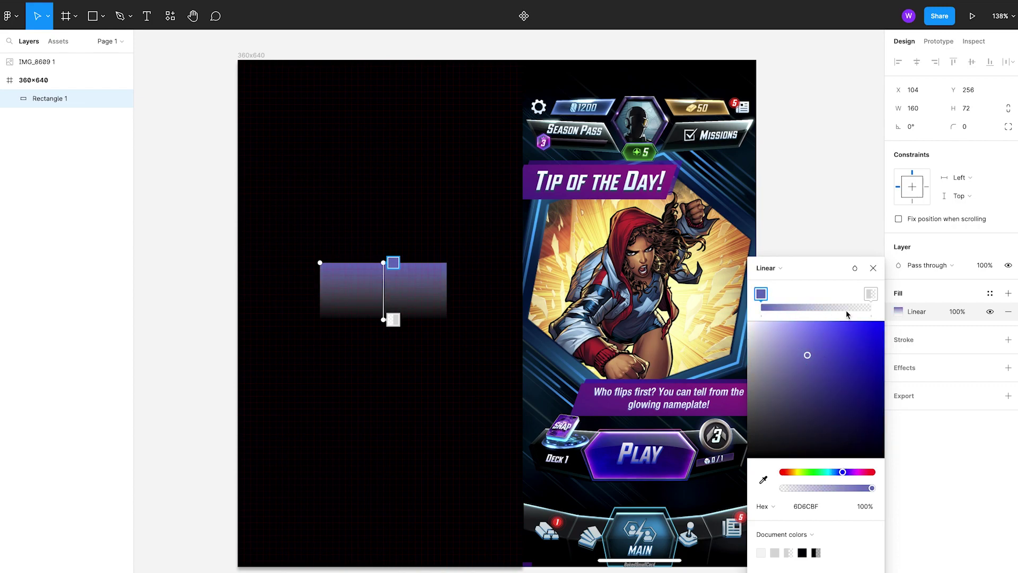
click(871, 295)
drag(850, 380, 882, 326)
drag(863, 488, 896, 449)
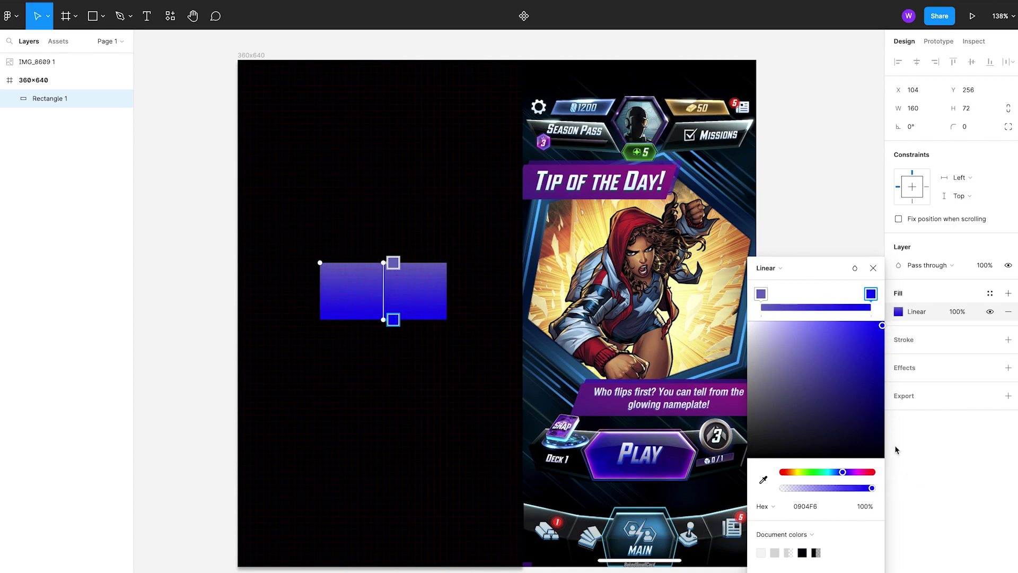
click(761, 295)
drag(828, 368, 903, 398)
click(870, 295)
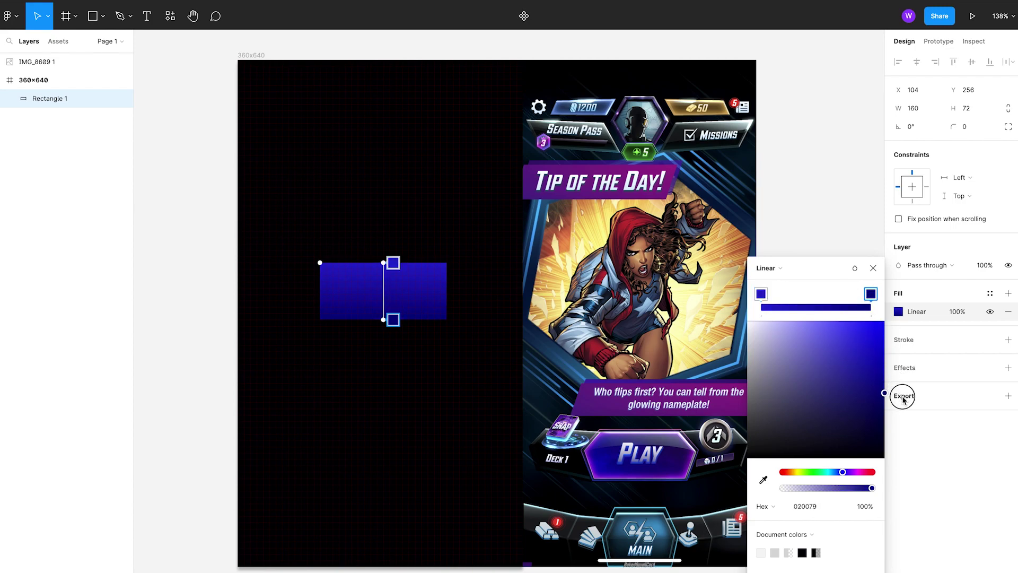
Step: Add an effect to the rectangle and change it from Drop shadow to Inner shadow
click(874, 268)
click(1008, 368)
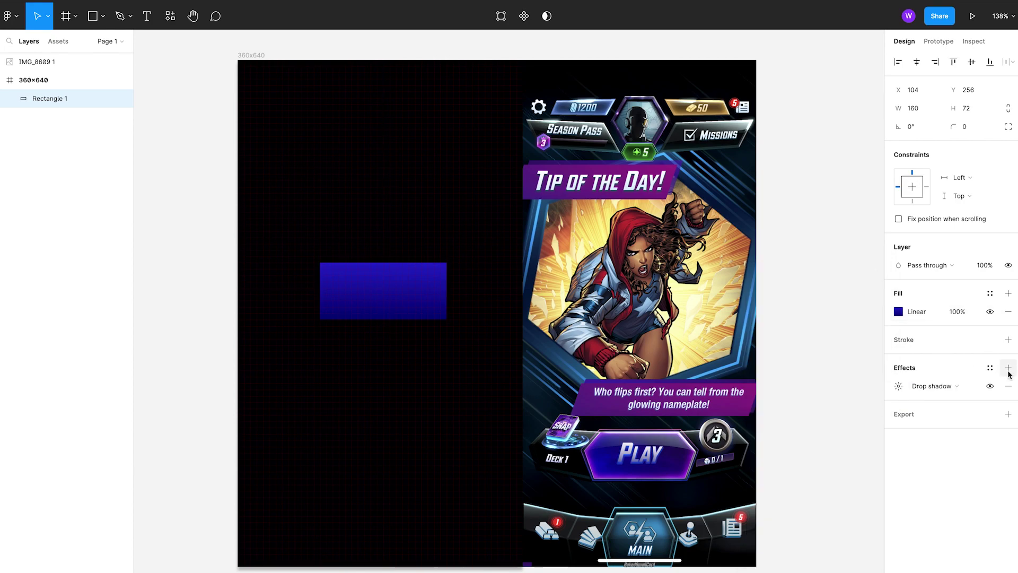
click(961, 390)
click(930, 370)
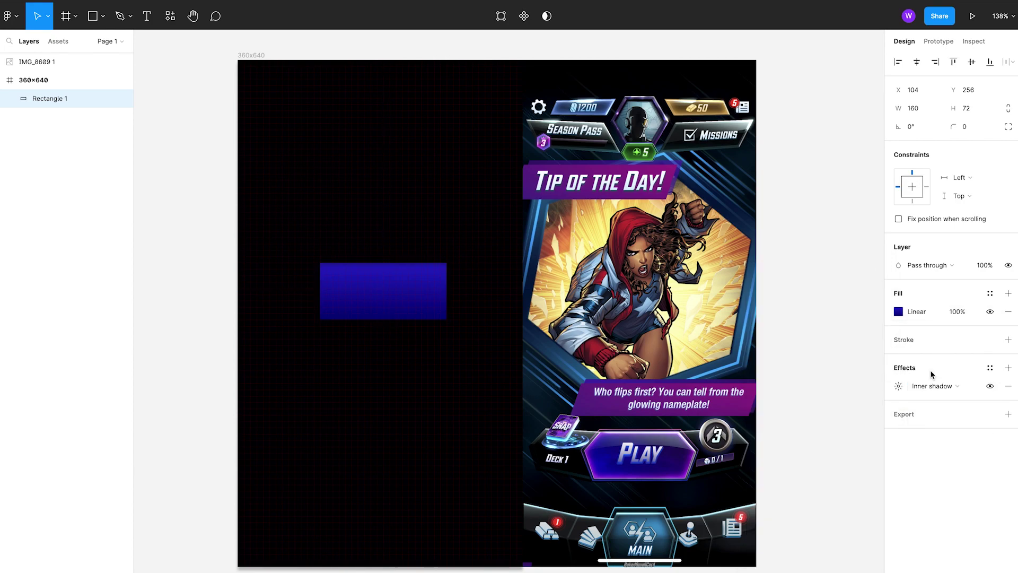
click(904, 385)
Step: Set the inner shadow opacity to 55% and its vertical offset to 0
click(823, 451)
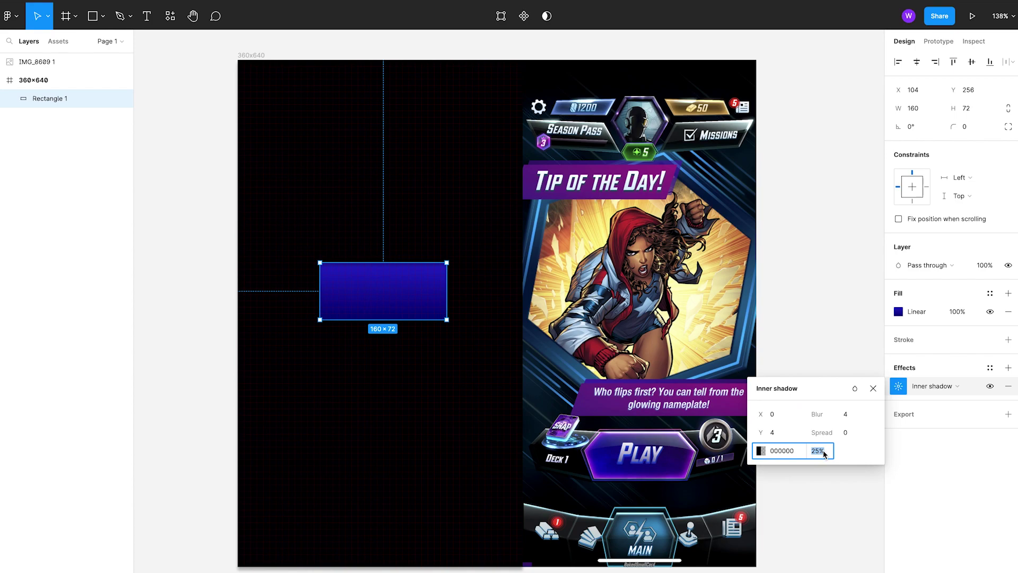
text(55)
key(Return)
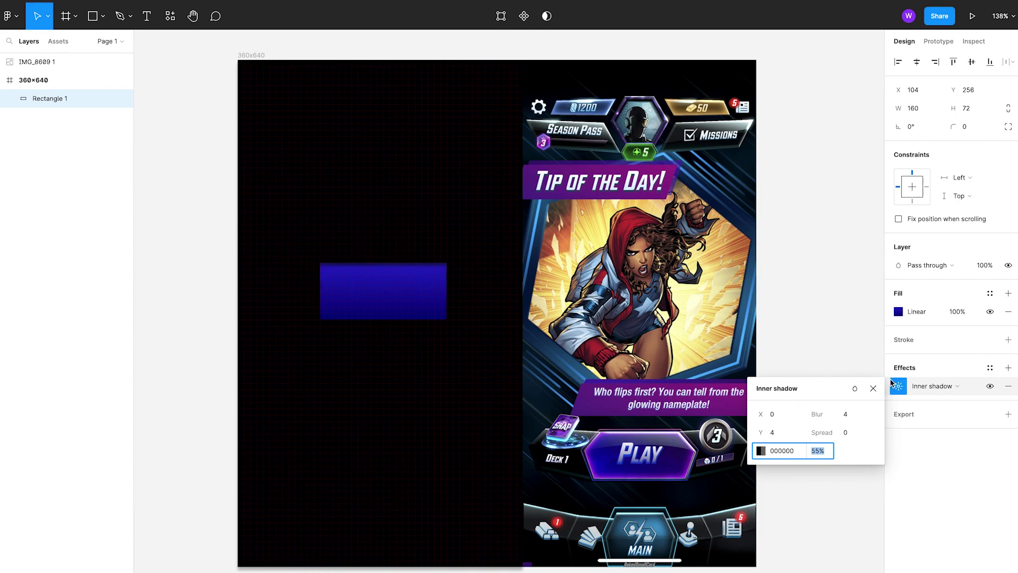
click(782, 432)
text(2)
key(Return)
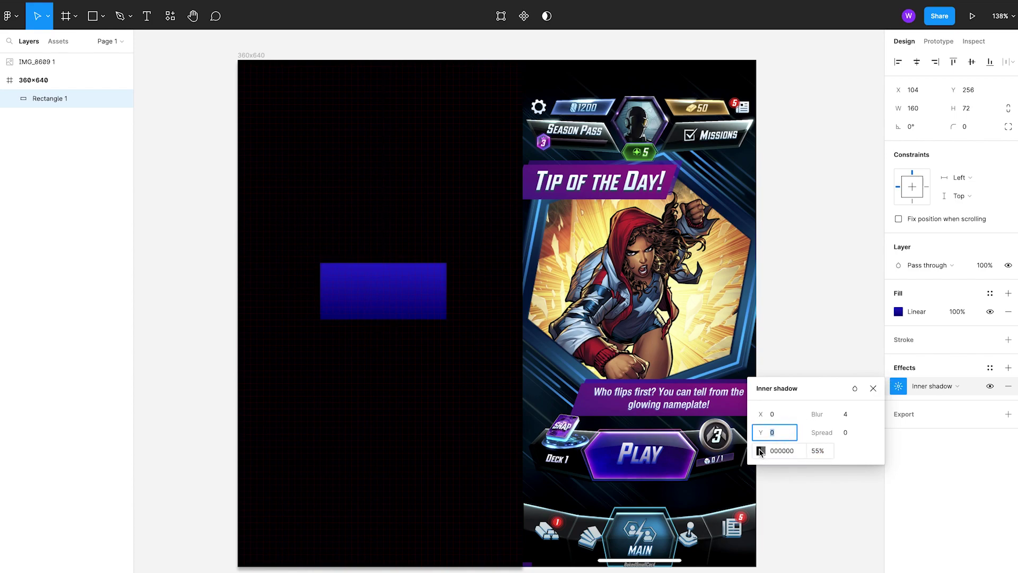
Step: Shift the inner shadow colour toward a saturated magenta-purple
click(760, 451)
drag(682, 329, 797, 168)
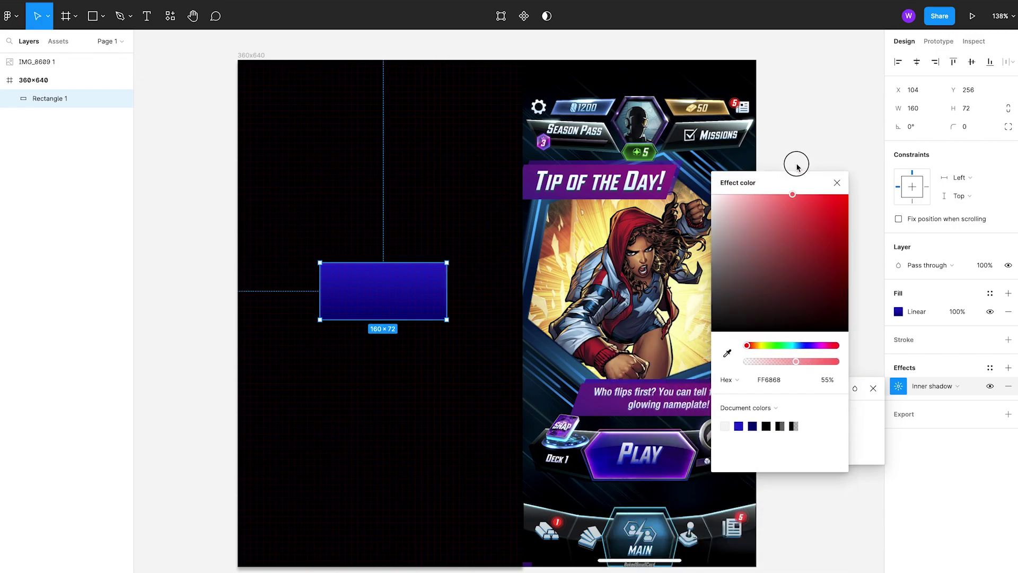
drag(784, 325, 817, 325)
drag(833, 182, 823, 185)
click(836, 161)
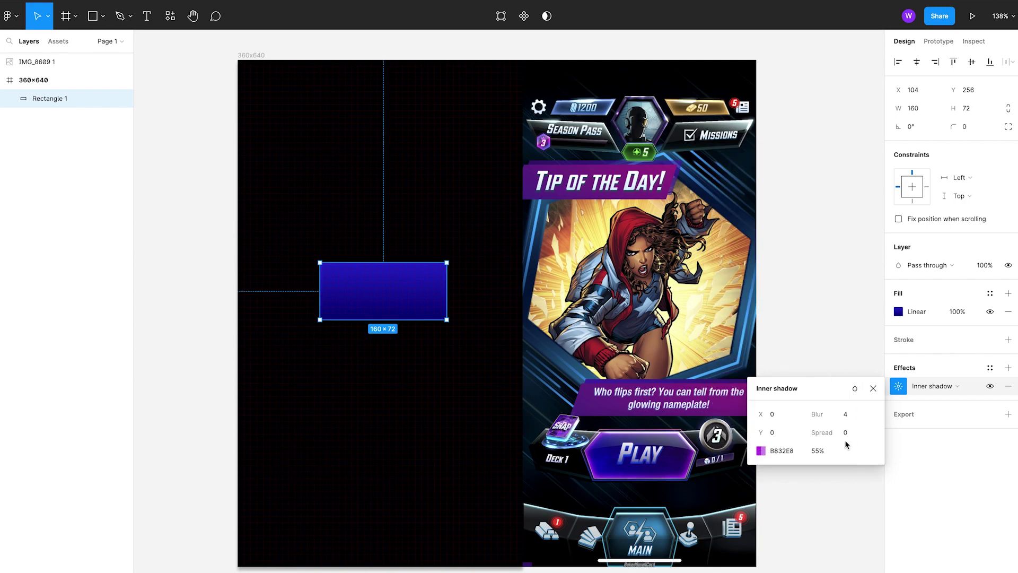
Step: Set the inner shadow spread to 3 and blur to 13, and update its opacity
click(845, 432)
text(3)
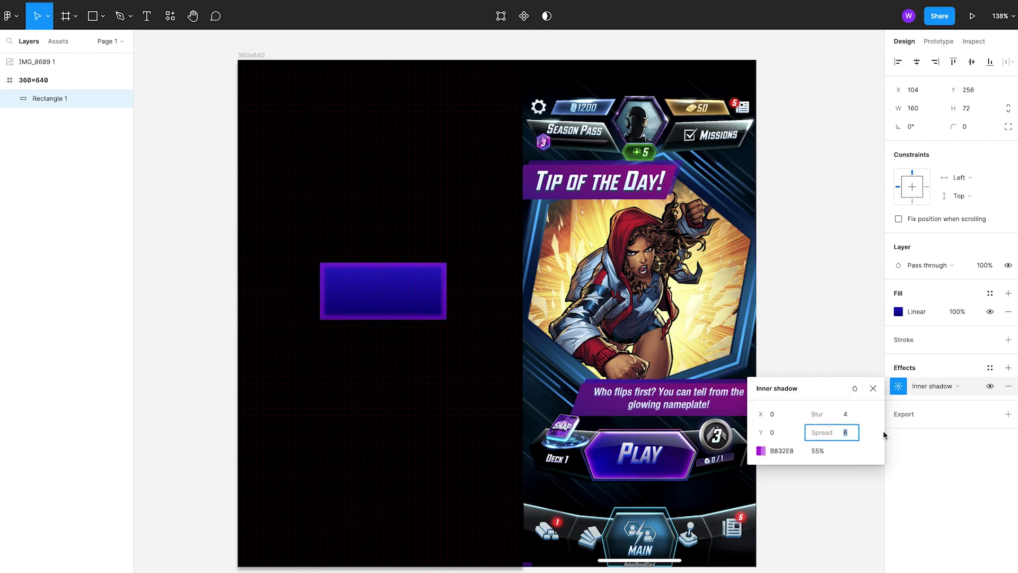
click(845, 414)
text(5)
key(Return)
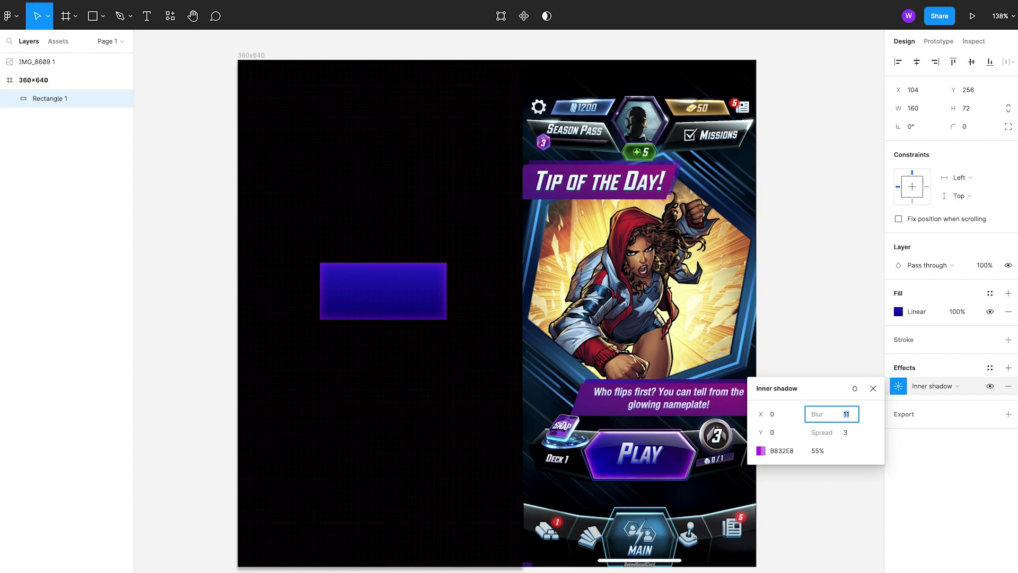
key(Up)
click(819, 450)
text(75)
key(Return)
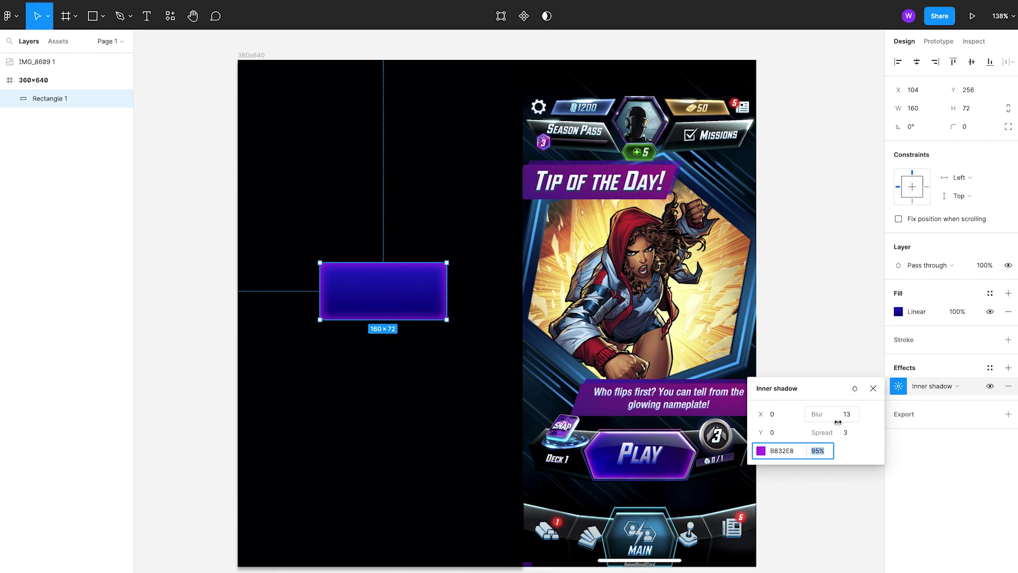
Step: Make the inner shadow colour a vivid violet, B200F1
click(761, 452)
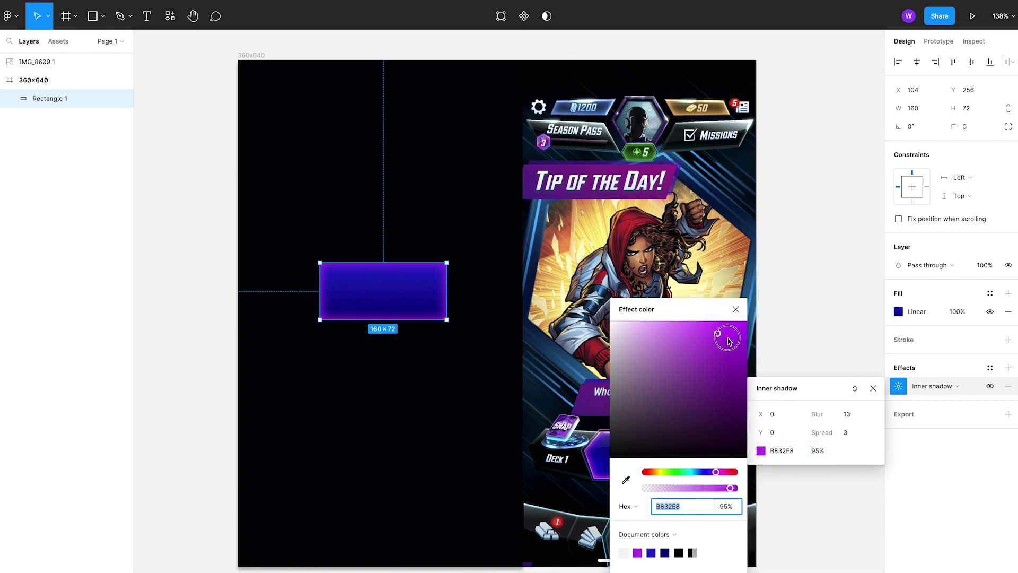
drag(728, 341, 752, 337)
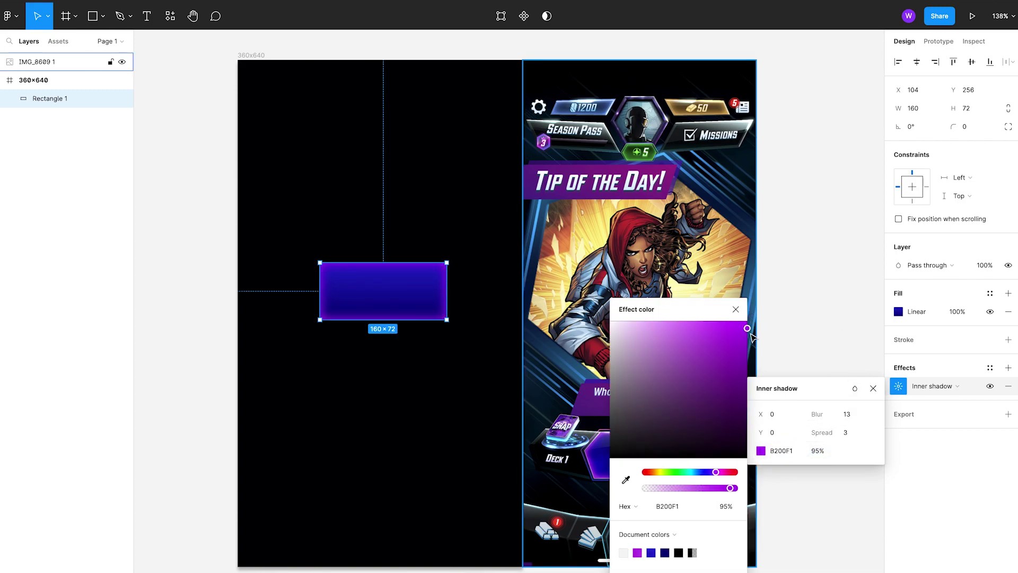
click(736, 309)
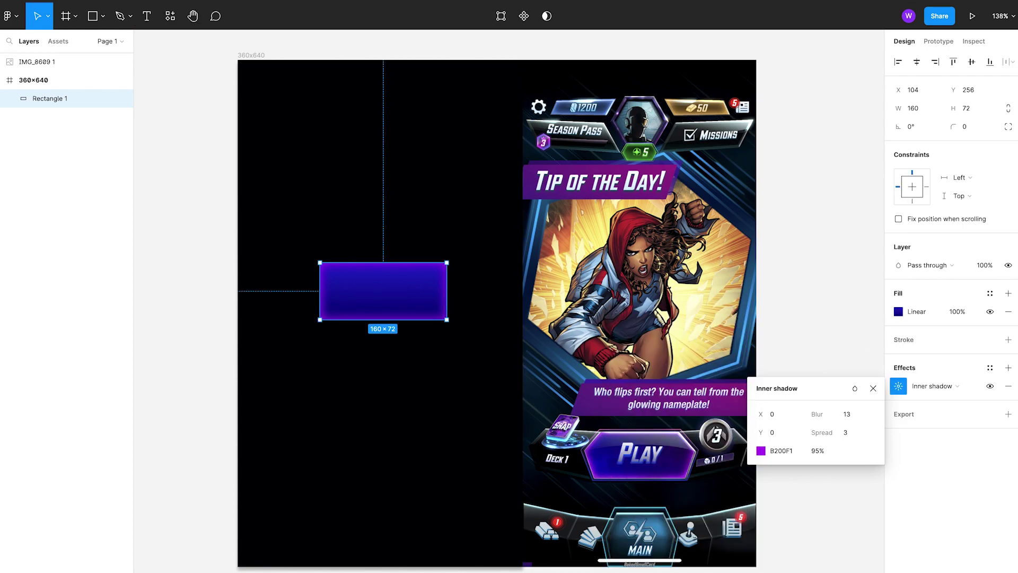
Step: Give the rectangle a 1 px inside stroke in magenta D252FF at 100%
click(1008, 339)
click(898, 358)
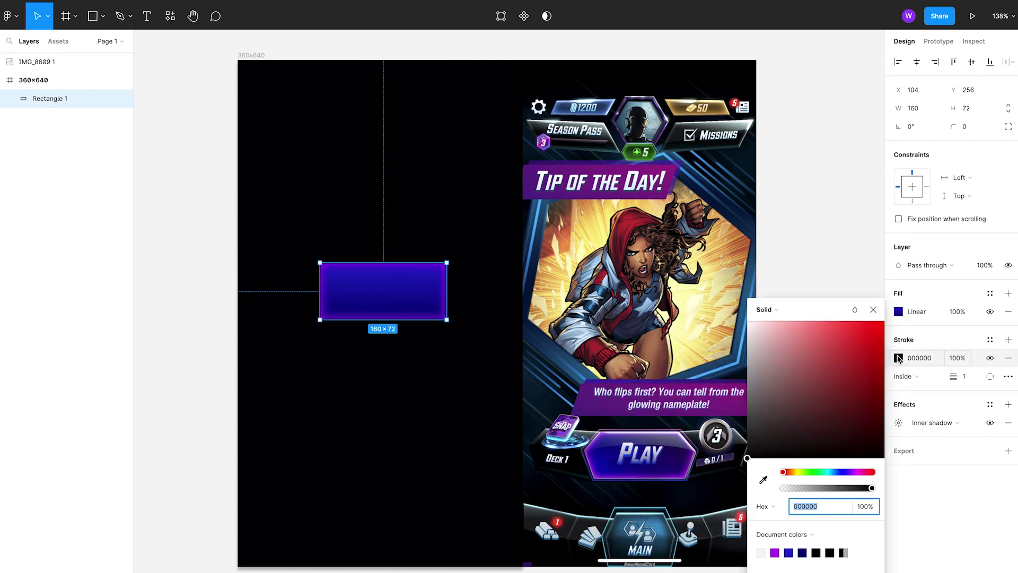
click(840, 320)
drag(852, 472, 856, 467)
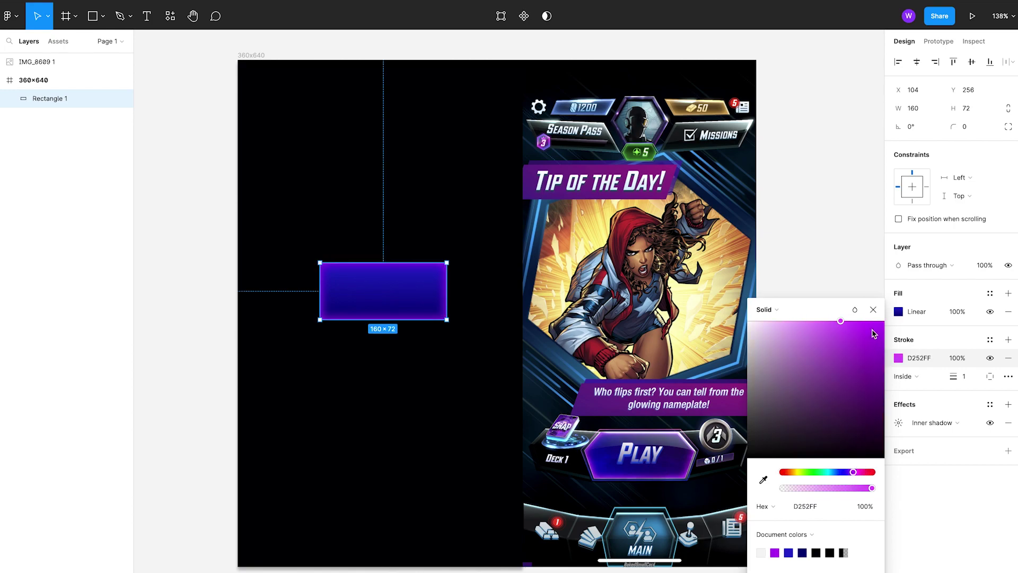
click(822, 297)
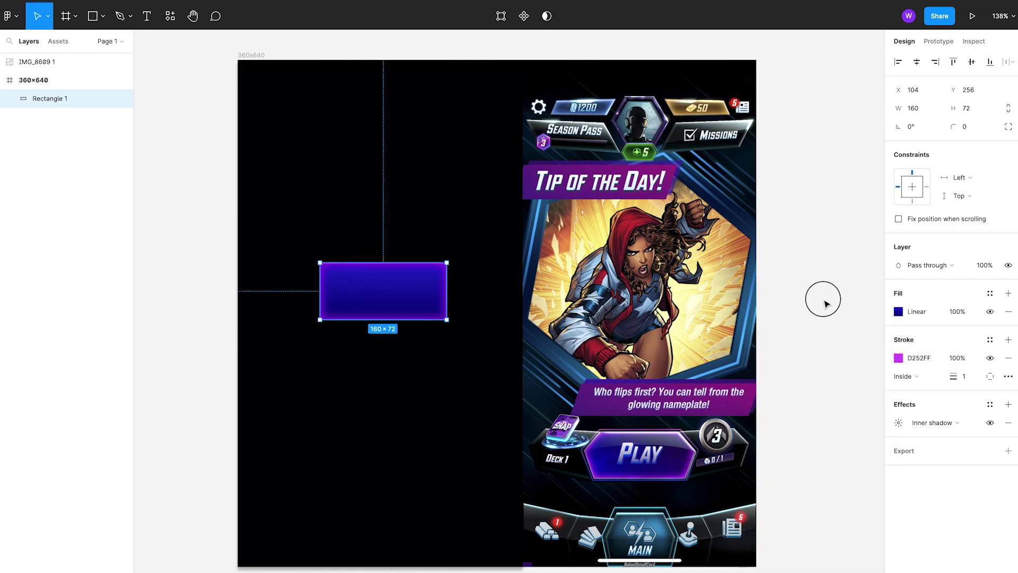
click(332, 299)
click(93, 19)
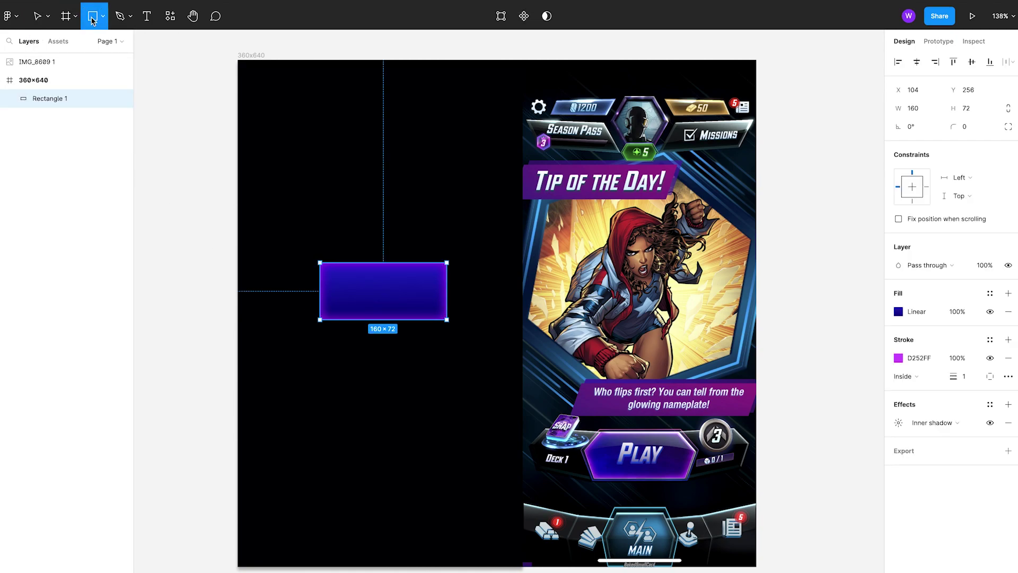
Step: Draw a 48×48 square at the bar's top-left corner and rotate it into a diamond
click(103, 16)
click(84, 47)
drag(313, 238, 353, 279)
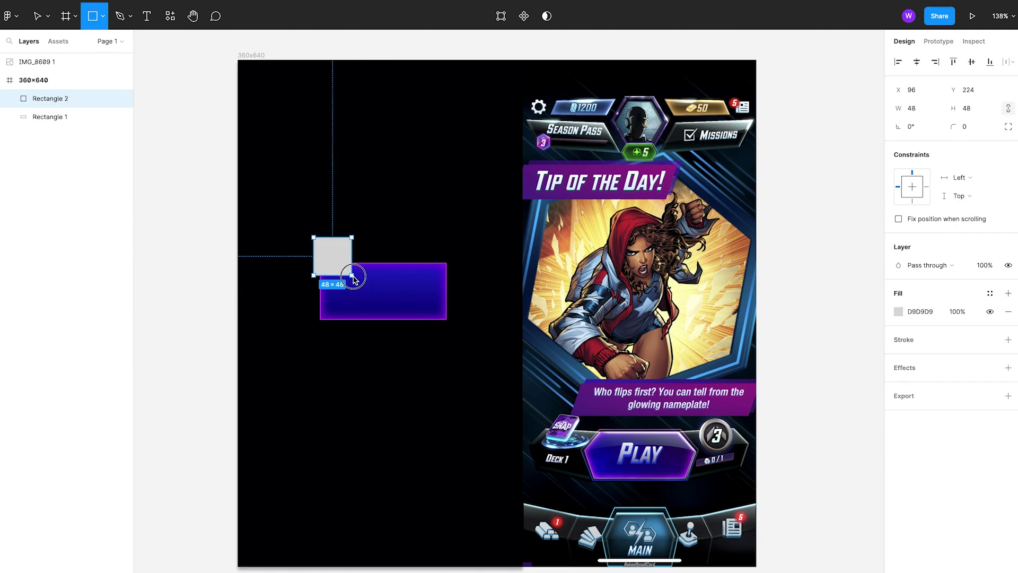
drag(308, 234, 321, 317)
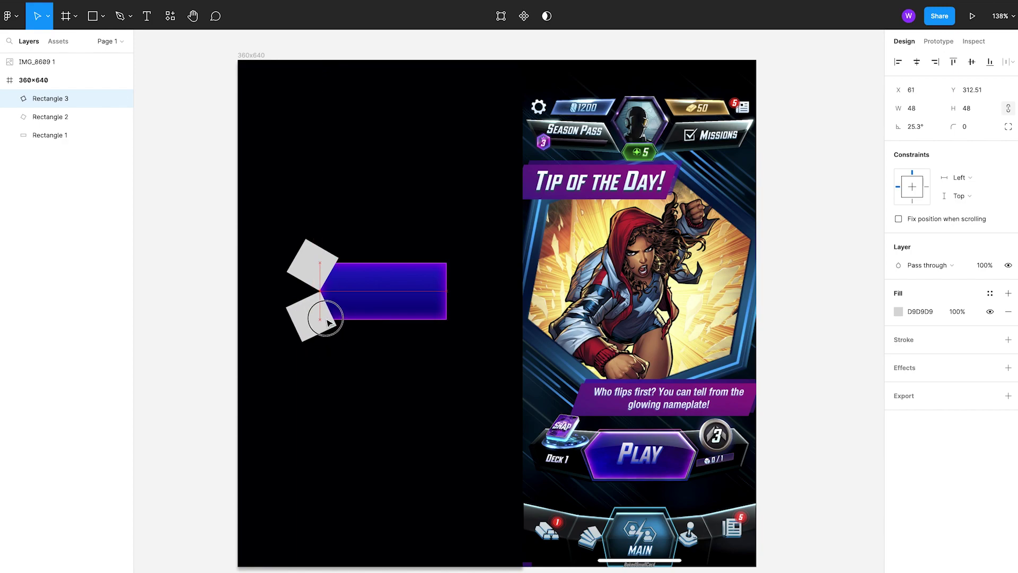
Step: Duplicate the left diamonds, flip them horizontally, and move them to the bar's right end
shift+click(313, 264)
drag(313, 265, 401, 259)
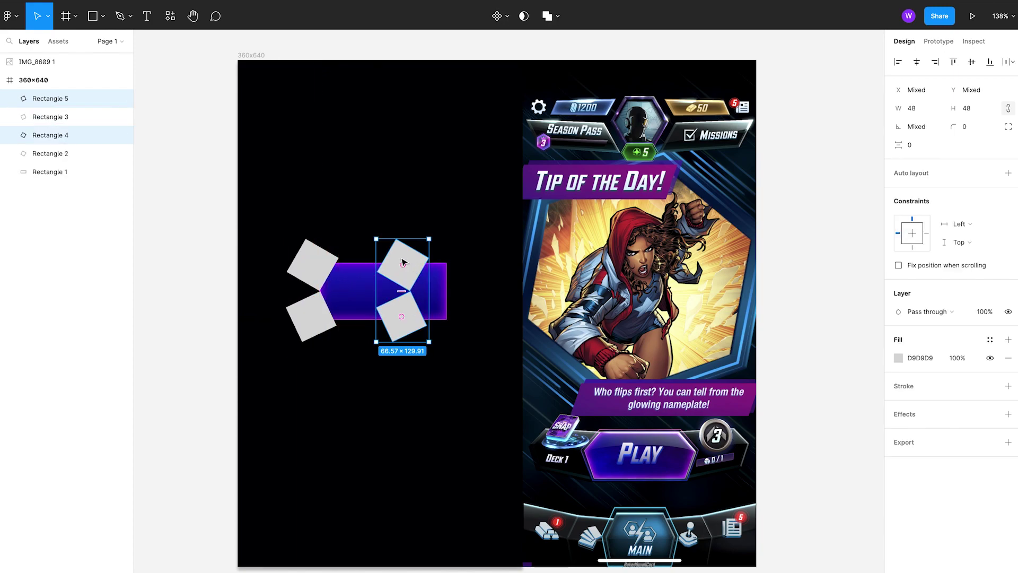
right_click(403, 256)
click(425, 561)
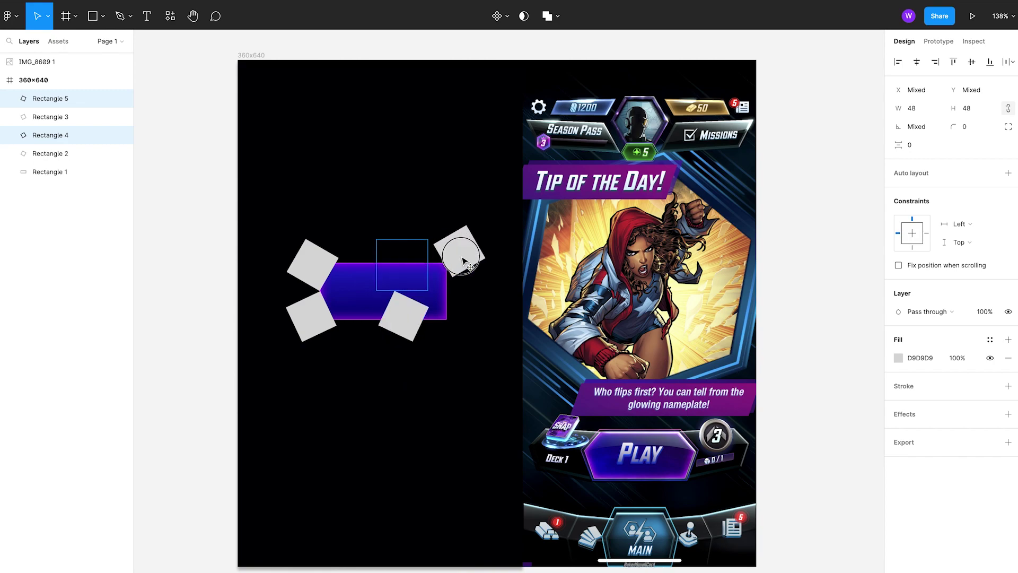
shift+click(402, 311)
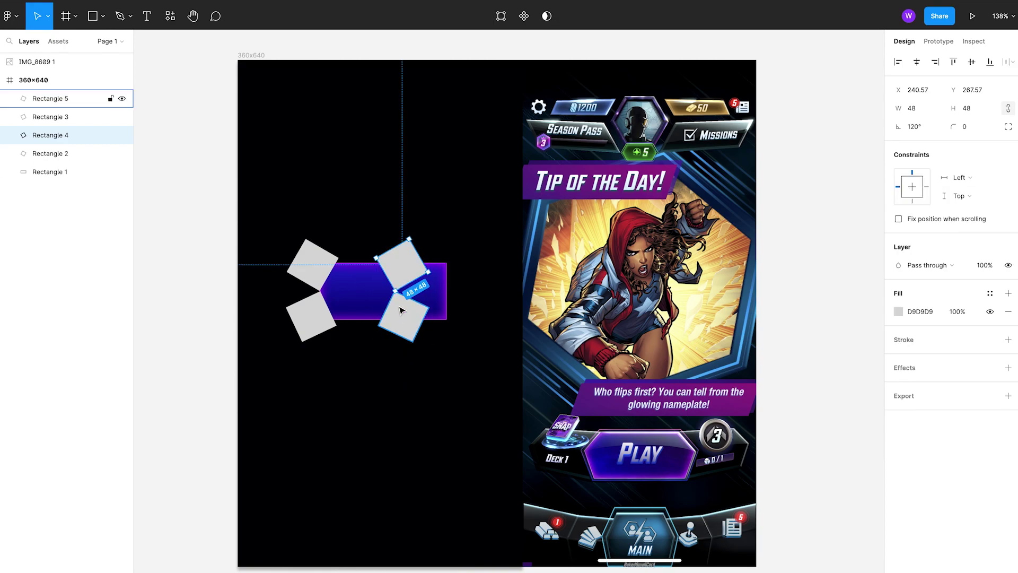
shift+click(404, 316)
drag(404, 313, 453, 309)
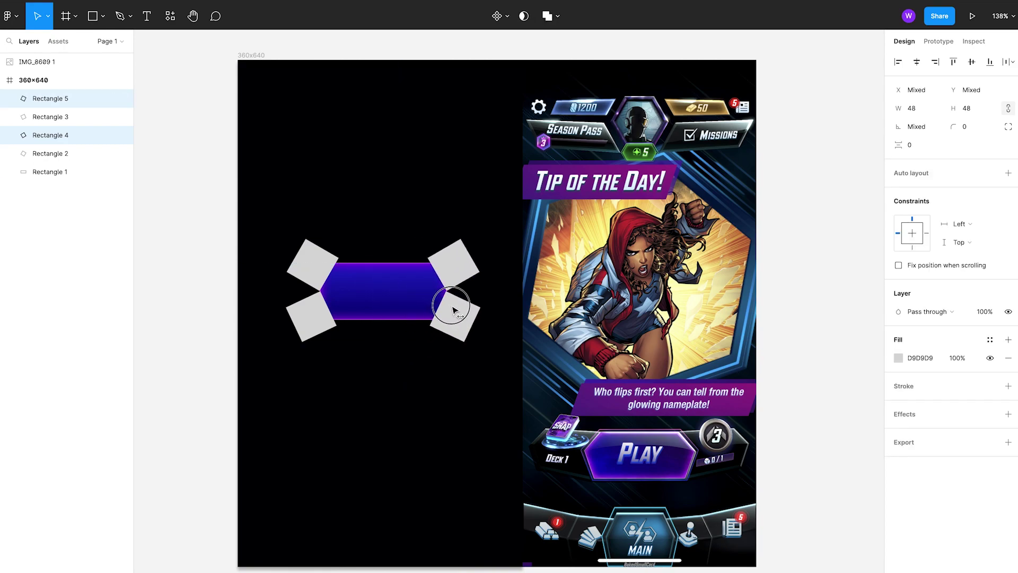
Step: Select all four diamonds with the bar and apply Boolean Subtract to form the hexagon
shift+click(324, 265)
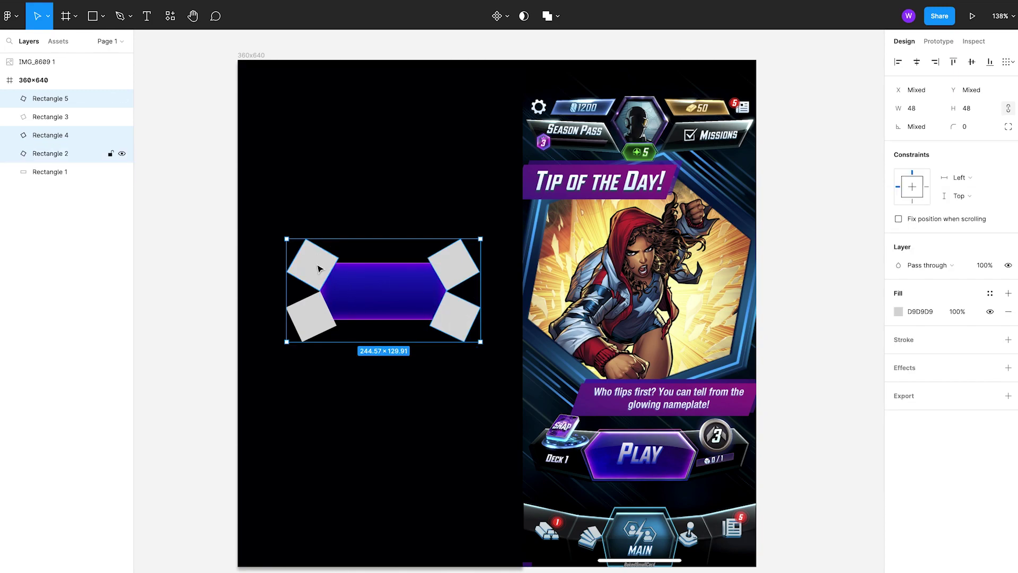
shift+click(315, 329)
shift+click(450, 269)
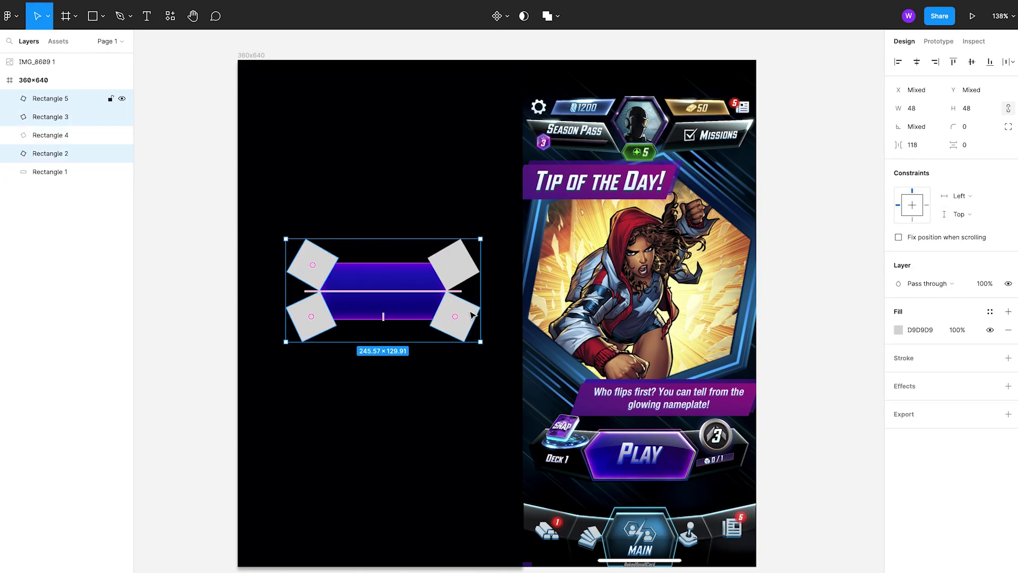
shift+click(78, 139)
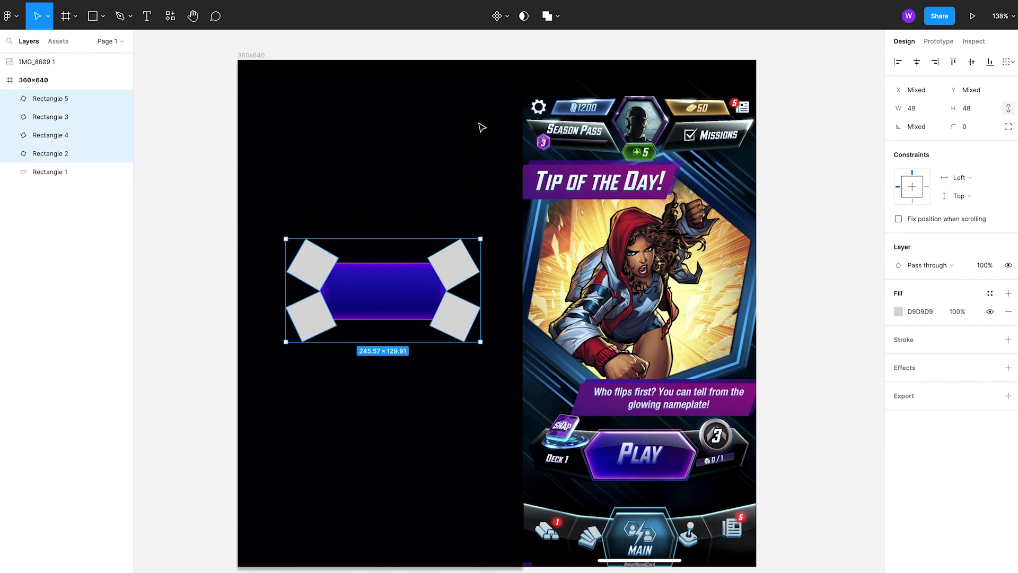
shift+click(401, 289)
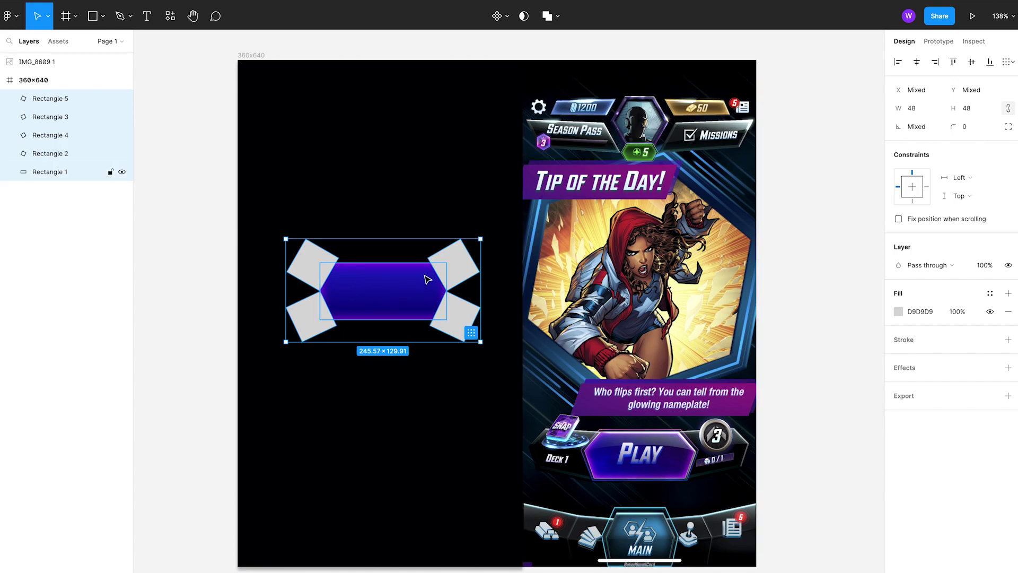
click(557, 16)
click(540, 60)
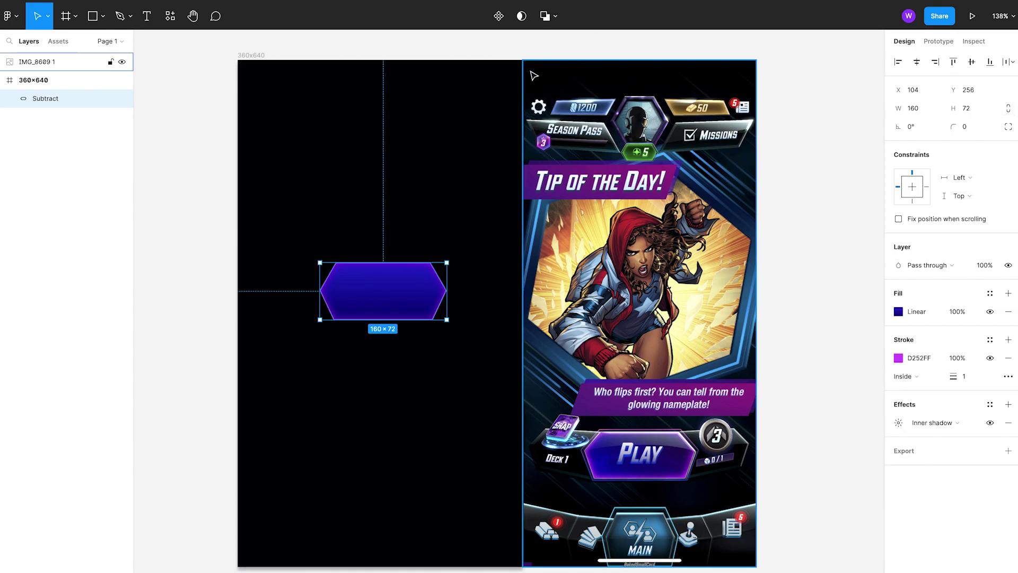
click(164, 242)
click(382, 301)
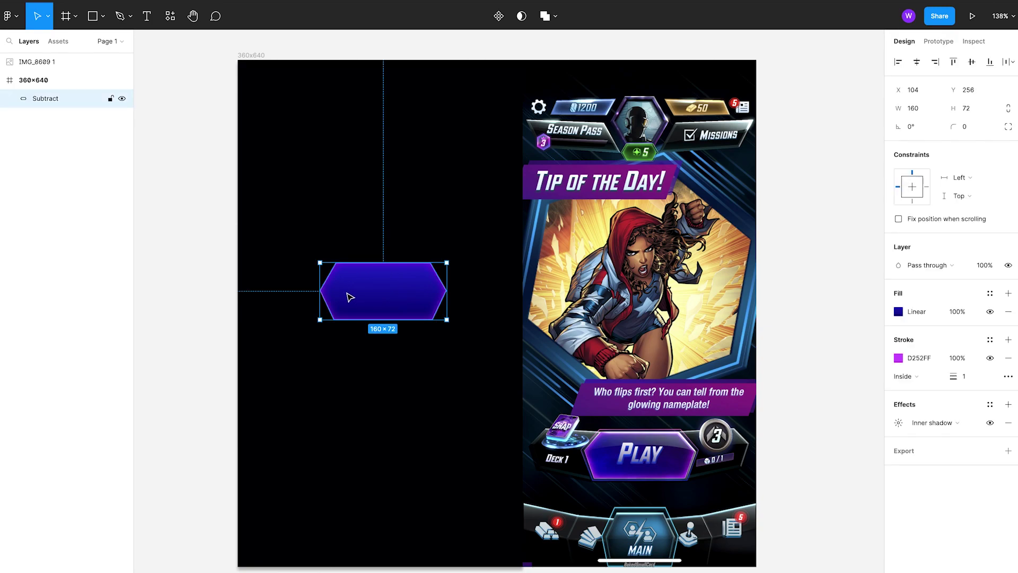
Step: Duplicate the hexagon and pen an arced path from its left tip to right tip, rising above
key(ctrl+d)
key(Escape)
click(130, 17)
click(111, 43)
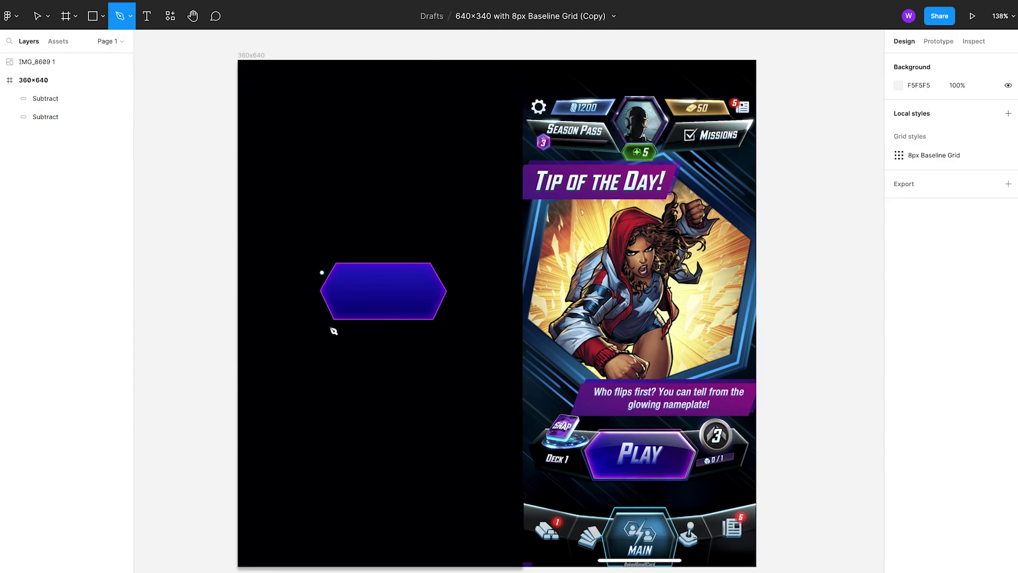
click(320, 291)
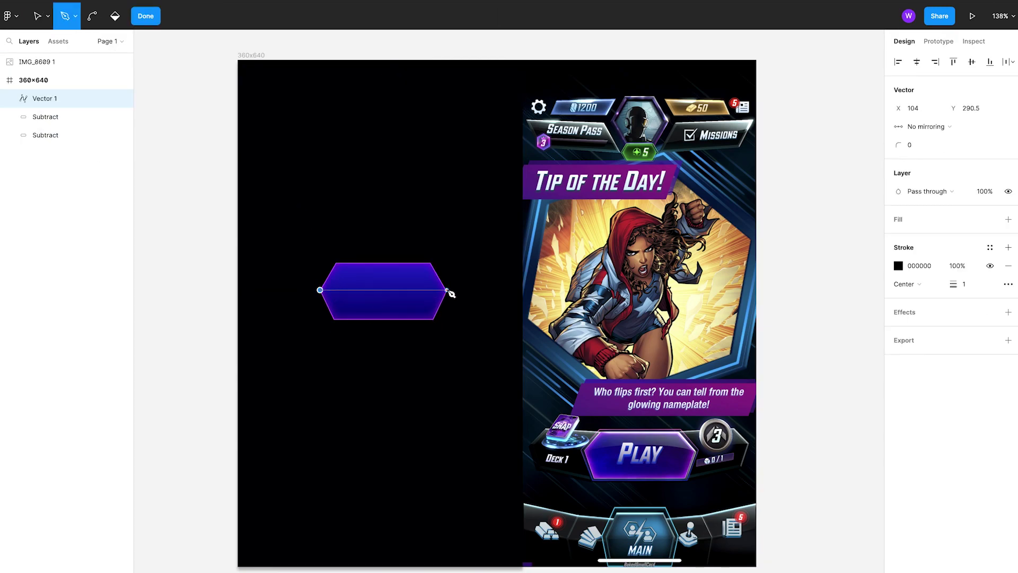
drag(446, 290, 499, 308)
ctrl+click(447, 289)
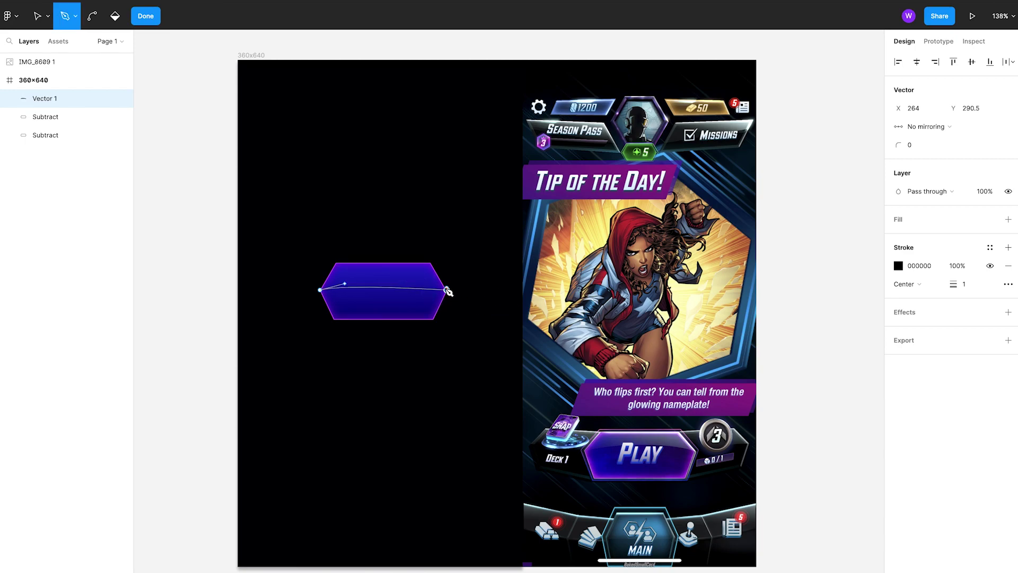
drag(344, 287, 385, 273)
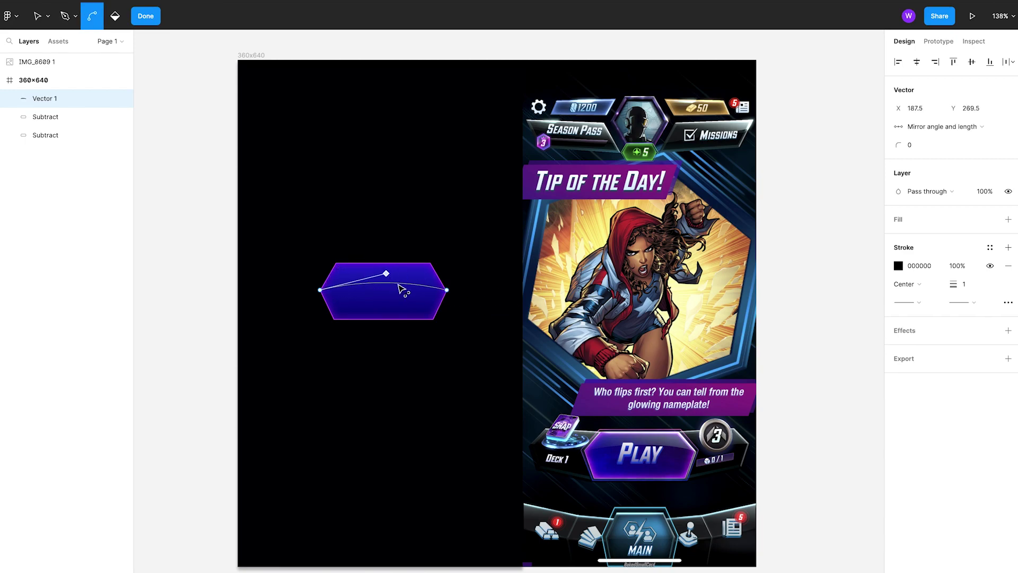
click(446, 261)
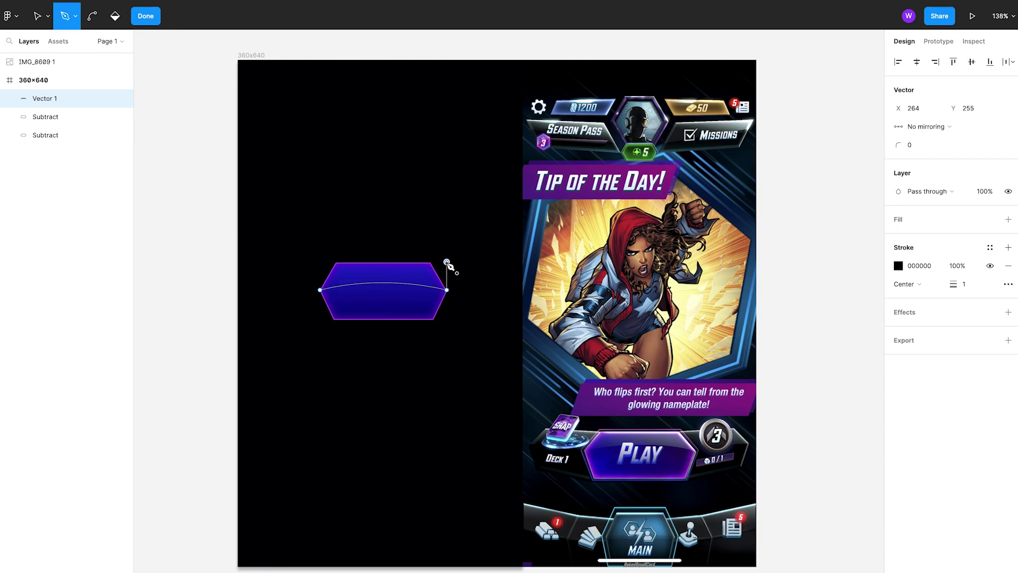
Step: Close the path at the top-left and left tip, and remove its black stroke
click(320, 262)
click(320, 289)
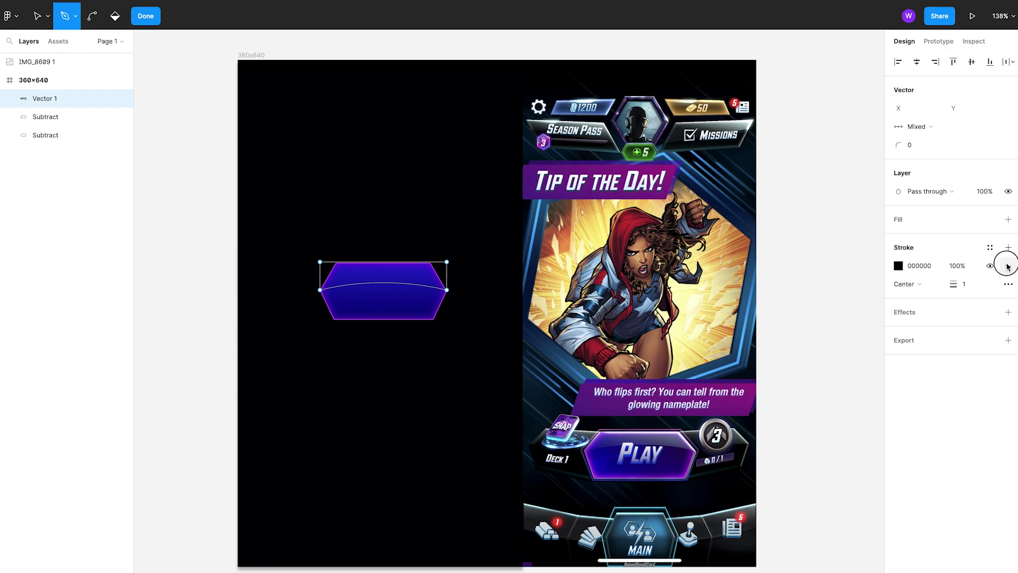
click(1008, 266)
Step: Fill the shape with a light grey D9D9D9 to transparent linear gradient
click(1006, 220)
click(898, 238)
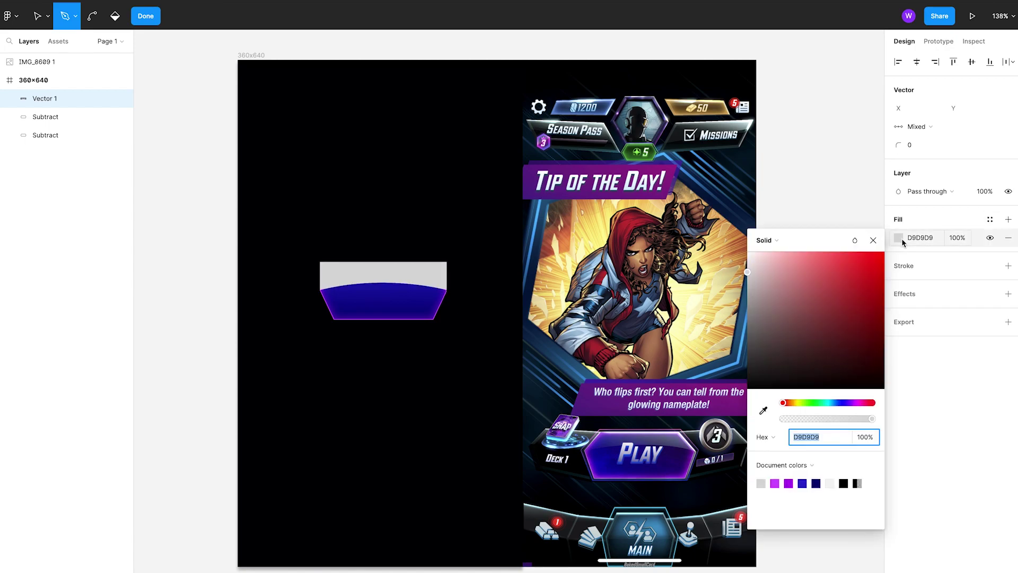
click(777, 240)
click(778, 255)
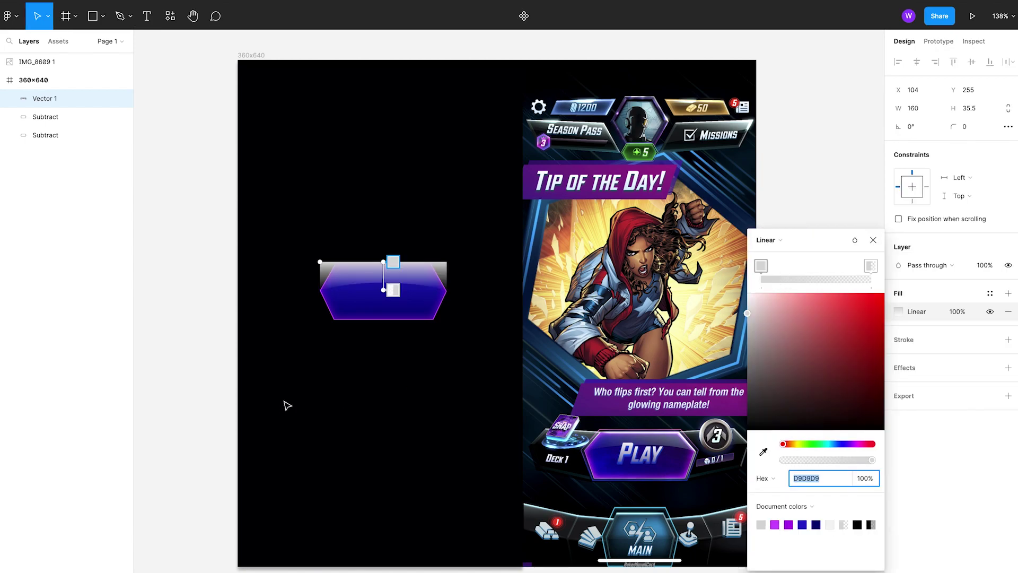
drag(383, 262, 463, 290)
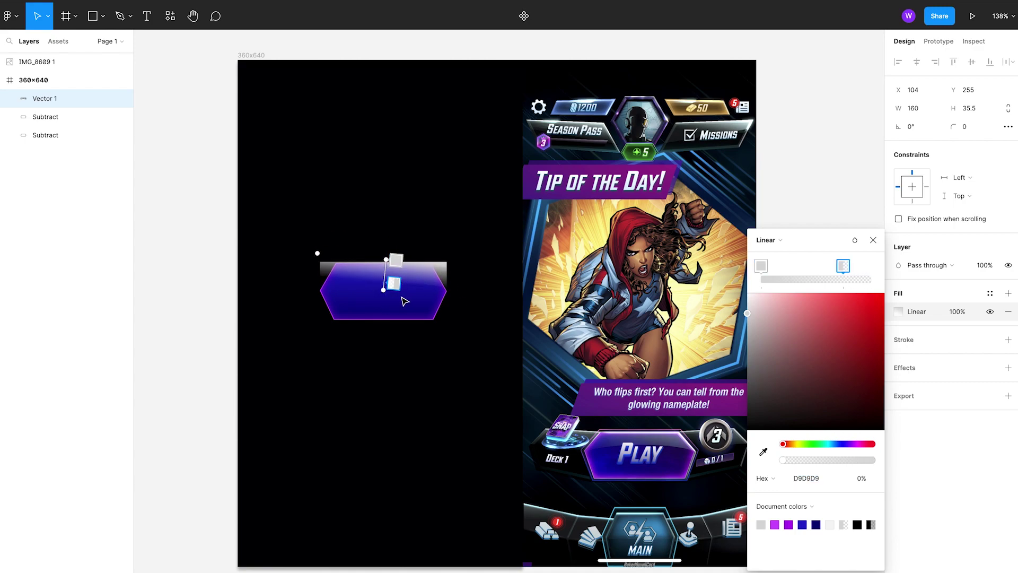
drag(395, 286, 393, 294)
Step: Mask the gloss vector to the hexagon with Use as mask
click(873, 239)
key(Return)
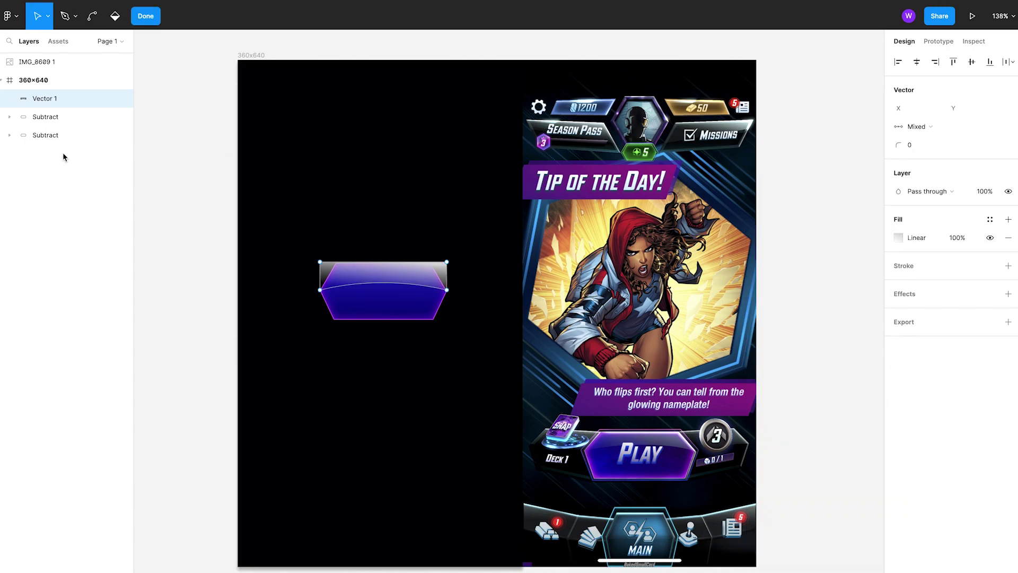
shift+click(64, 116)
right_click(86, 100)
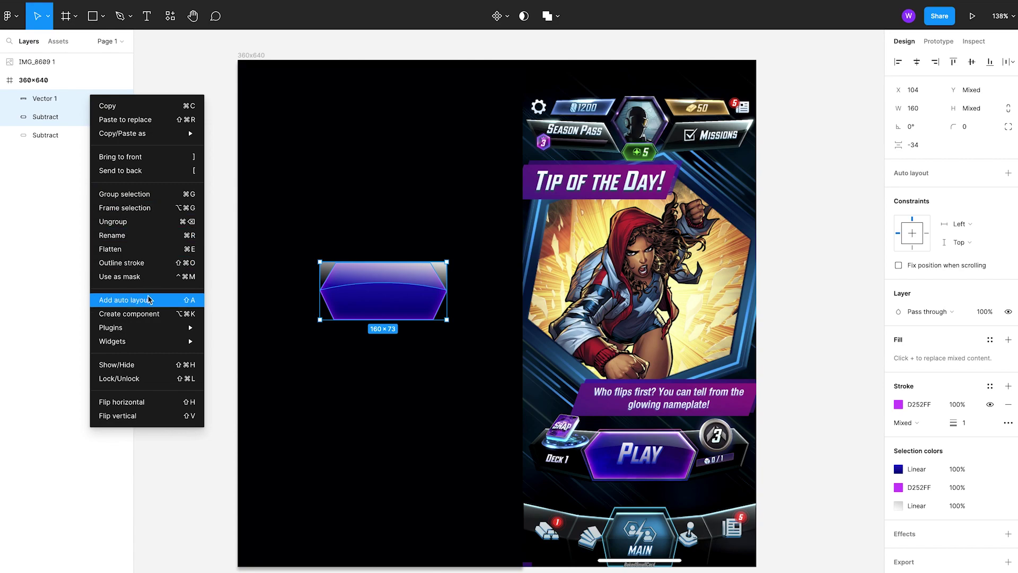
click(133, 272)
click(212, 314)
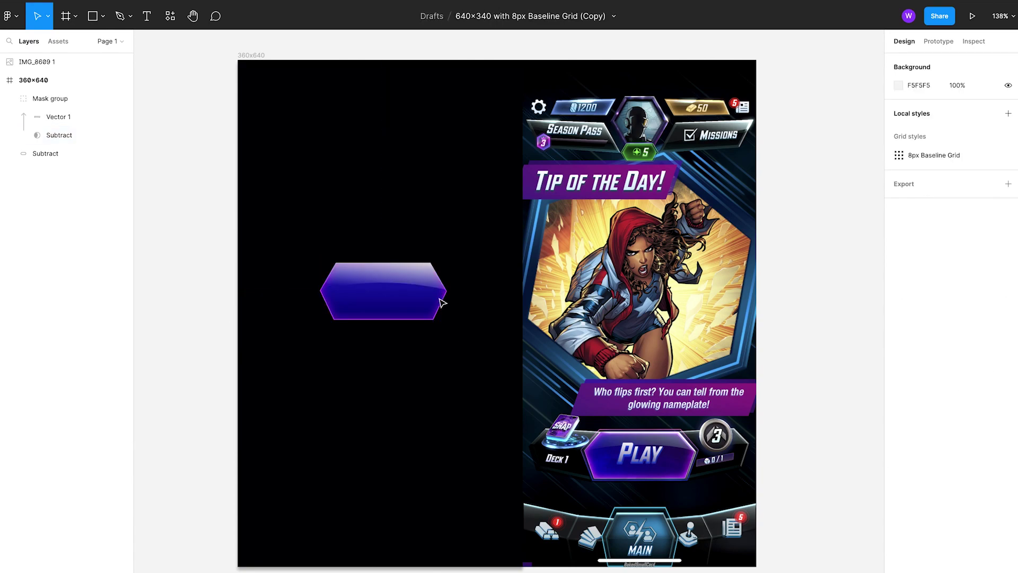
Step: Set the gloss fill's blend mode to Soft light and its first stop to 51% opacity
click(63, 120)
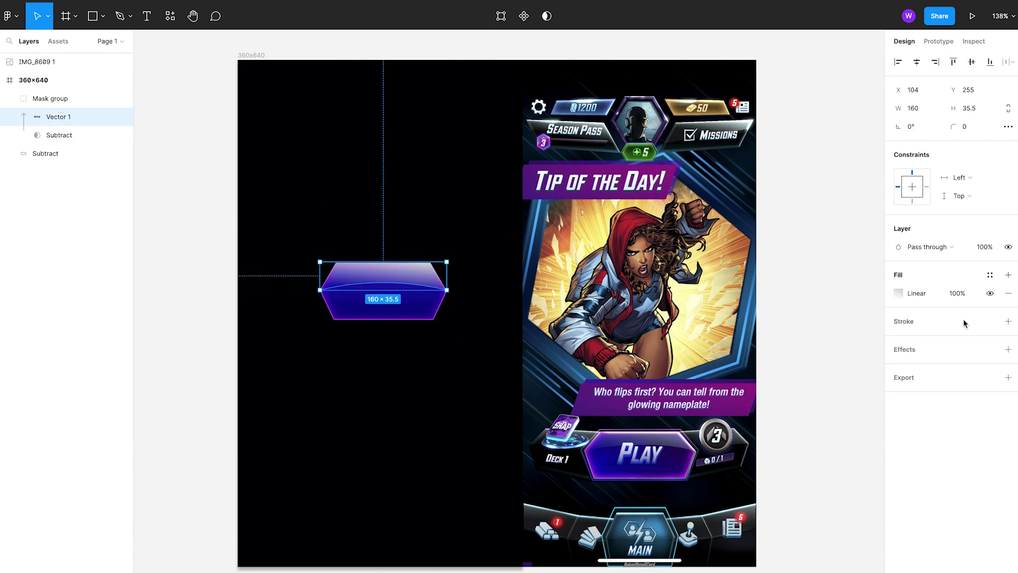
click(899, 294)
click(854, 269)
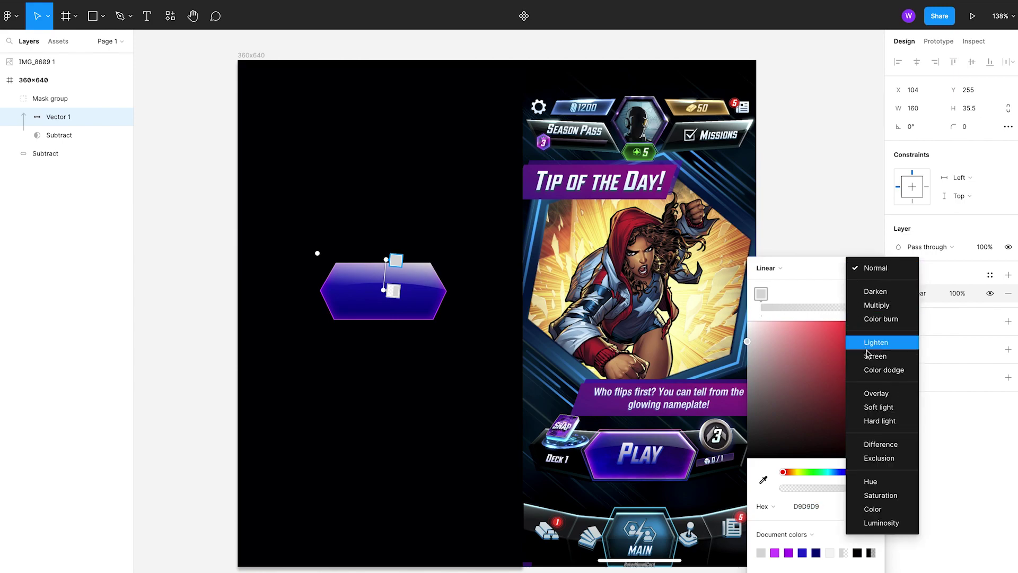
click(877, 393)
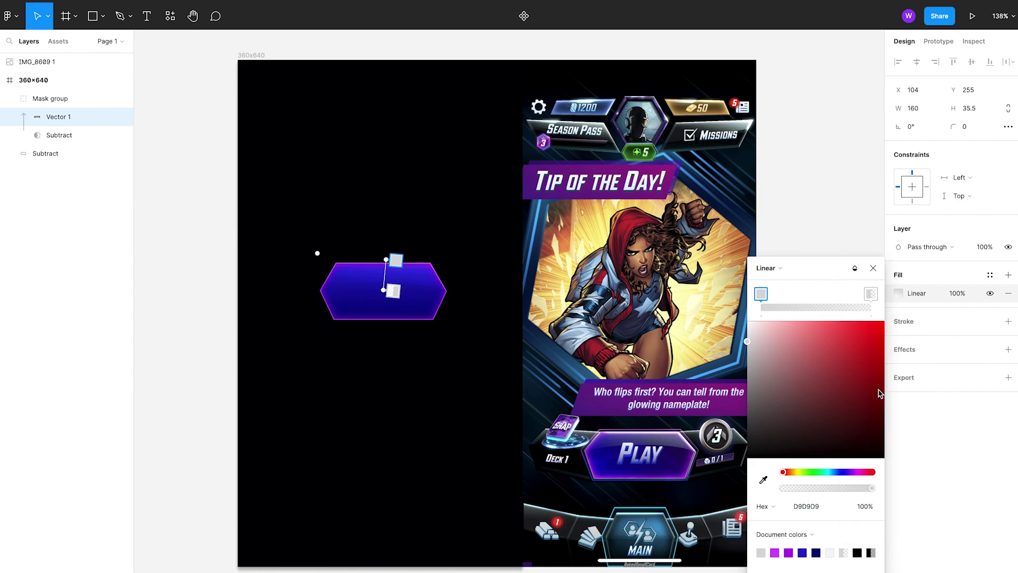
click(855, 269)
click(869, 285)
click(855, 268)
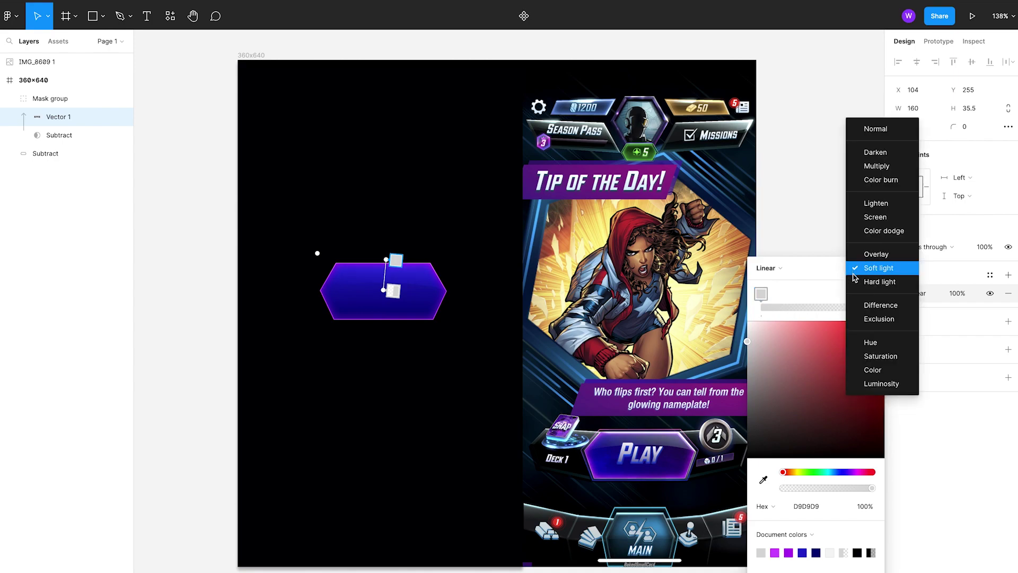
click(859, 286)
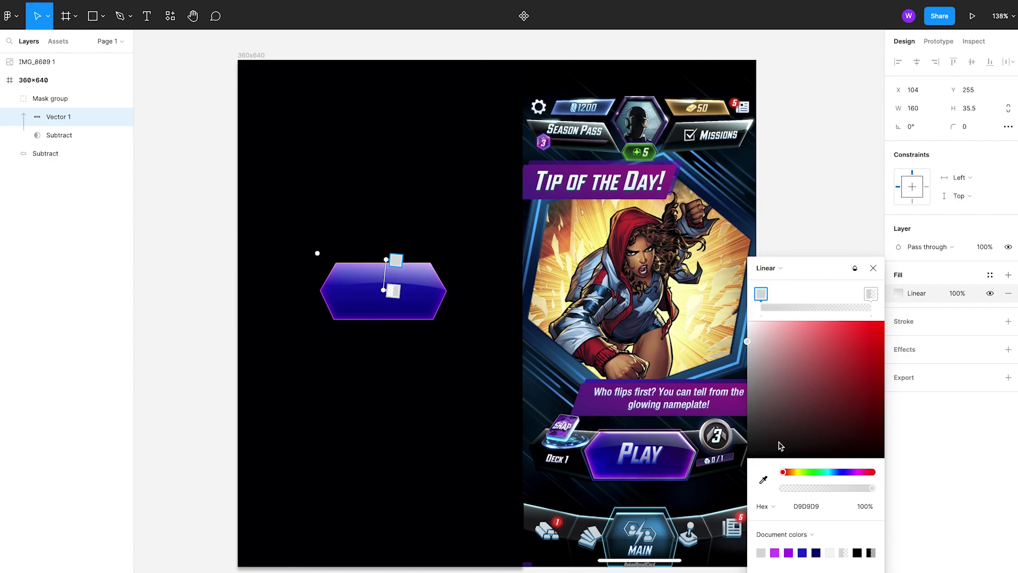
drag(818, 487, 829, 484)
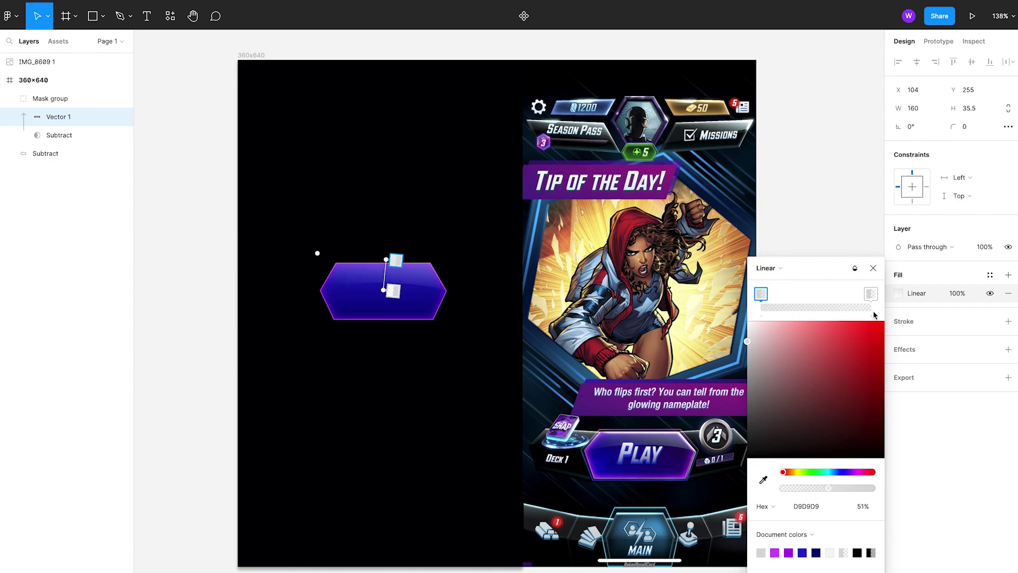
click(873, 268)
Step: Shift the hexagon's blue-to-navy gradient end stop inward, then collapse the hexagon's layer group
click(57, 153)
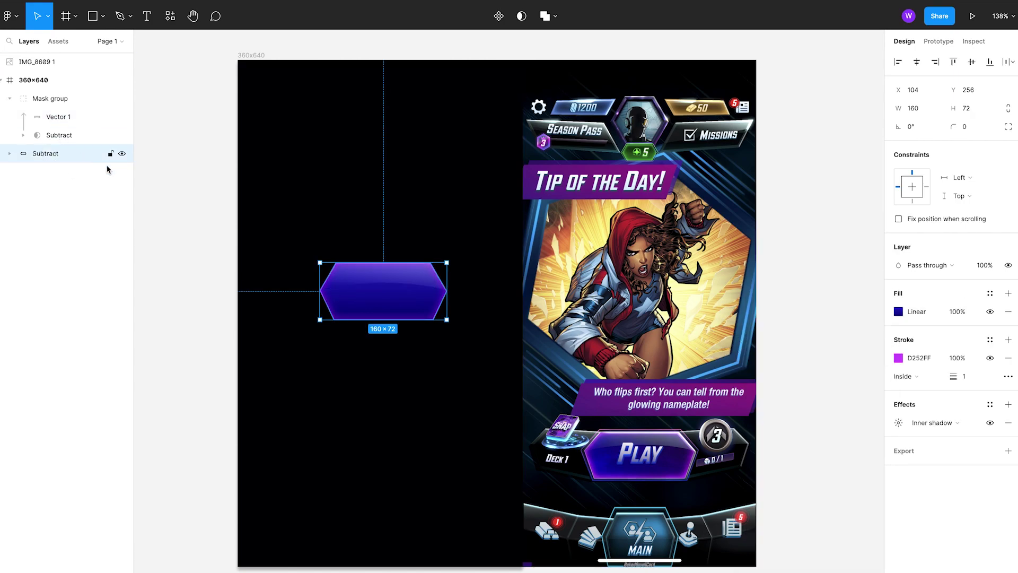
click(10, 154)
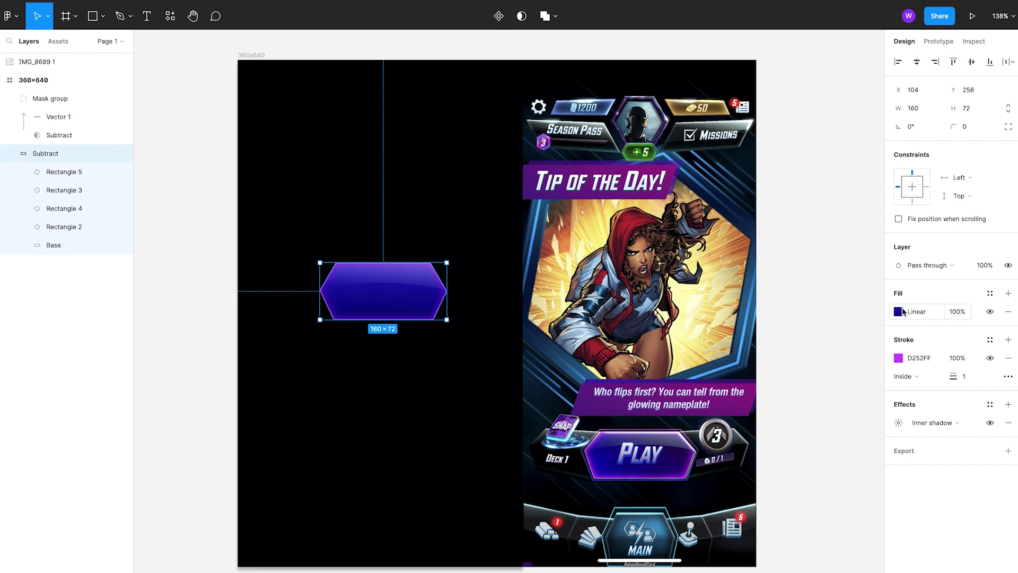
click(902, 312)
drag(868, 296, 825, 302)
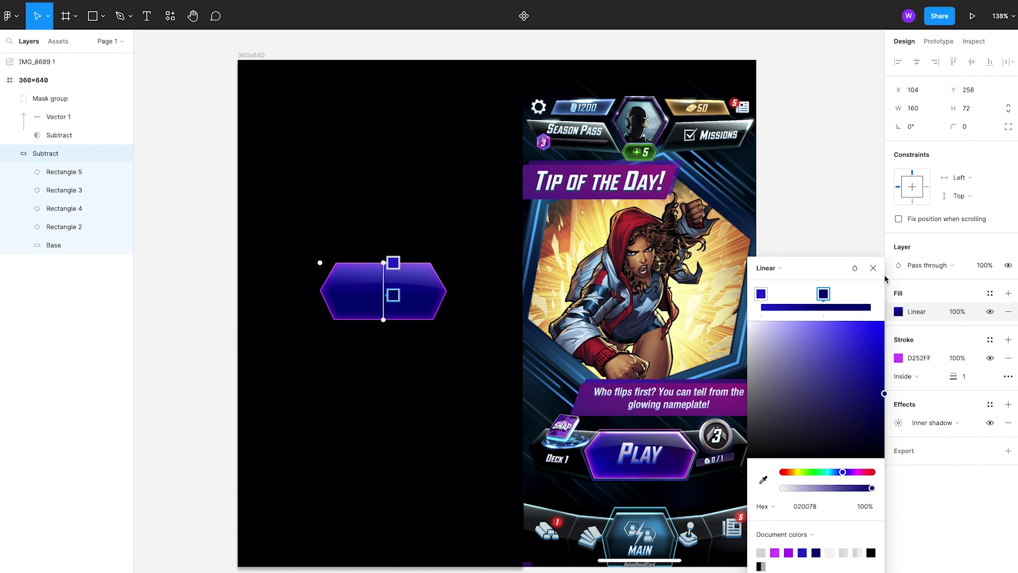
click(807, 289)
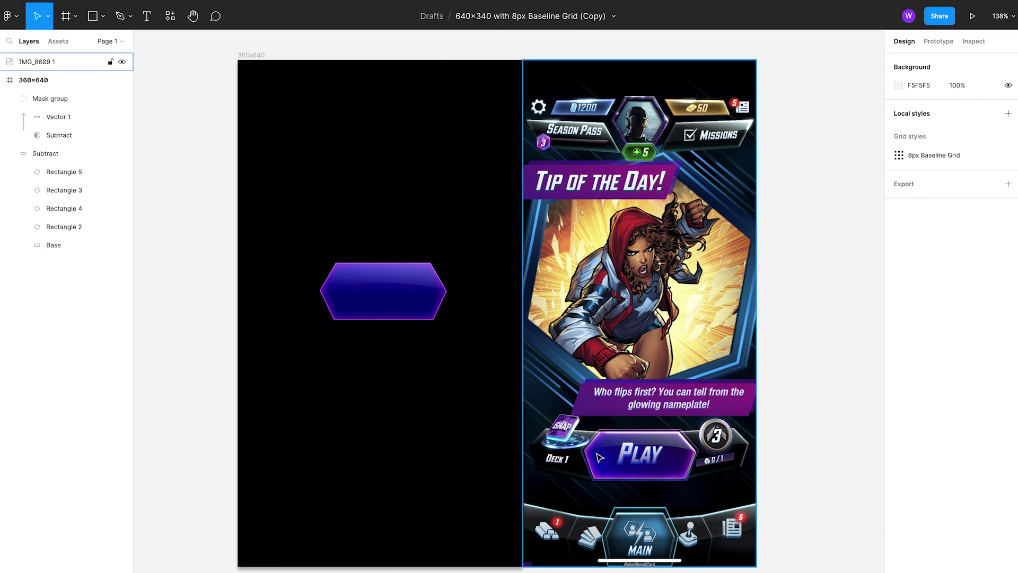
scroll(650, 404, up, 6)
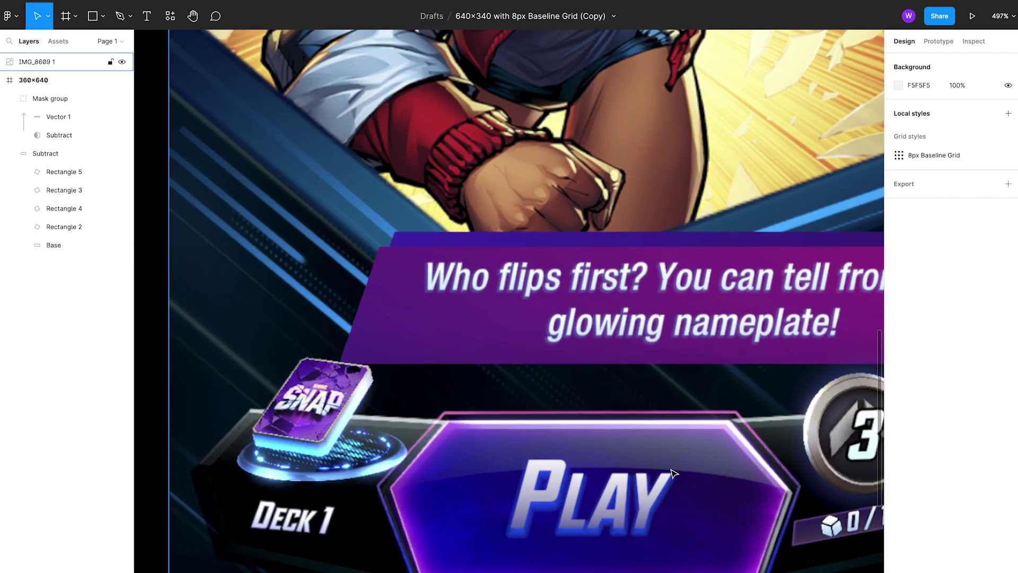
scroll(673, 471, down, 6)
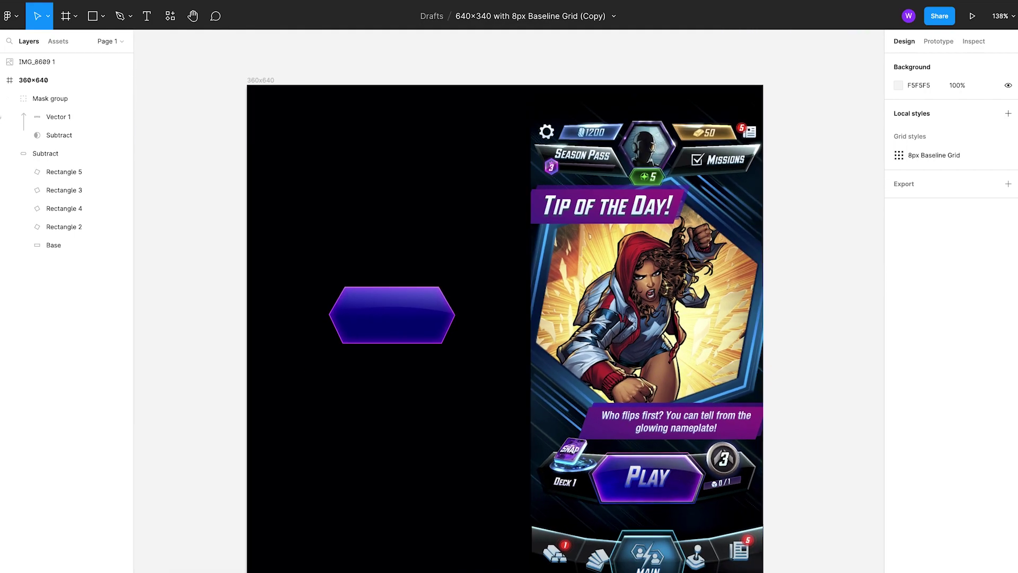
click(9, 153)
Step: Set the hexagon's inner shadow opacity to 100%
click(10, 153)
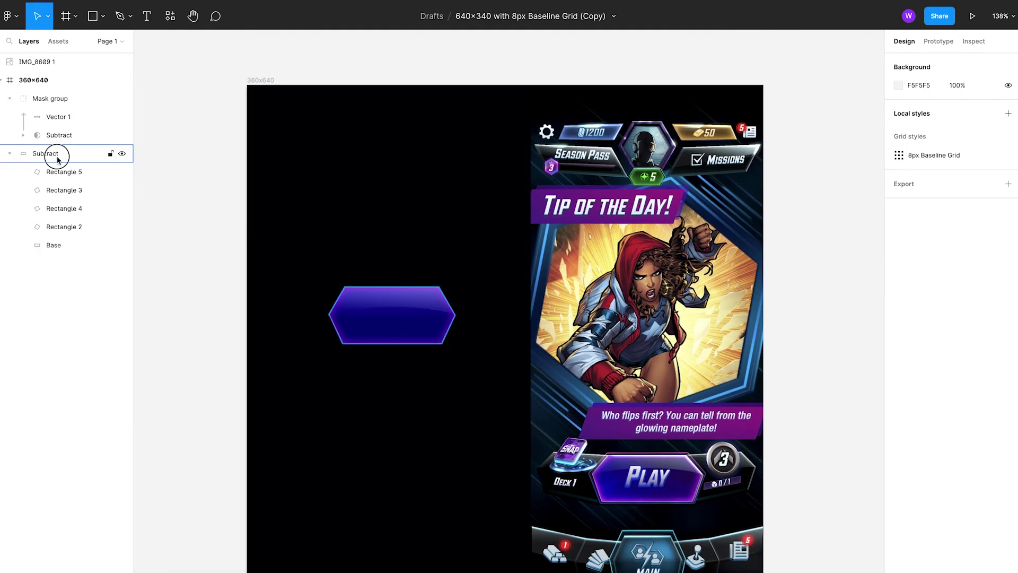
click(57, 154)
click(898, 424)
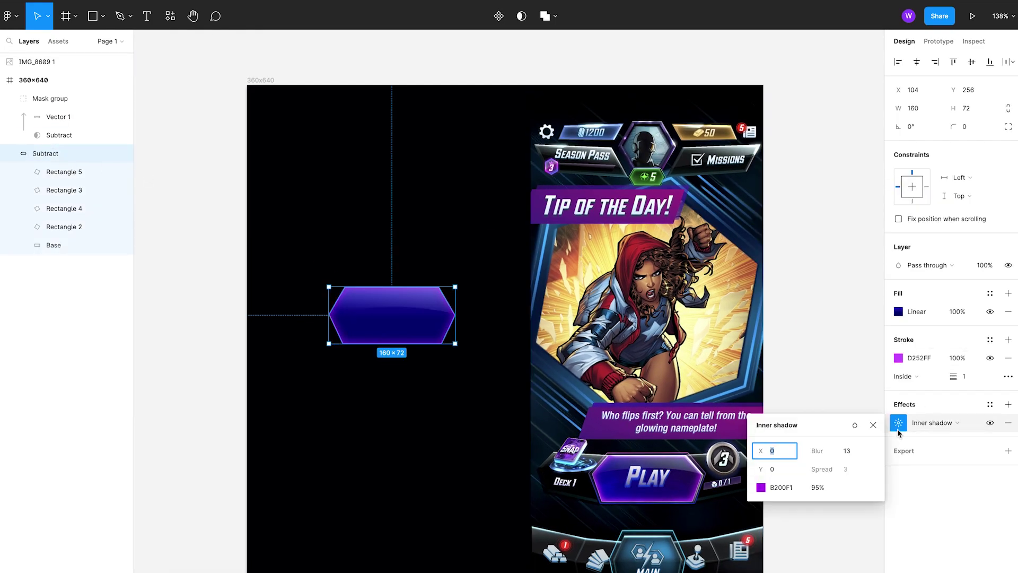
click(827, 487)
text(100)
key(Return)
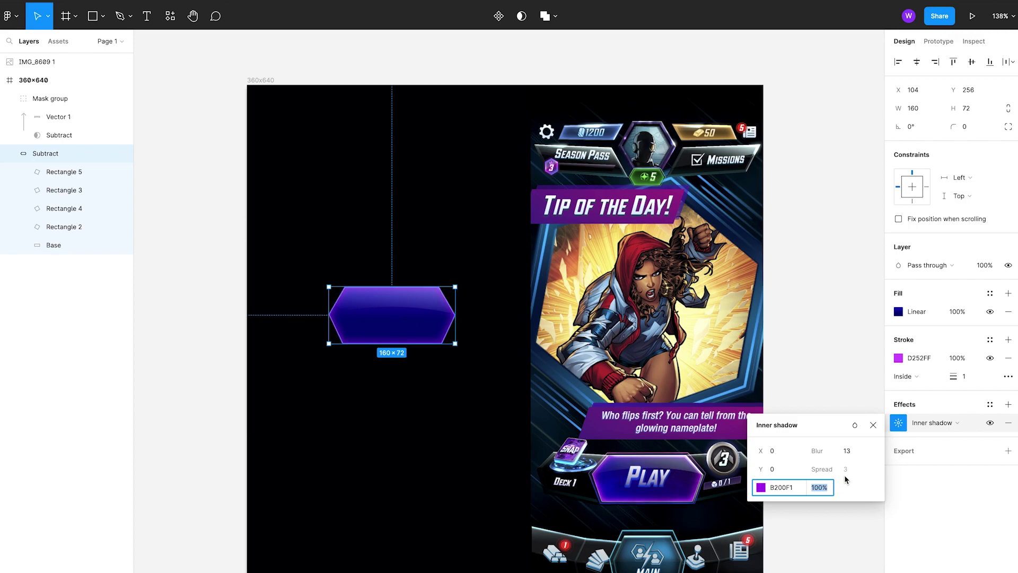
click(848, 451)
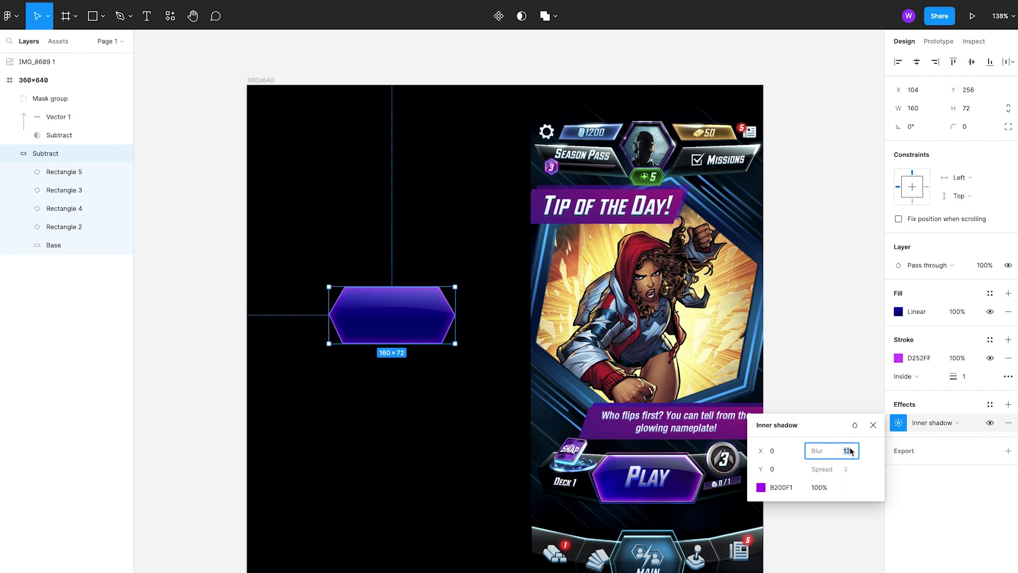
Step: Change the inner shadow colour to DC77FF with Color dodge blend mode
click(751, 483)
click(760, 487)
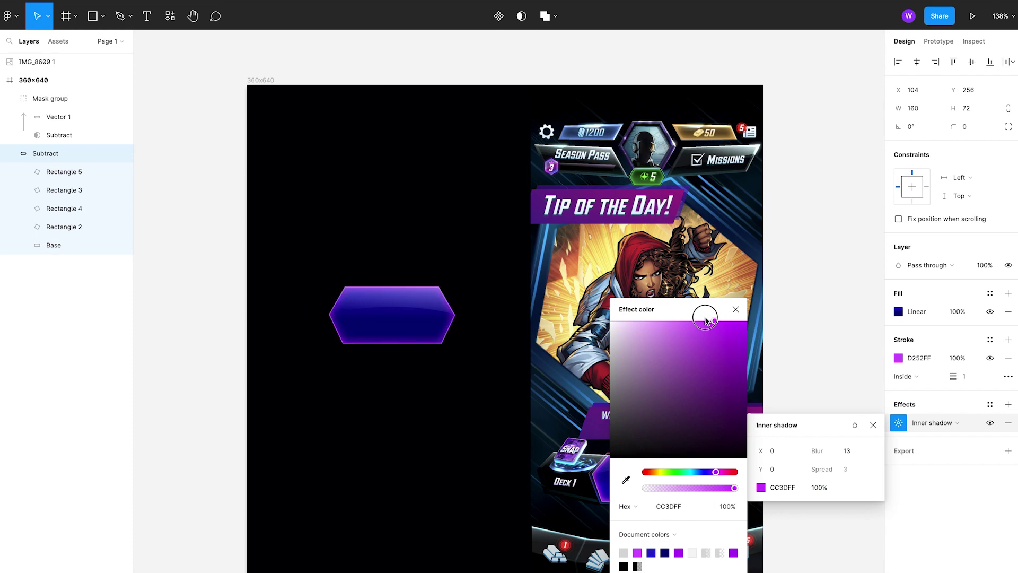
click(695, 321)
drag(677, 320, 683, 320)
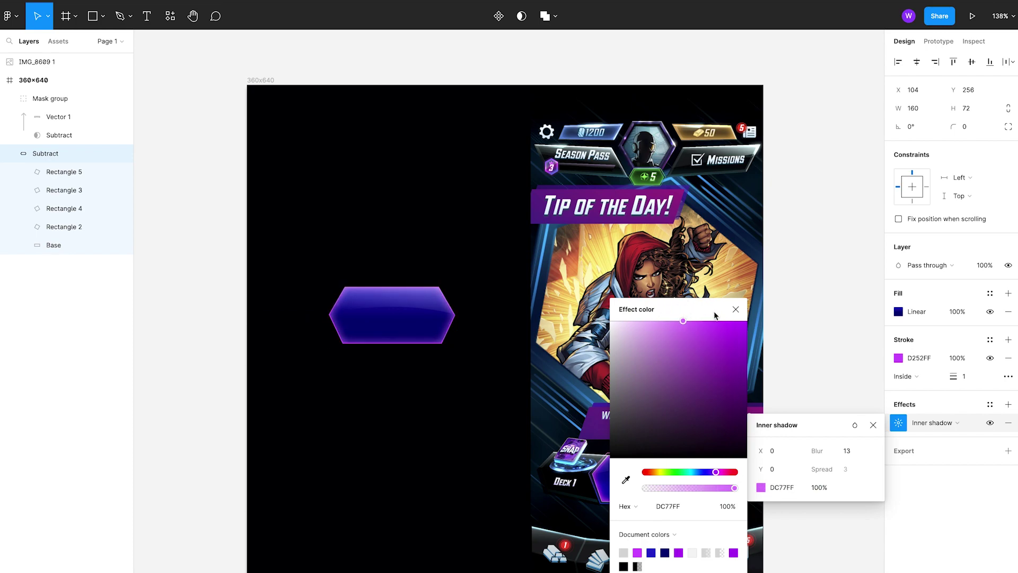
click(855, 425)
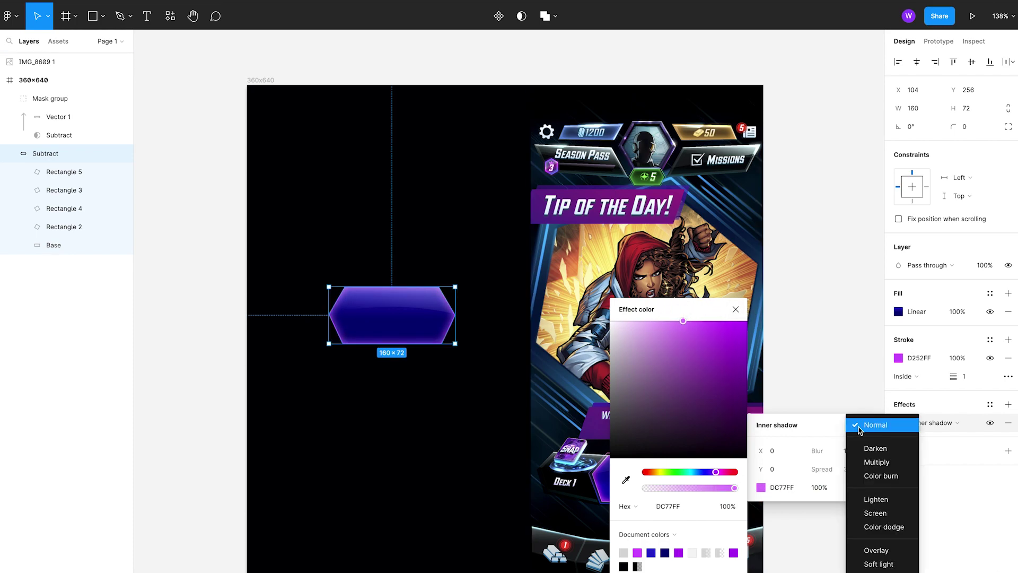
click(883, 528)
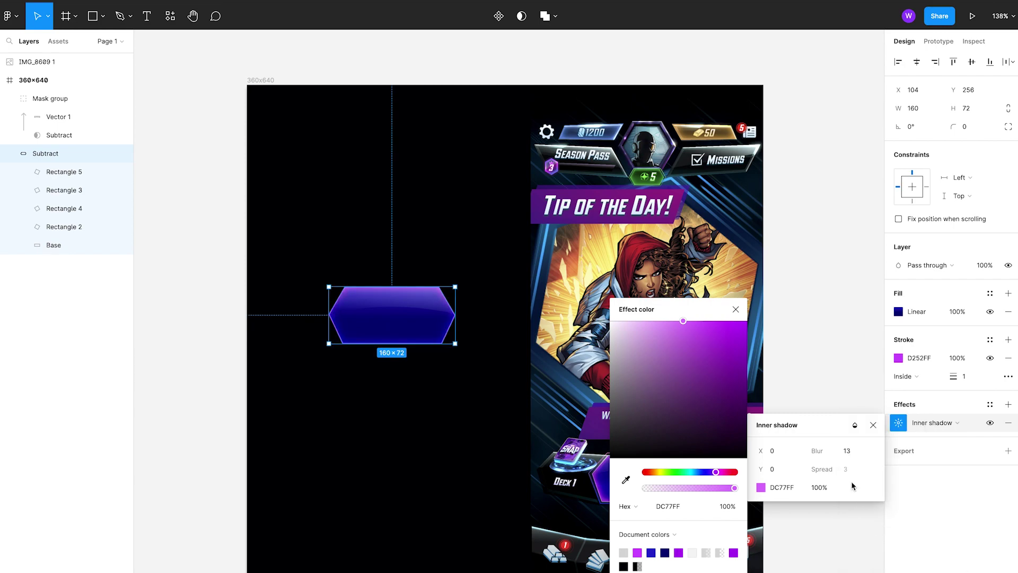
click(736, 309)
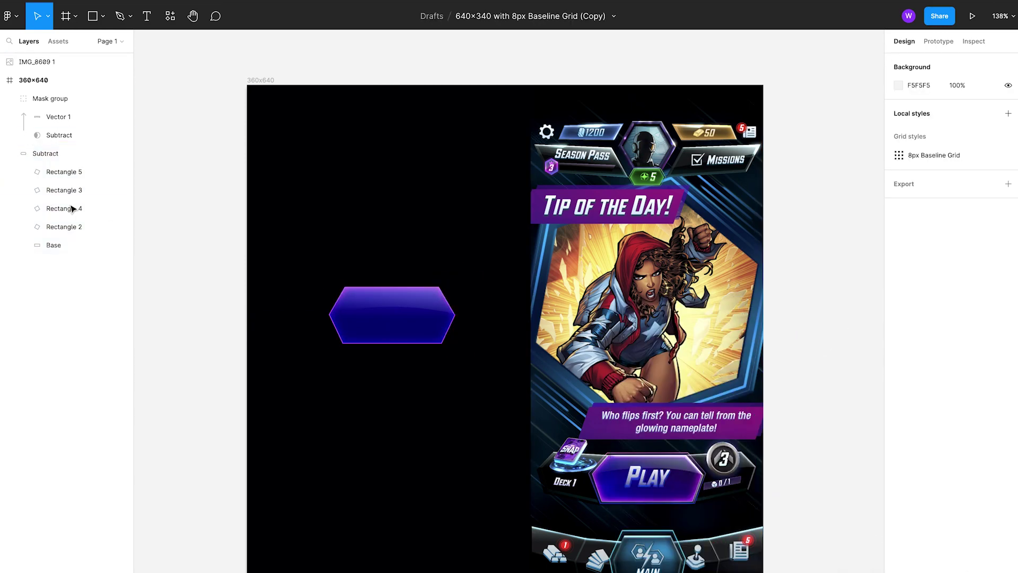
click(10, 153)
Step: Duplicate the hexagon, strip the copy's fill and inner shadow, and give it a 3 px outside stroke
click(66, 156)
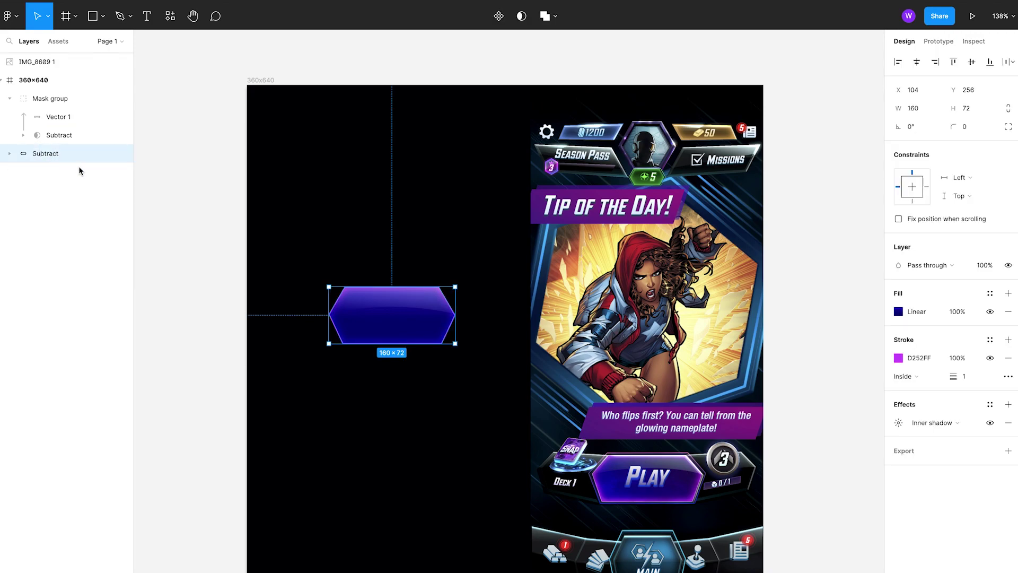
key(ctrl+d)
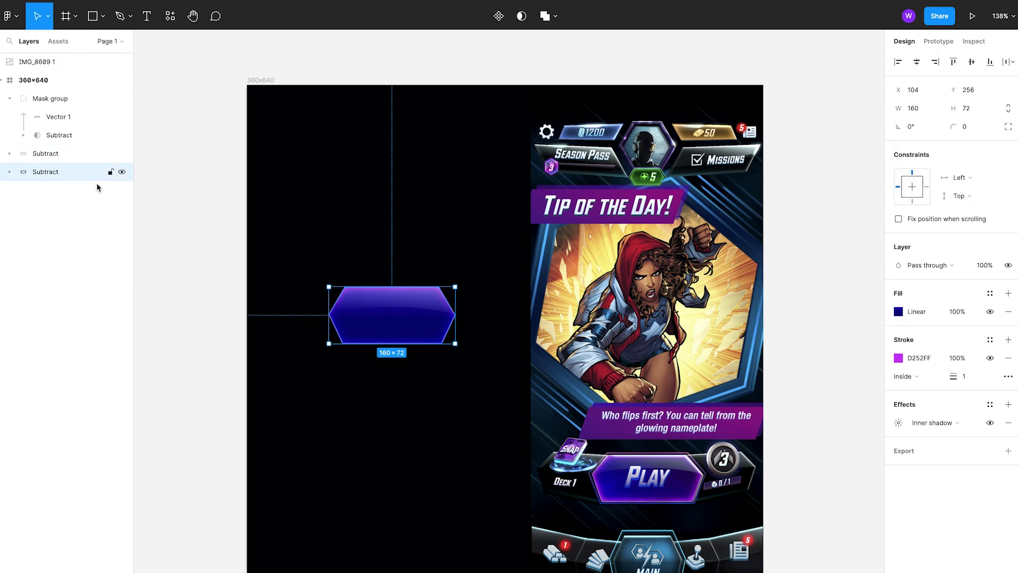
click(1008, 422)
click(1007, 312)
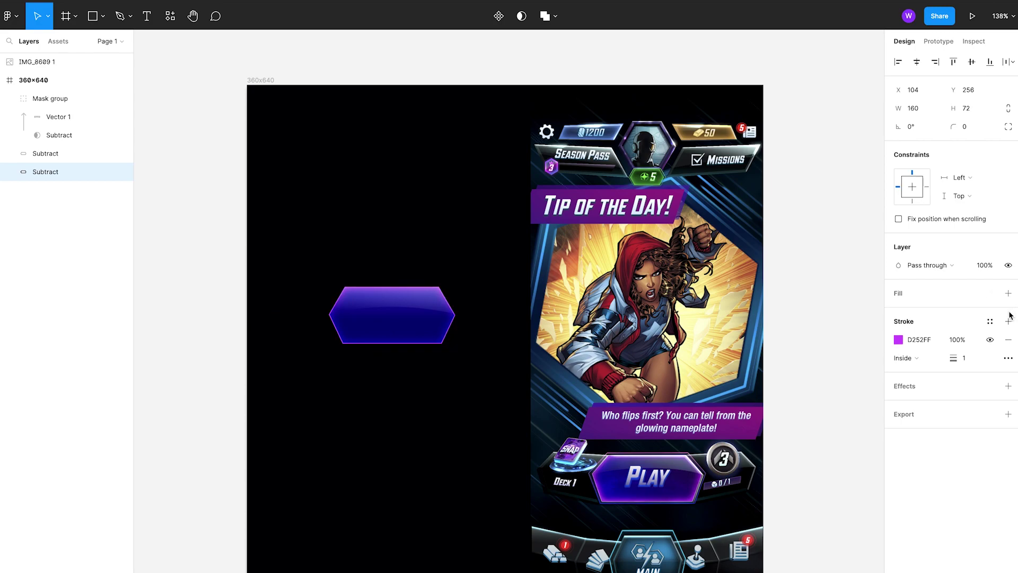
click(965, 358)
text(4)
key(Return)
click(903, 357)
click(904, 342)
click(904, 357)
click(914, 371)
drag(952, 362, 962, 358)
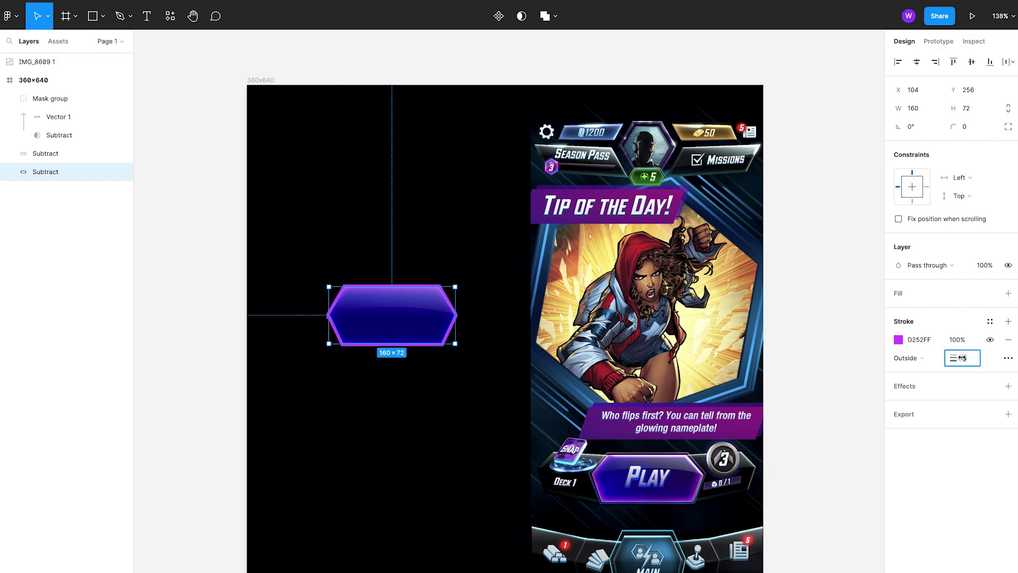
Step: Make the copy's stroke a linear gradient from light grey to opaque dark grey 4F4F4F
click(898, 339)
click(777, 310)
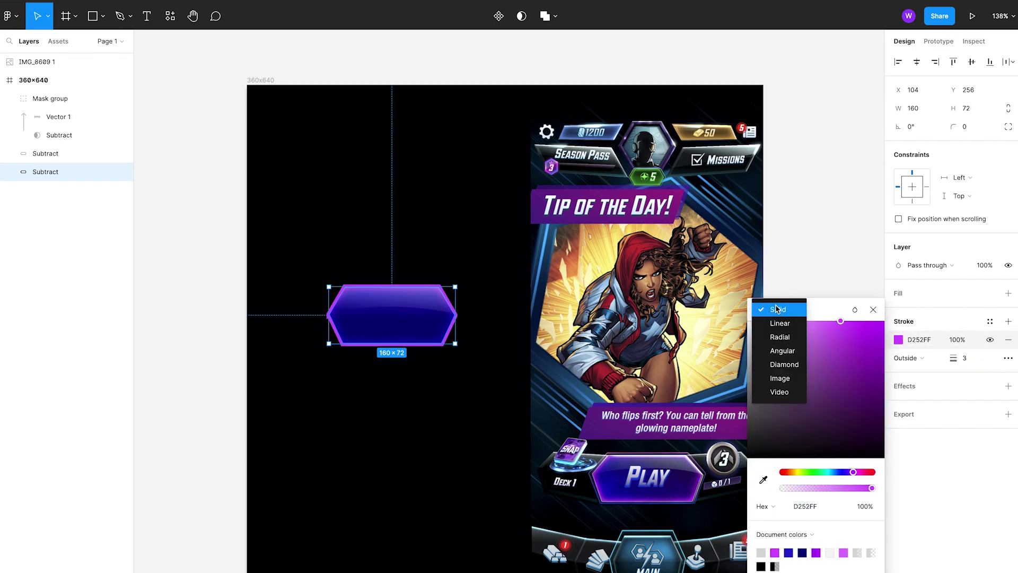
click(780, 323)
drag(774, 339, 723, 356)
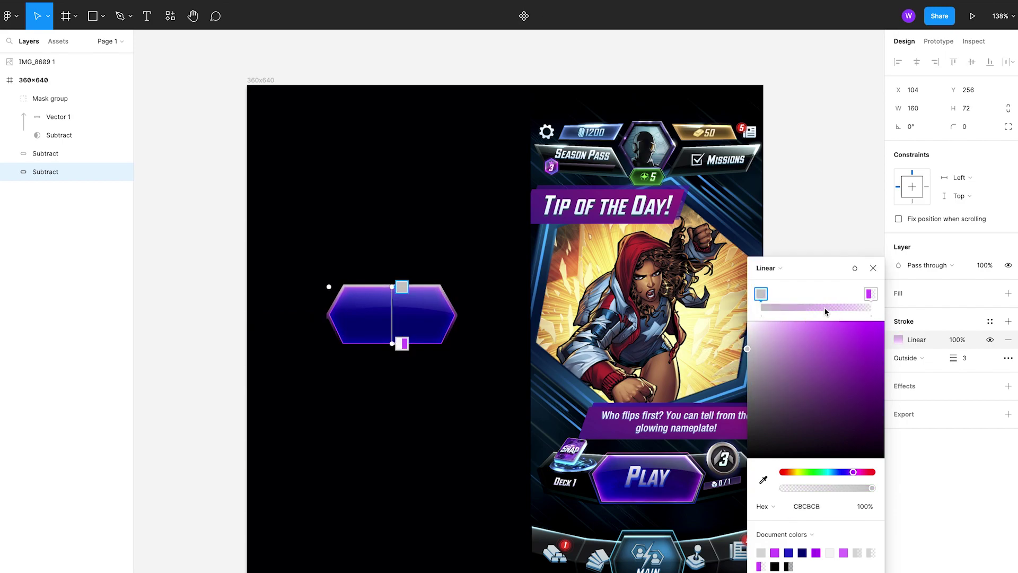
click(868, 294)
drag(837, 485, 874, 487)
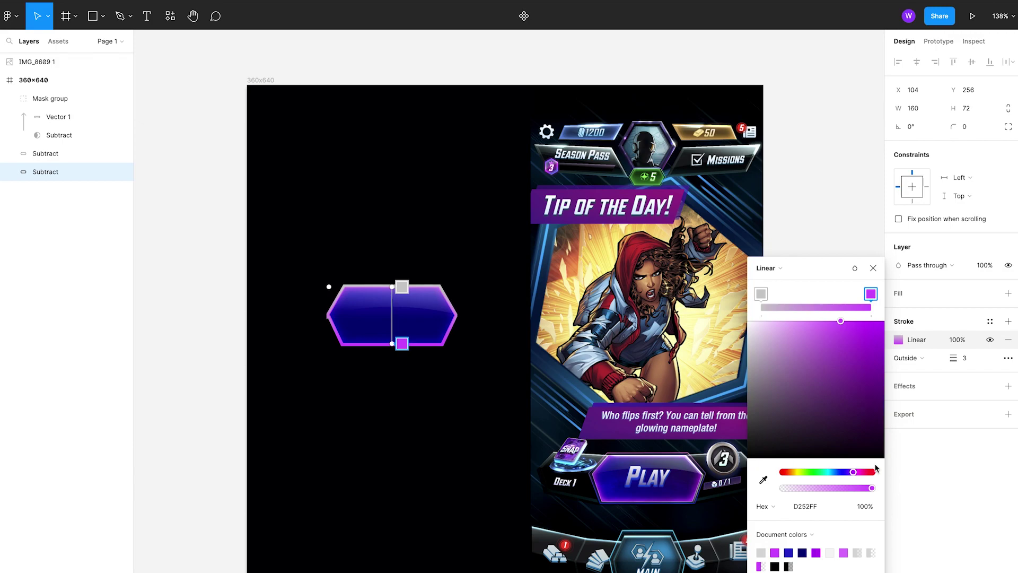
drag(782, 391, 708, 433)
click(873, 270)
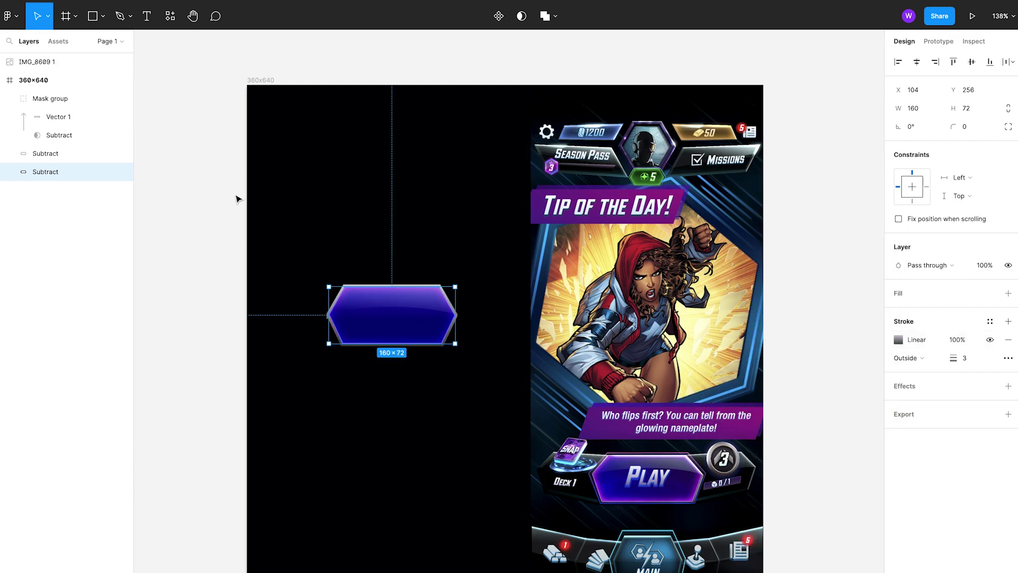
click(9, 171)
Step: Inspect Rectangles 5, 2 and 4, and toggle the filled hexagon's visibility to check the outline
click(55, 192)
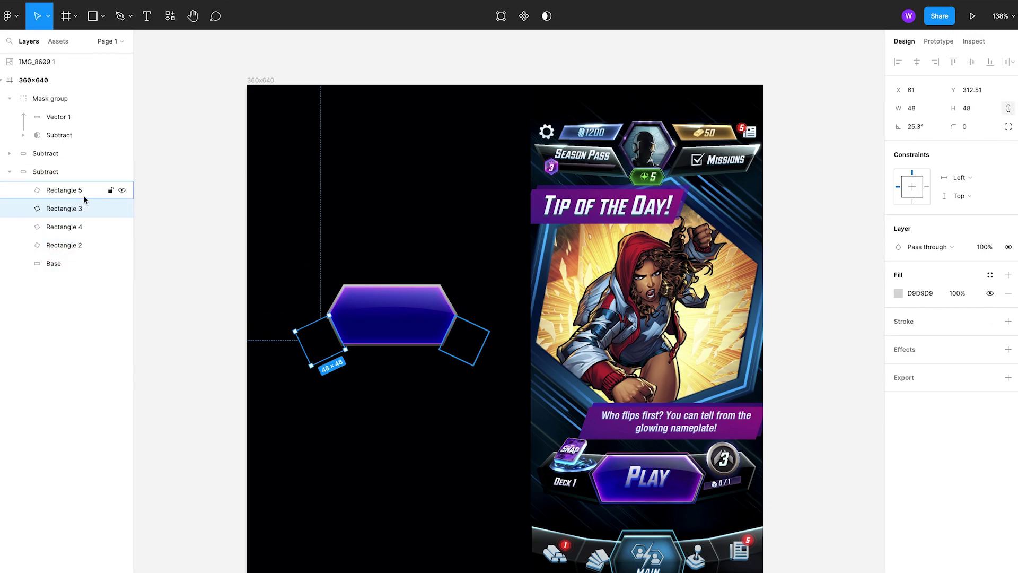
click(73, 246)
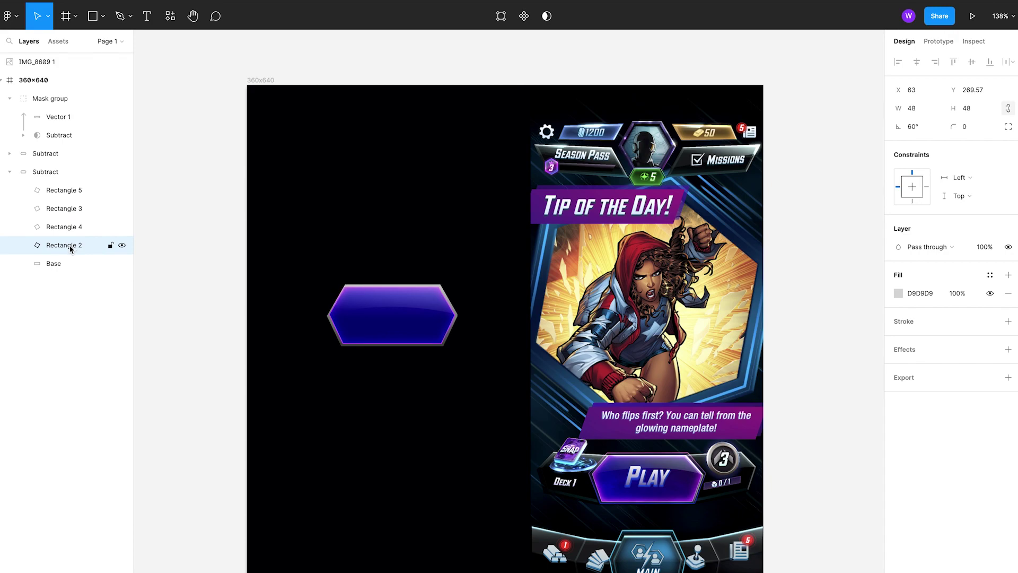
click(61, 227)
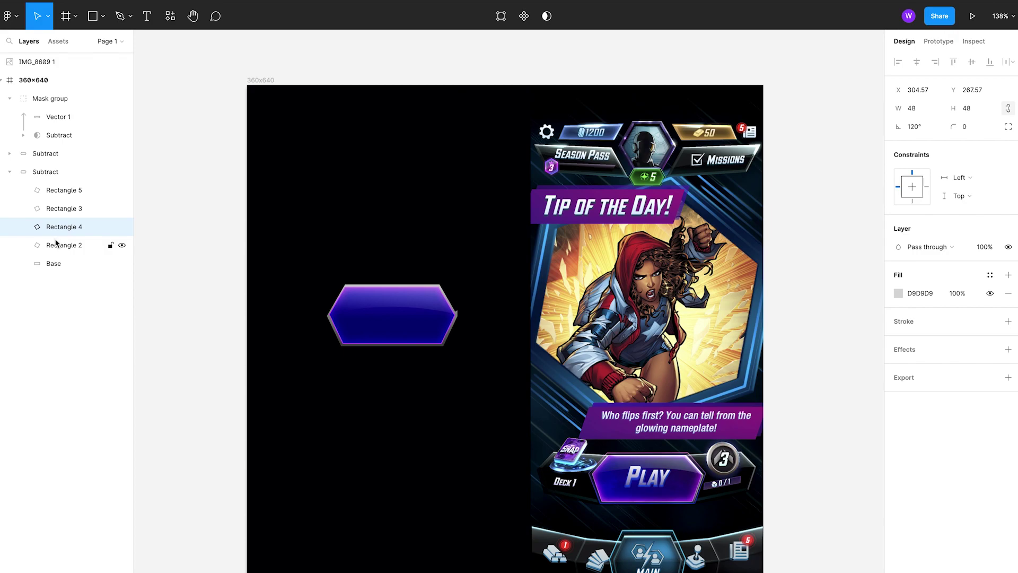
click(254, 322)
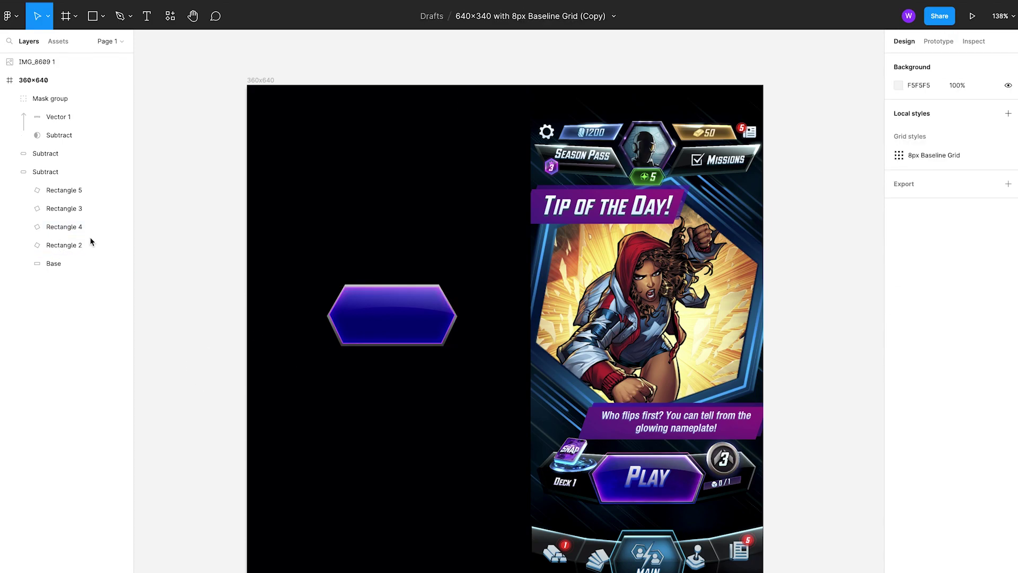
click(9, 171)
click(122, 154)
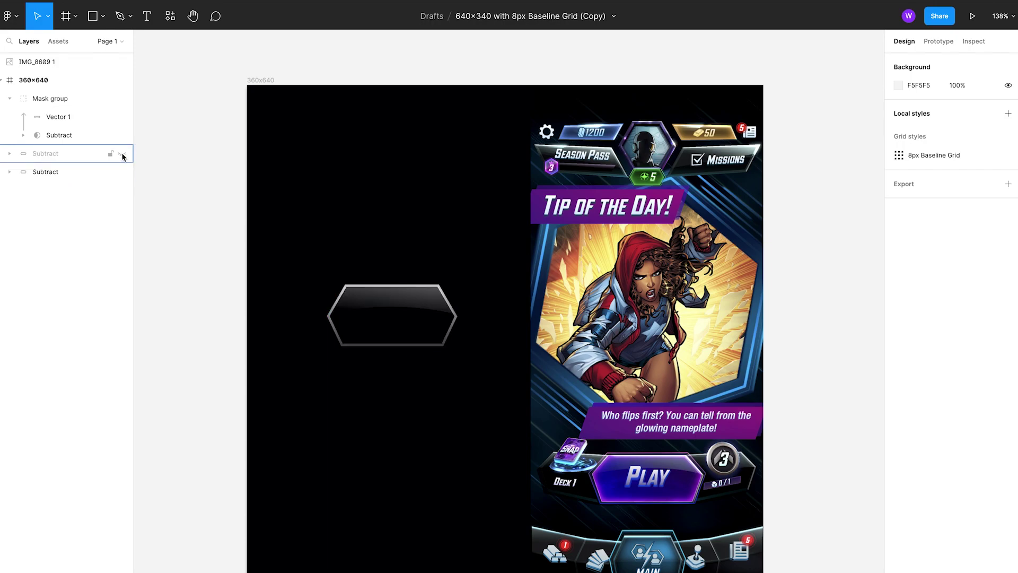
click(123, 154)
click(9, 154)
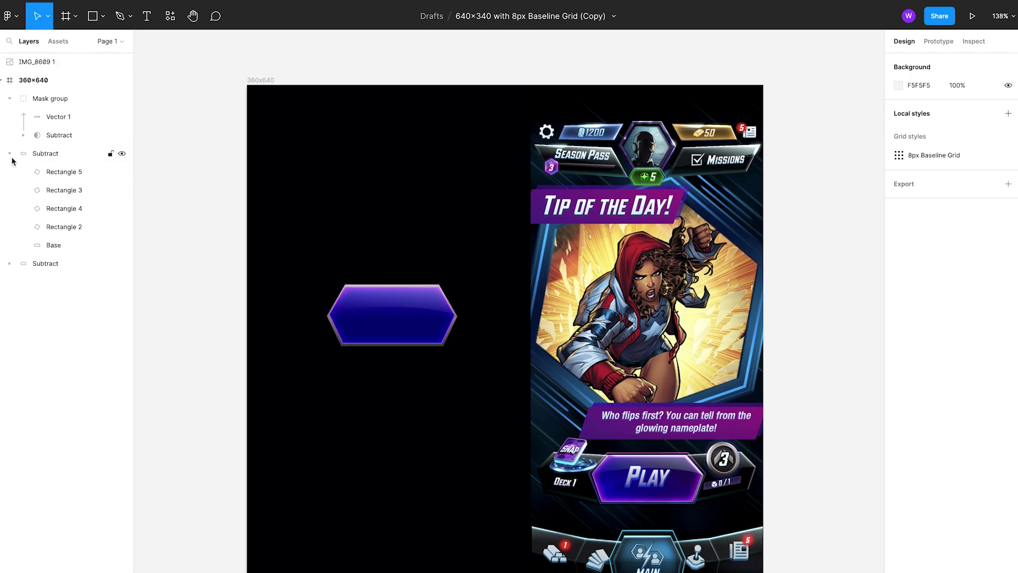
Step: Give the filled hexagon's stroke a Color dodge blend mode and a vivid purple colour
click(78, 162)
click(898, 358)
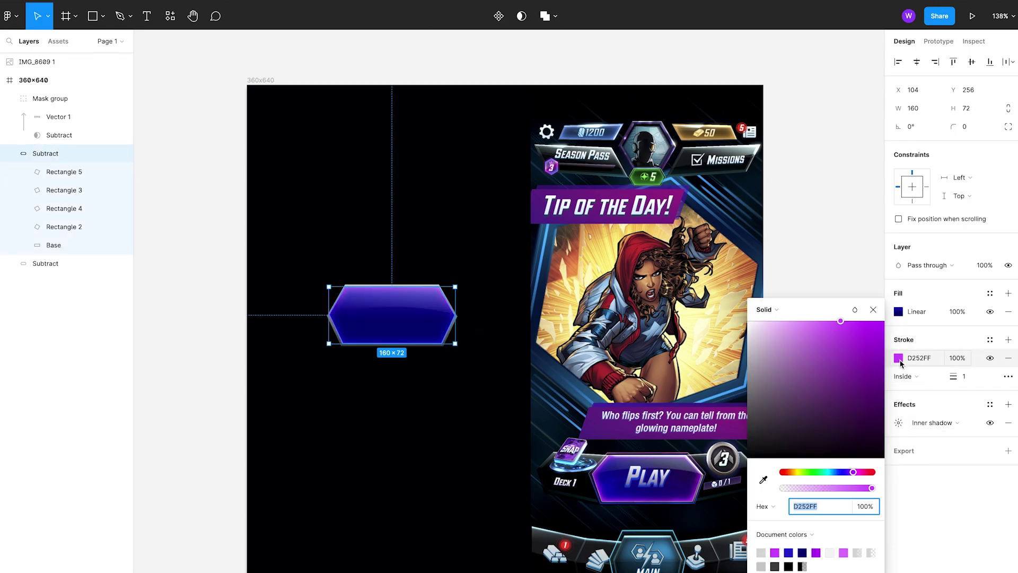
click(854, 309)
click(881, 412)
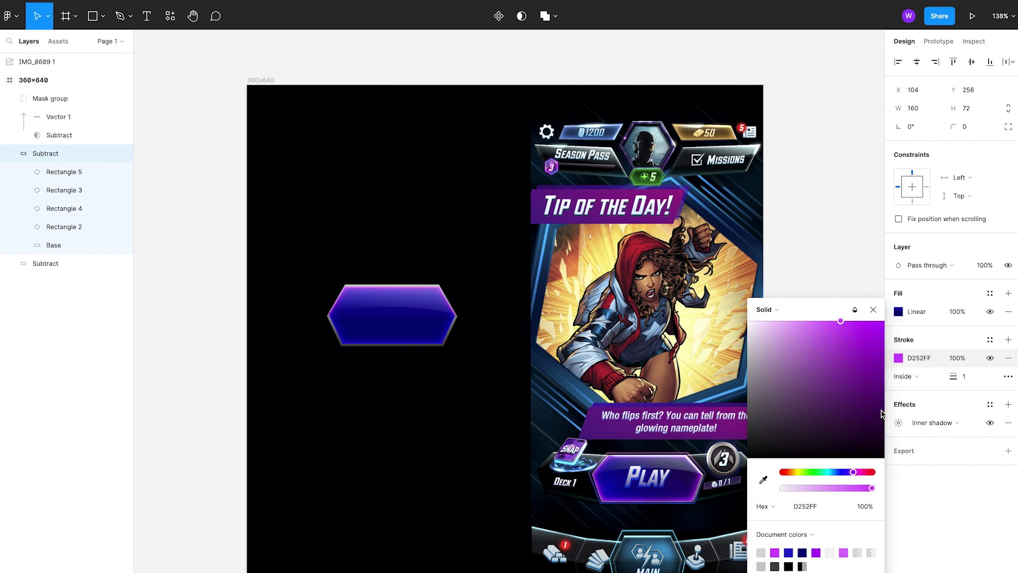
mouse_move(842, 320)
mouse_down()
mouse_move(848, 295)
mouse_move(888, 294)
mouse_up()
click(870, 314)
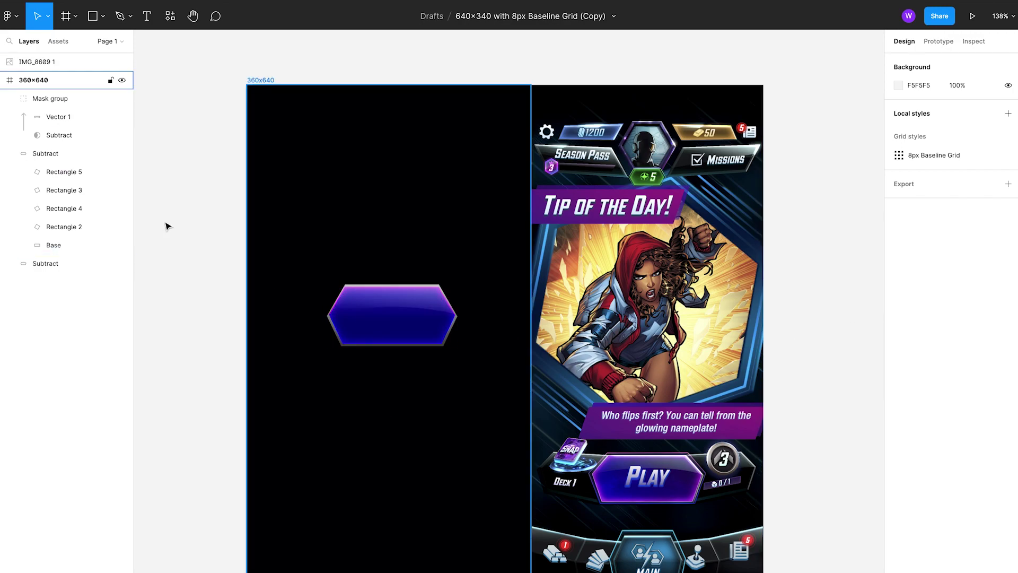
click(9, 153)
click(56, 158)
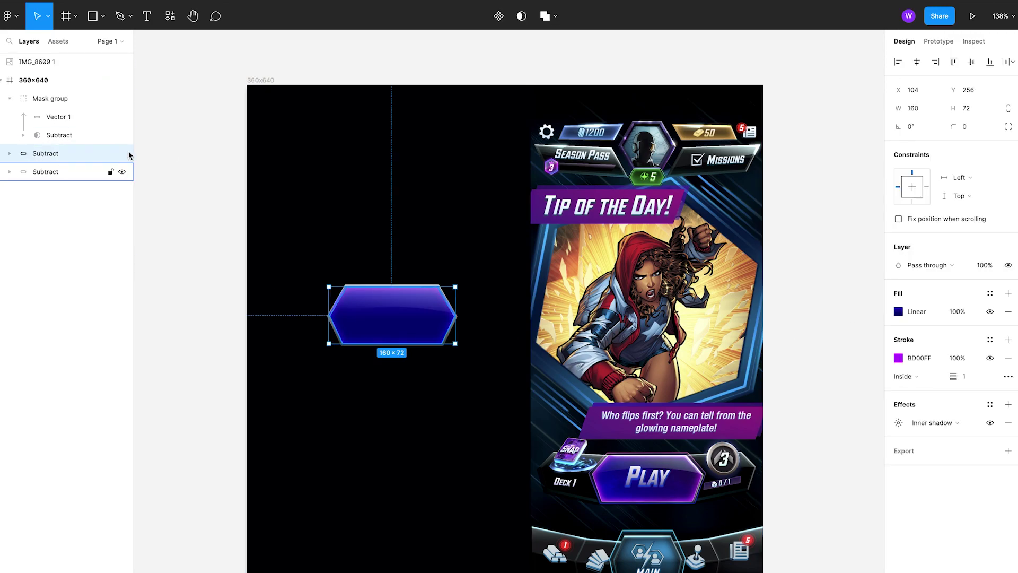
Step: Apply the Noise & Texture plugin's soft blurry pattern, slightly finer, to the button shape
click(171, 22)
click(228, 41)
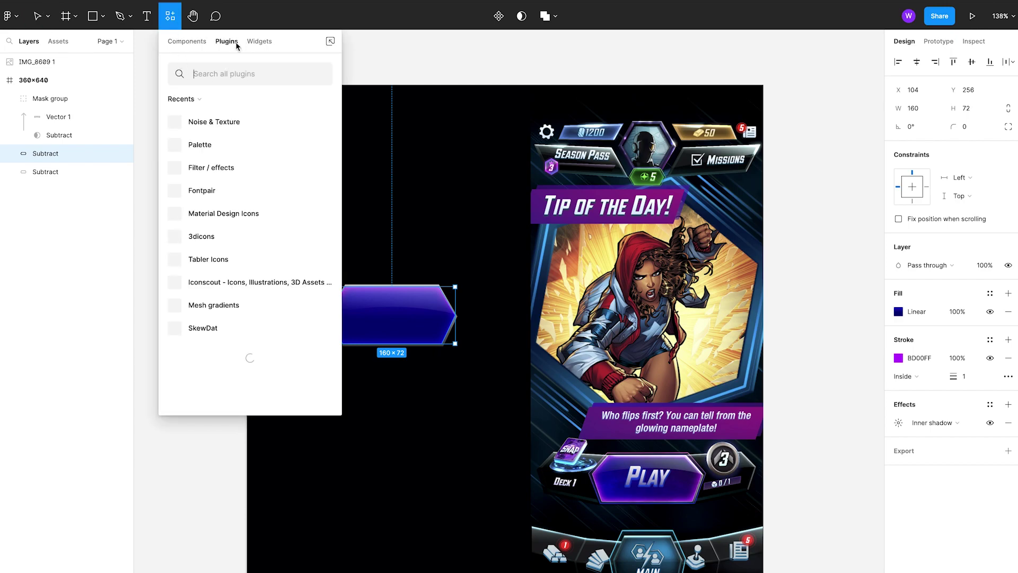
key(Escape)
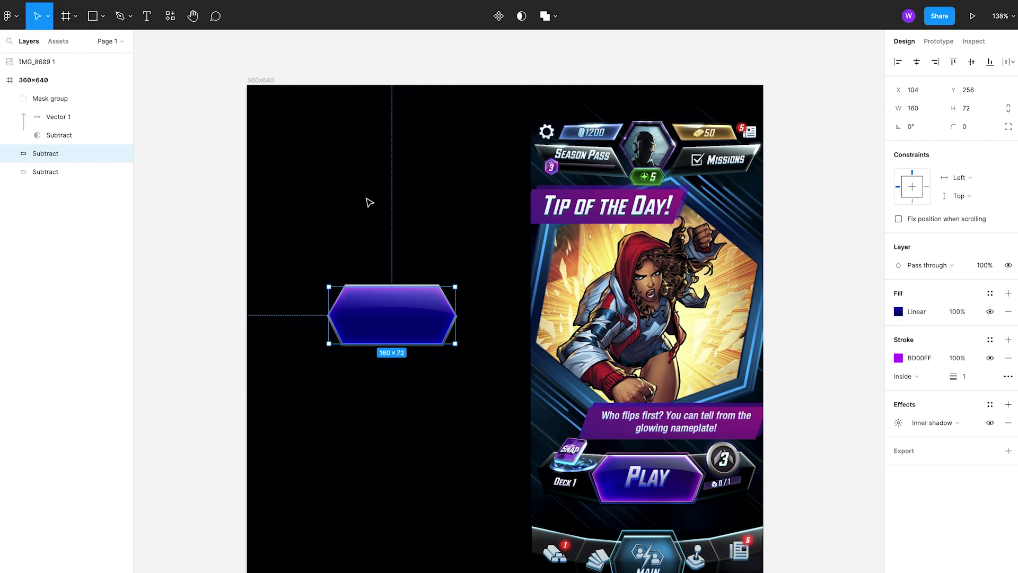
drag(345, 141, 239, 120)
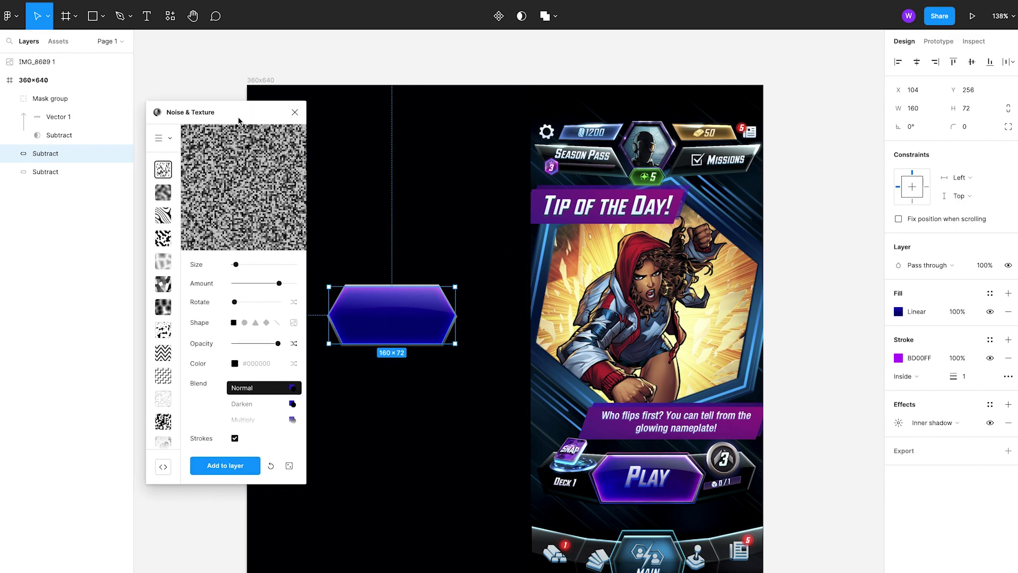
click(163, 192)
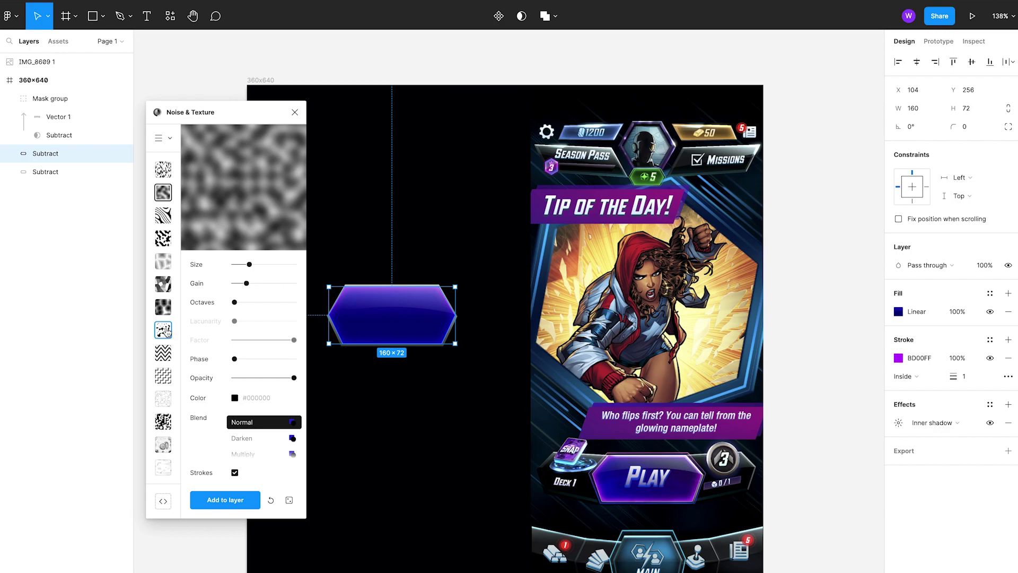
click(245, 264)
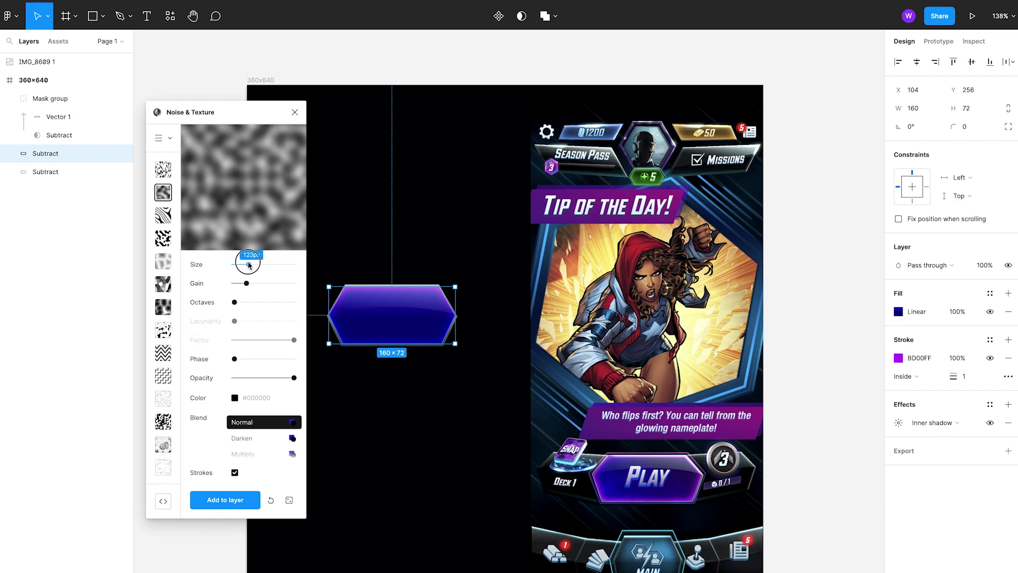
click(222, 500)
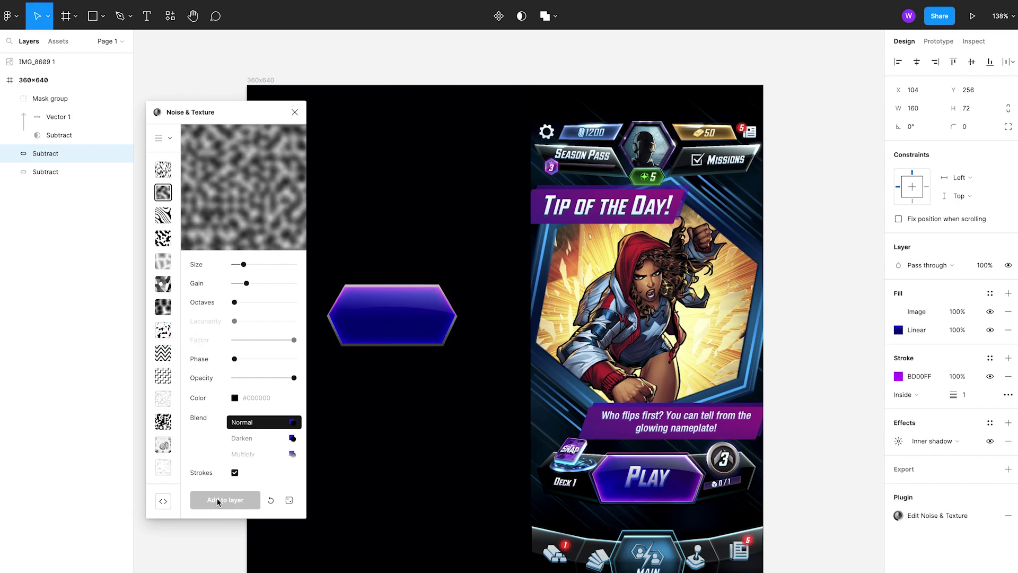
click(867, 348)
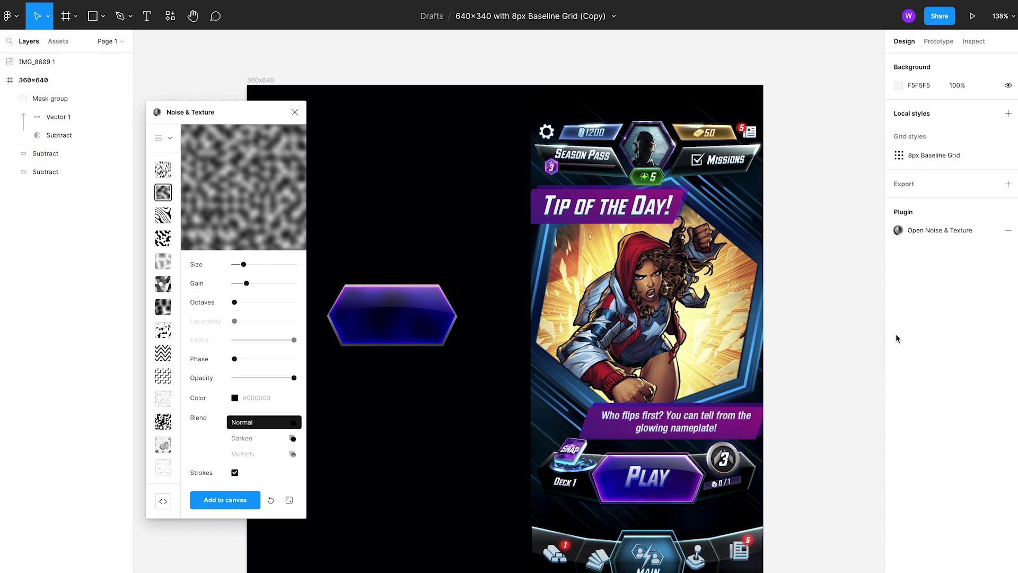
click(295, 112)
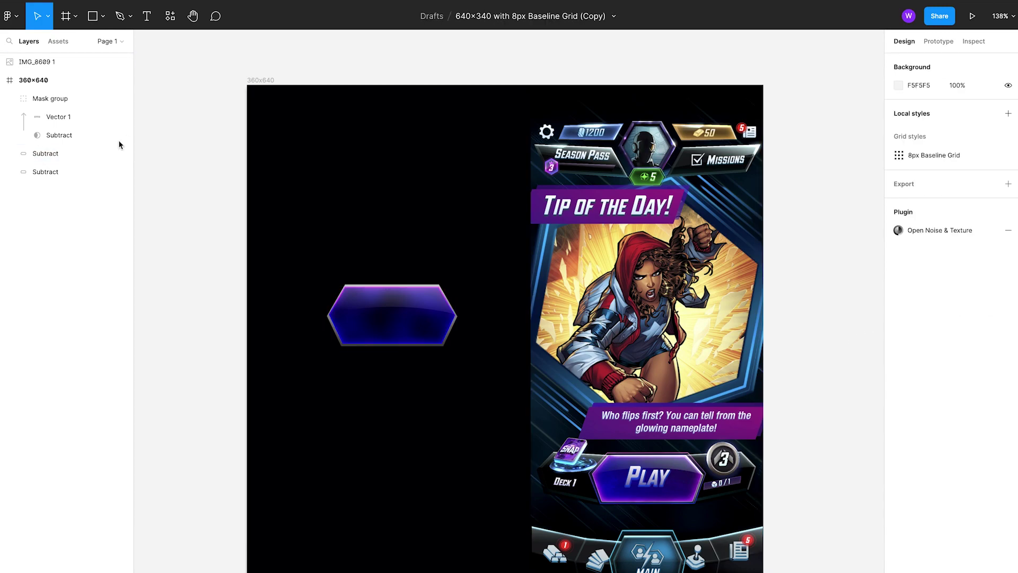
Step: Adjust the opacity of the button's noise texture image fill
click(69, 155)
click(69, 153)
click(79, 154)
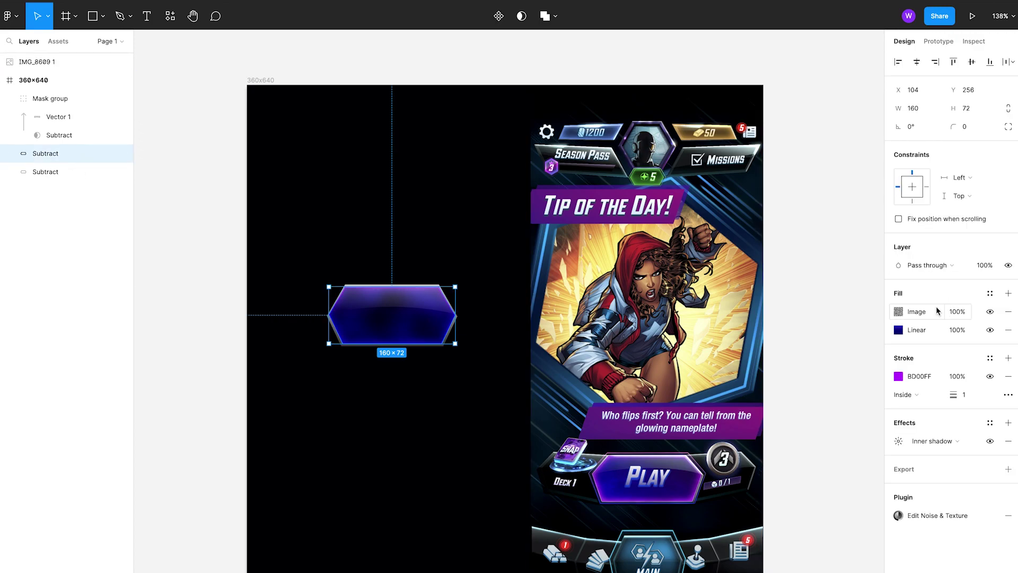
click(956, 312)
text(90)
key(Return)
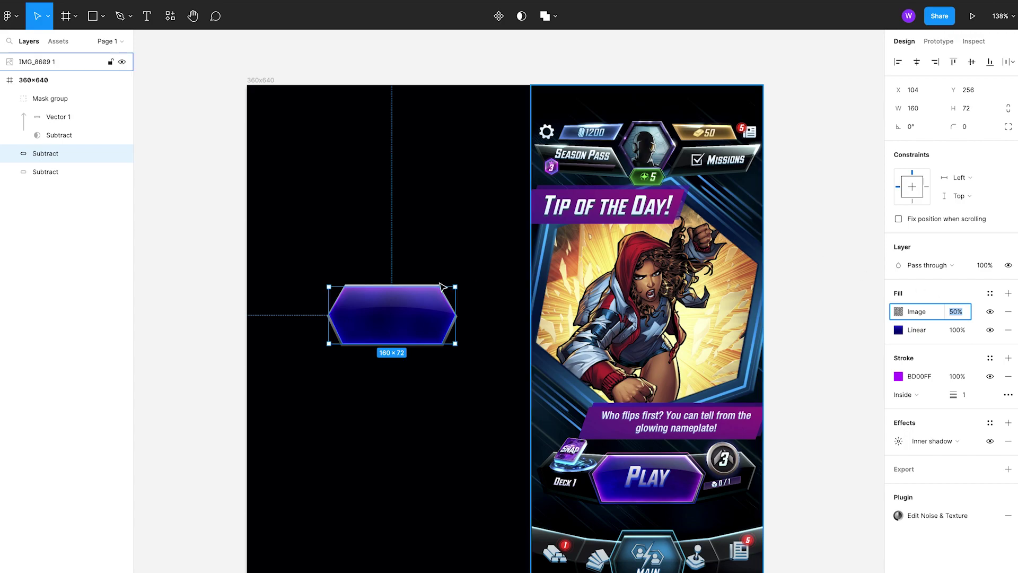
click(196, 269)
click(60, 161)
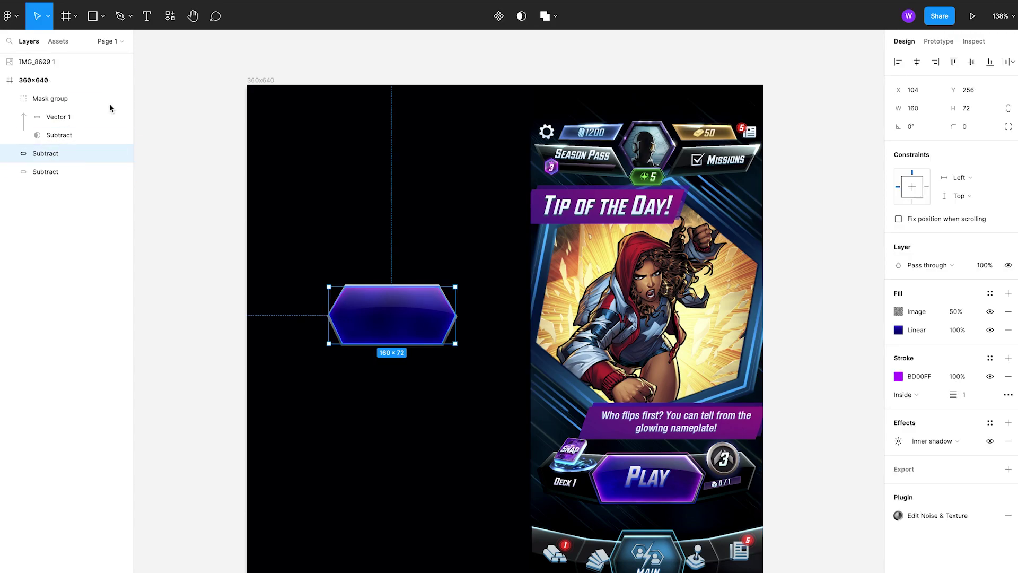
click(9, 98)
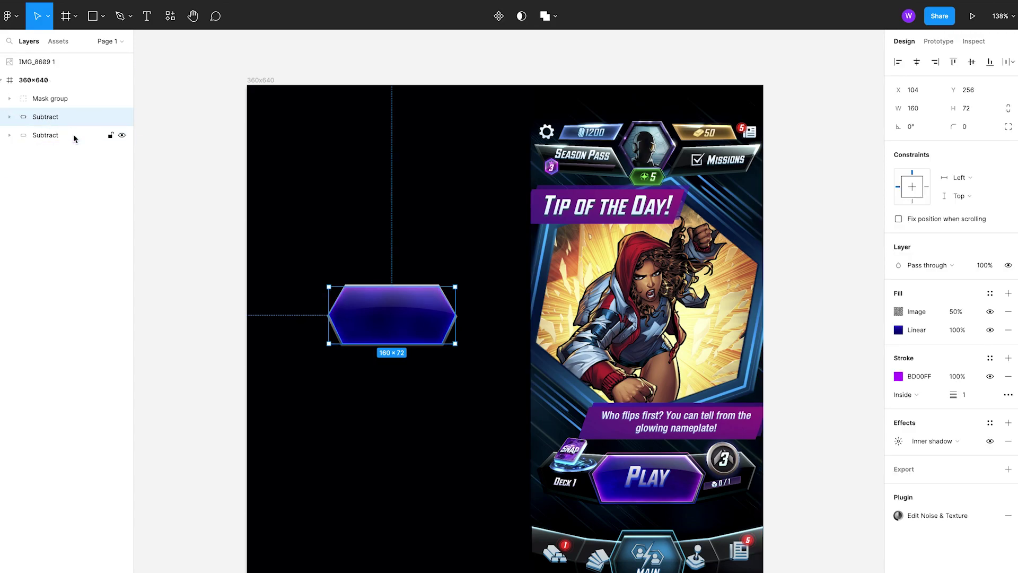
Step: Create a text label reading PLAY below the button and select the word
key(Escape)
key(t)
scroll(437, 332, down, 2)
click(437, 332)
text(PLAY)
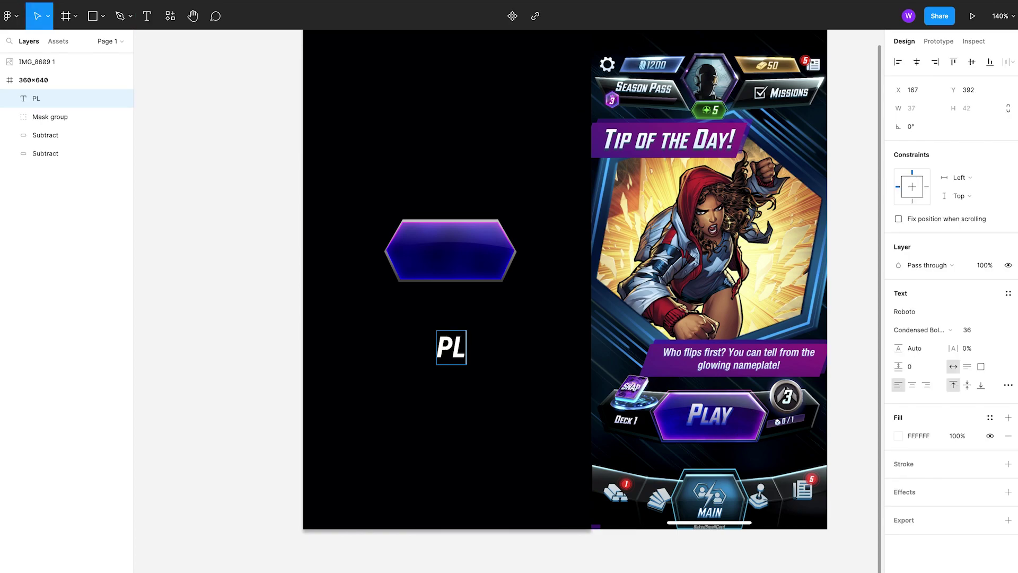
click(480, 349)
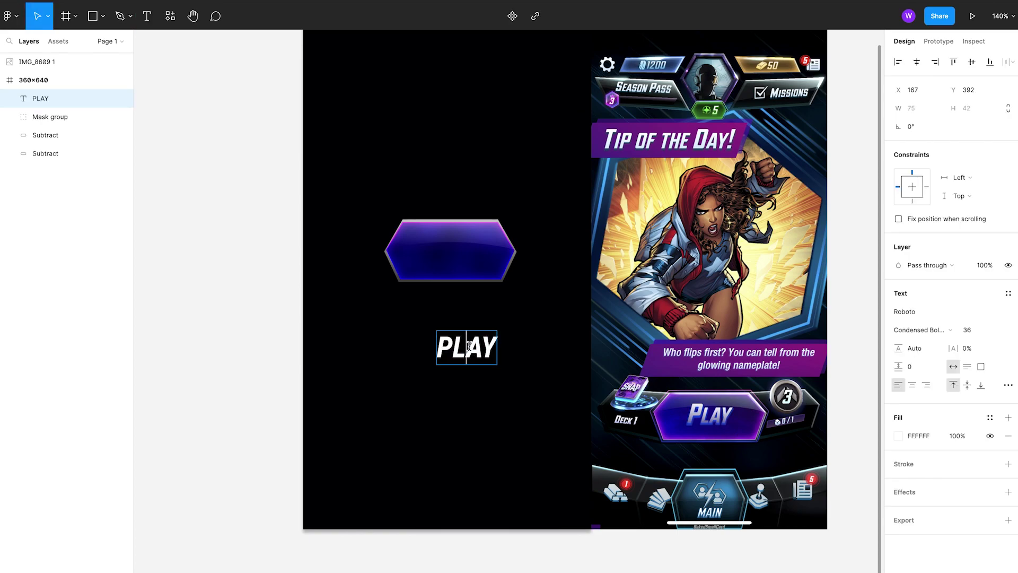
double_click(447, 356)
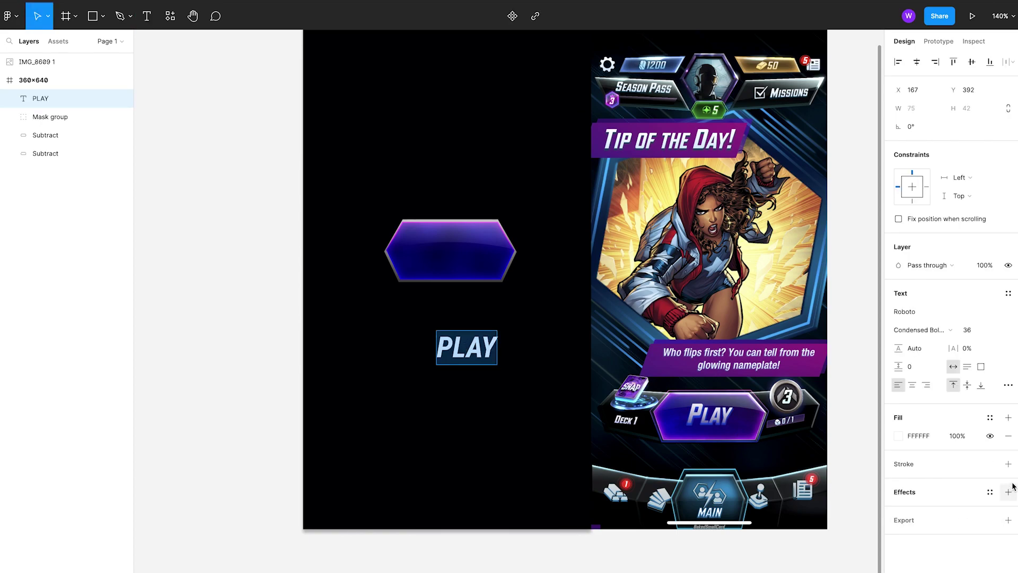
Step: Give the PLAY text a linear gradient fill ending in opaque light grey B8B8B8
click(898, 438)
click(767, 308)
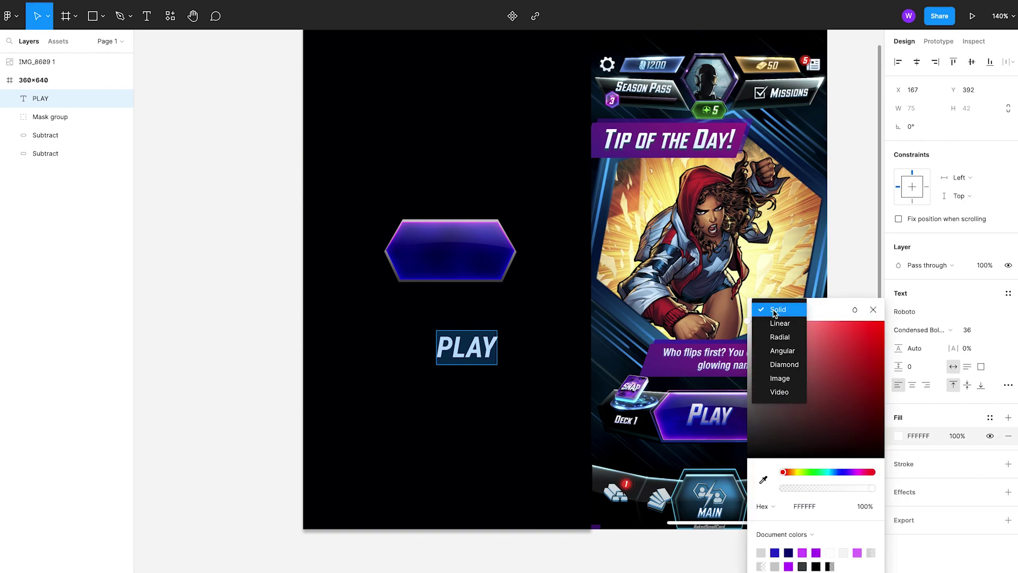
click(779, 325)
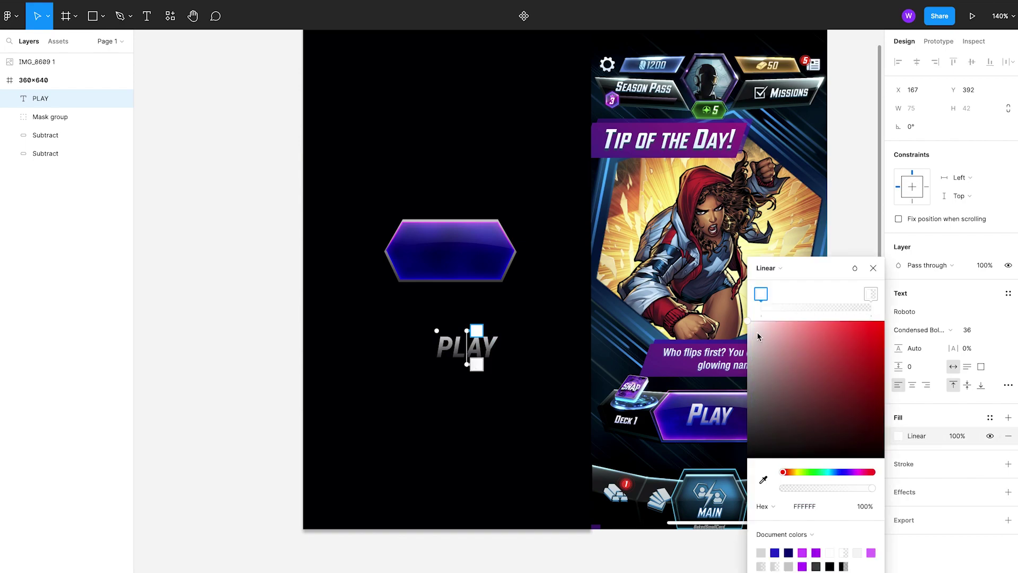
click(870, 301)
drag(827, 489, 931, 495)
drag(782, 344, 745, 390)
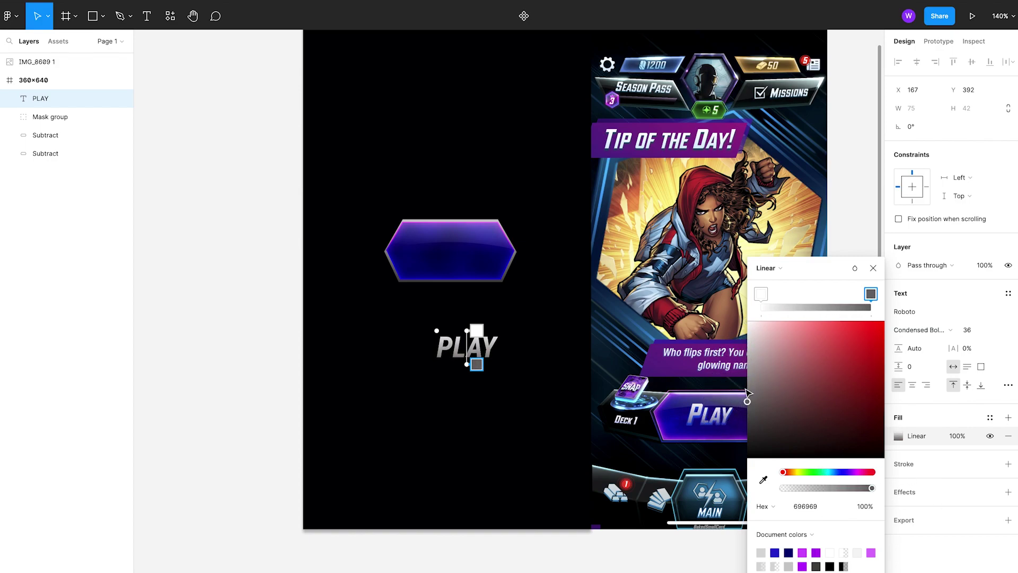
click(873, 268)
Step: Add a bright blue drop shadow to PLAY and move it onto the button's centre
click(1007, 492)
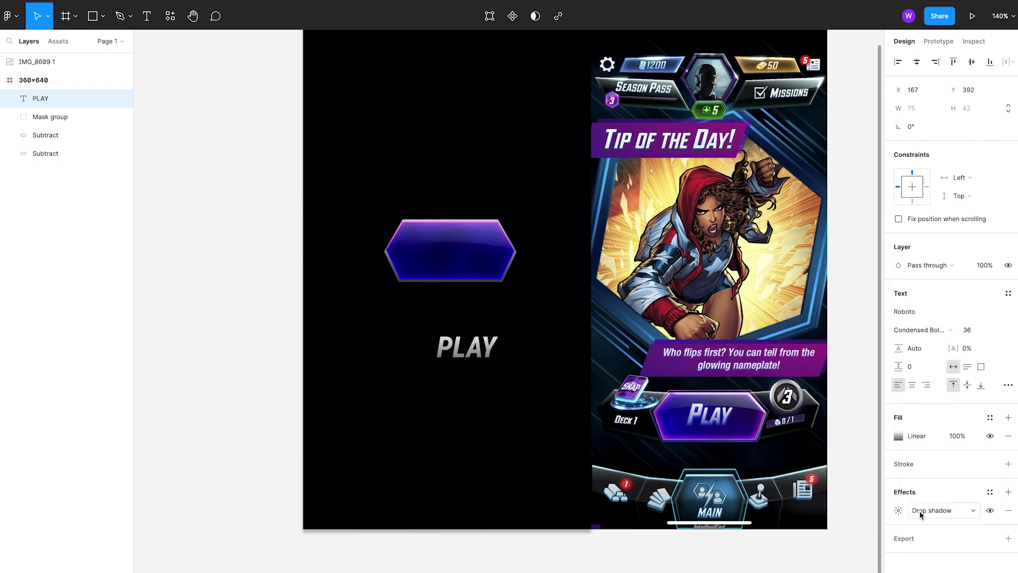
click(898, 510)
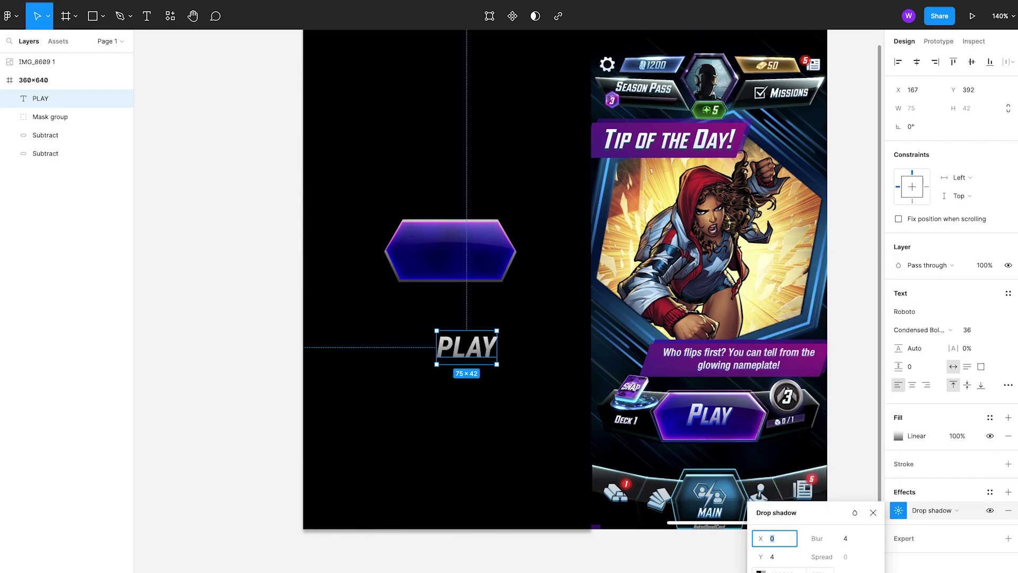
click(760, 571)
drag(706, 473, 697, 472)
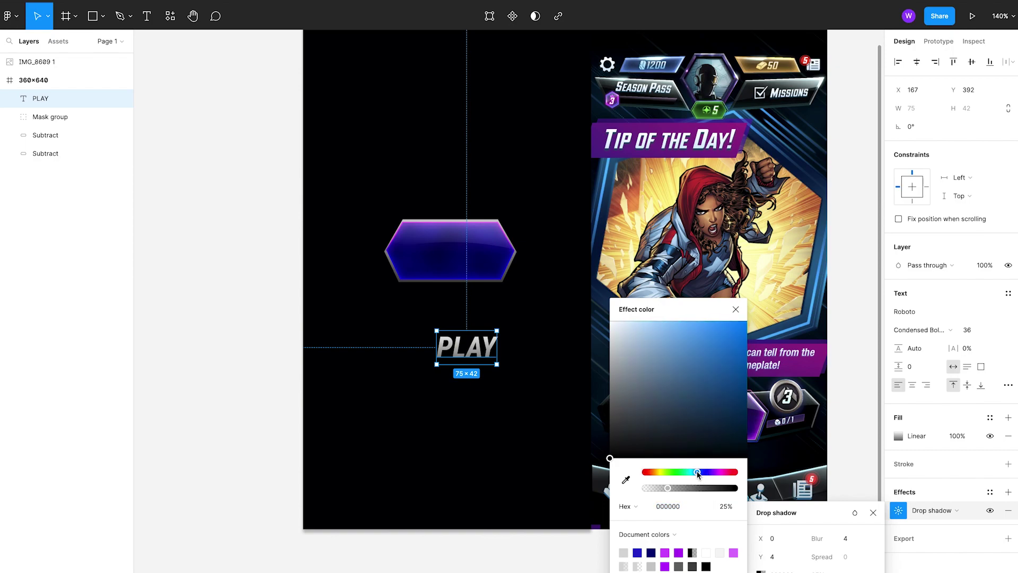
drag(690, 339, 720, 309)
click(734, 309)
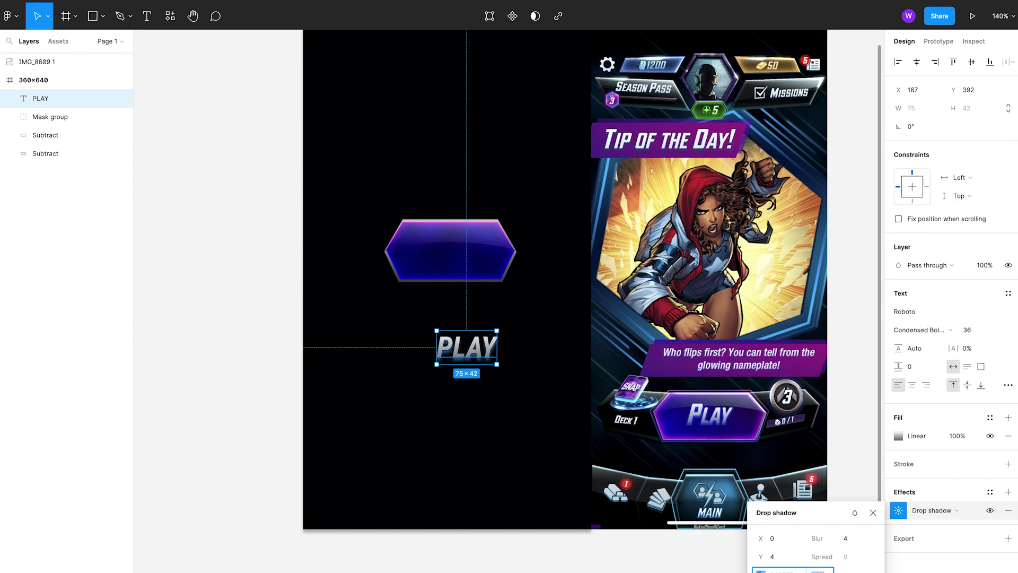
click(761, 570)
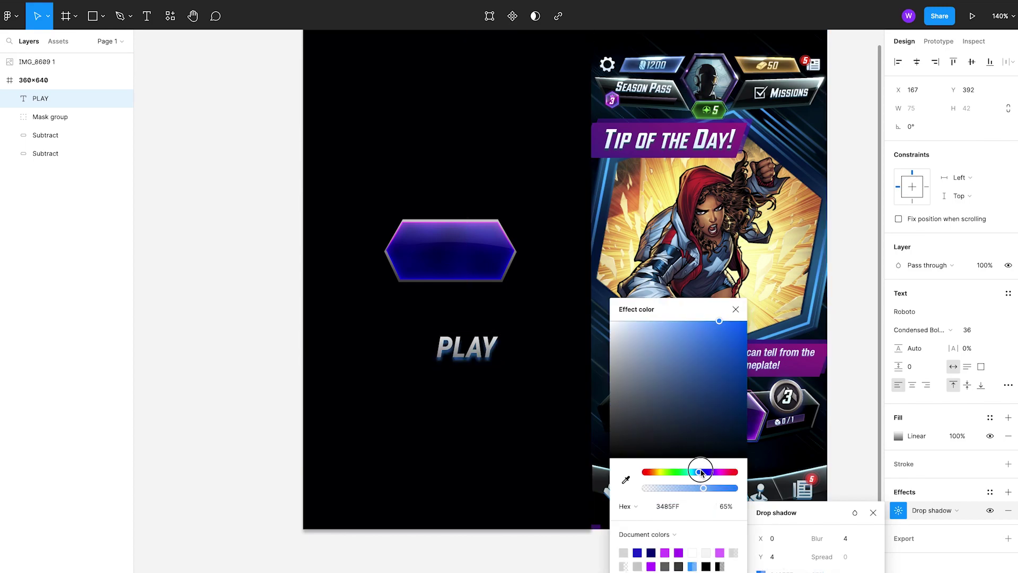
key(Escape)
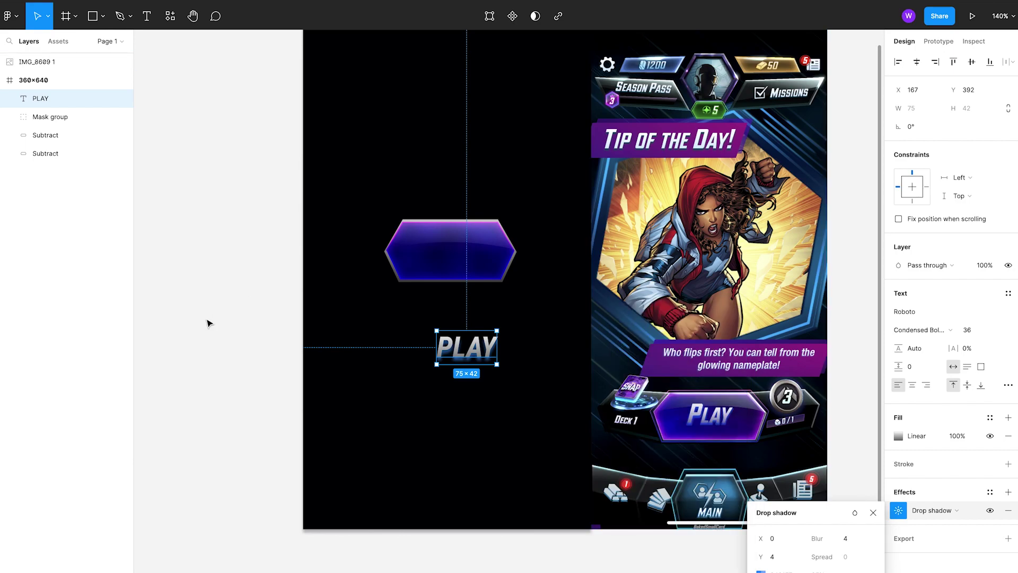
click(207, 323)
drag(459, 345, 445, 253)
Step: Duplicate the button shape, enlarge it evenly to 195.56×88, and remove its fills, inner shadow and noise data
click(243, 331)
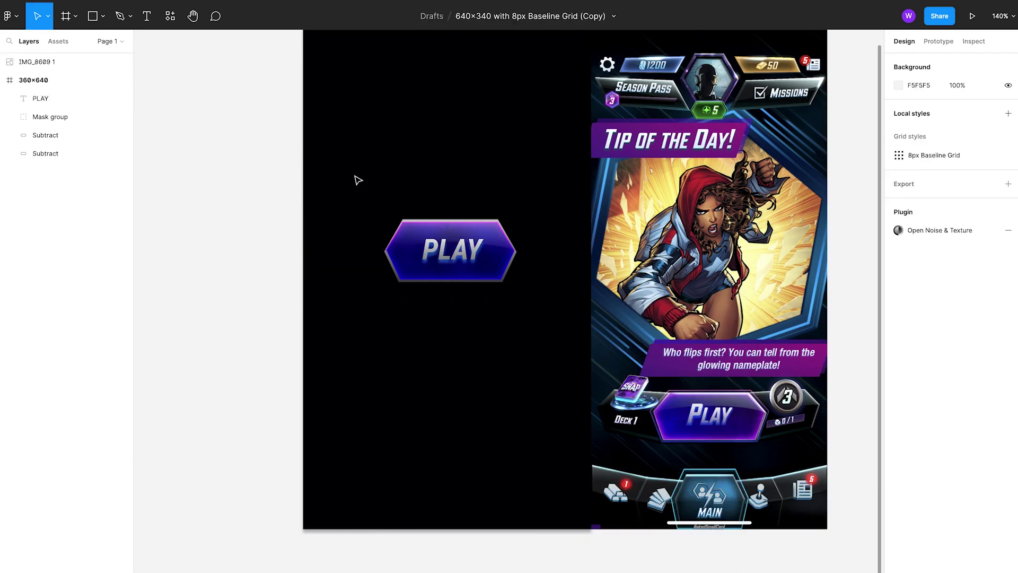
click(53, 135)
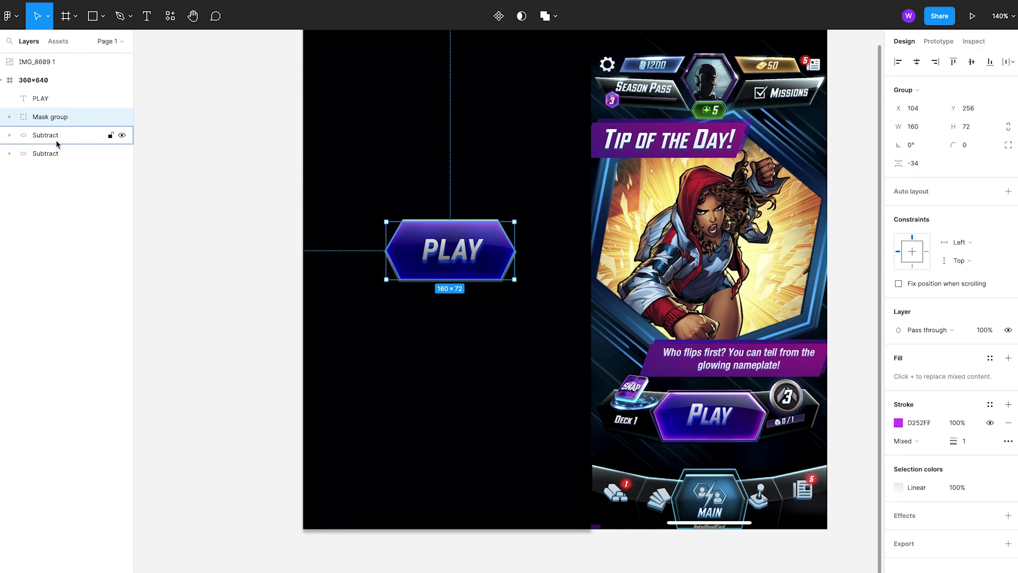
key(ctrl+d)
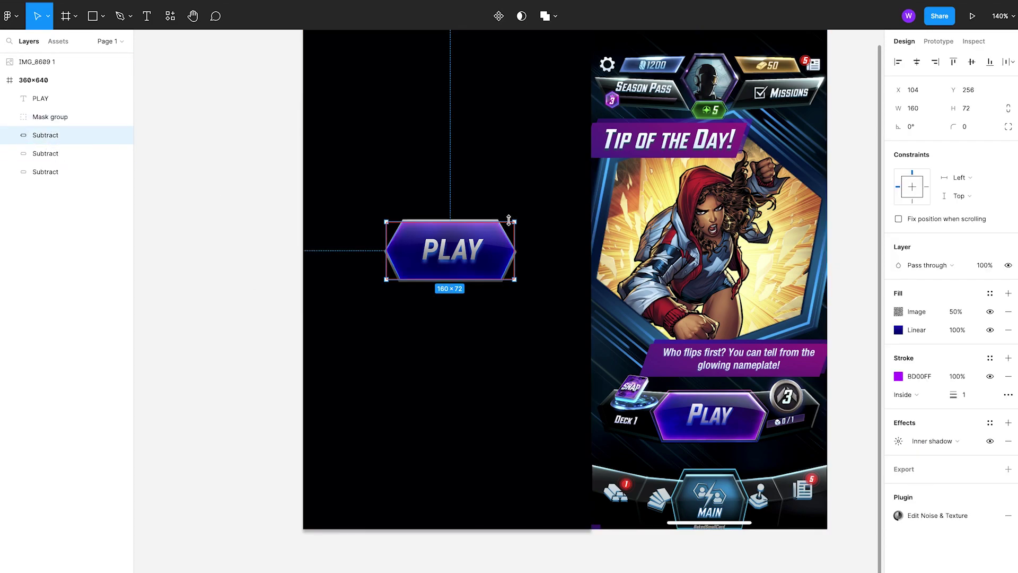
drag(513, 221, 518, 216)
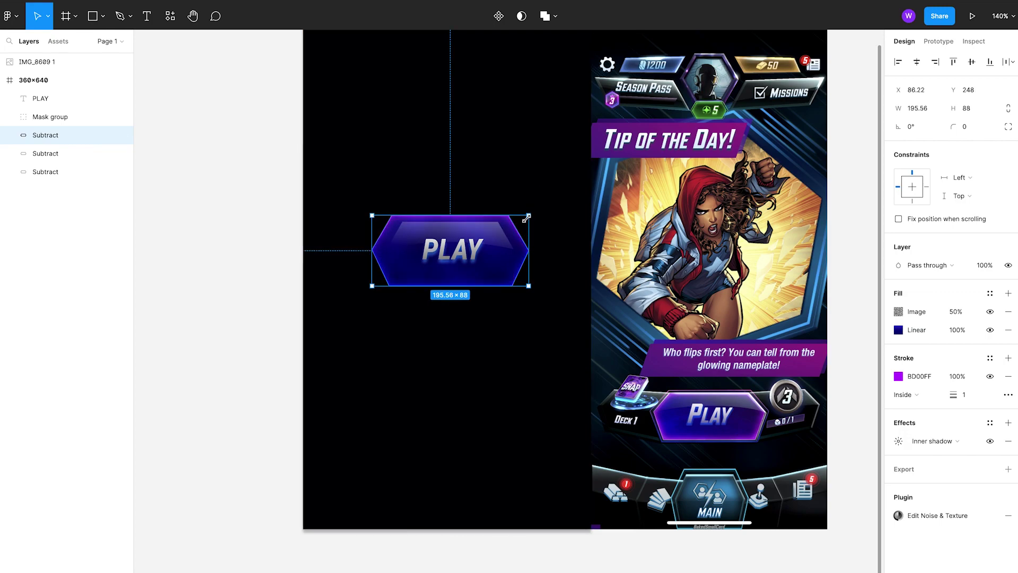
click(1008, 312)
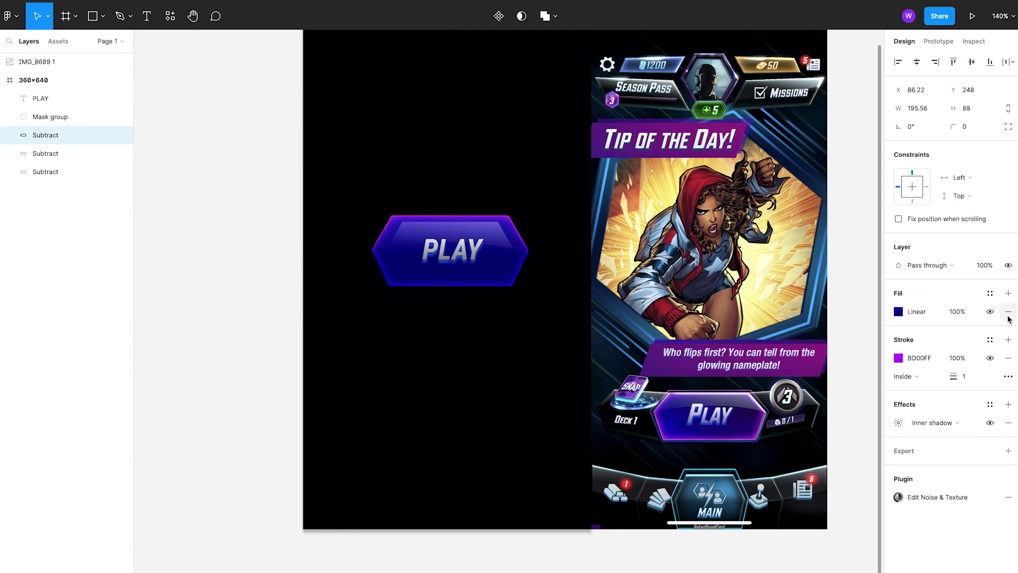
click(1008, 311)
click(1006, 406)
click(1007, 460)
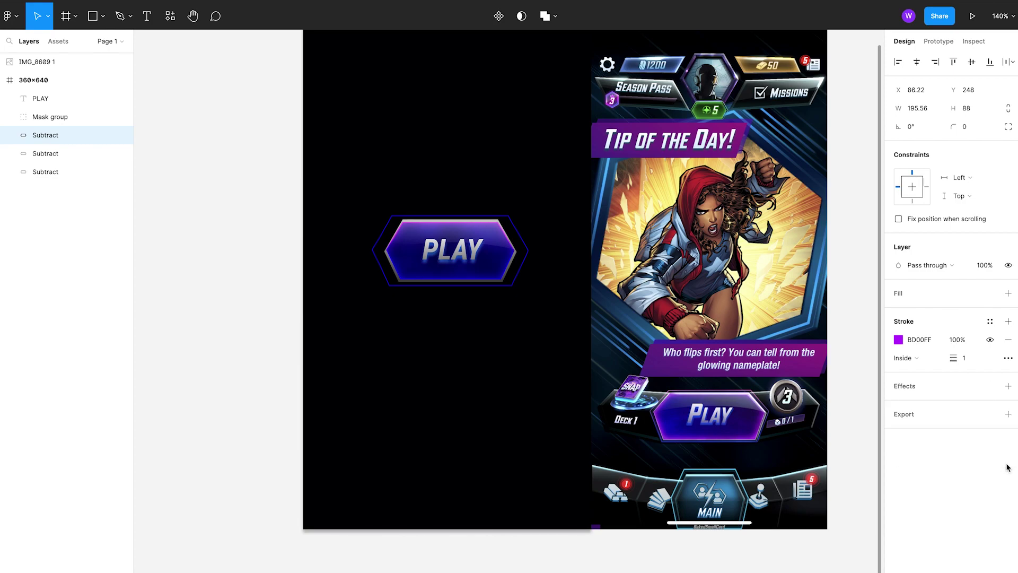
Step: Set the outline's stroke to Normal blend with a linear gradient ending in blue 165AC0
click(898, 339)
click(854, 309)
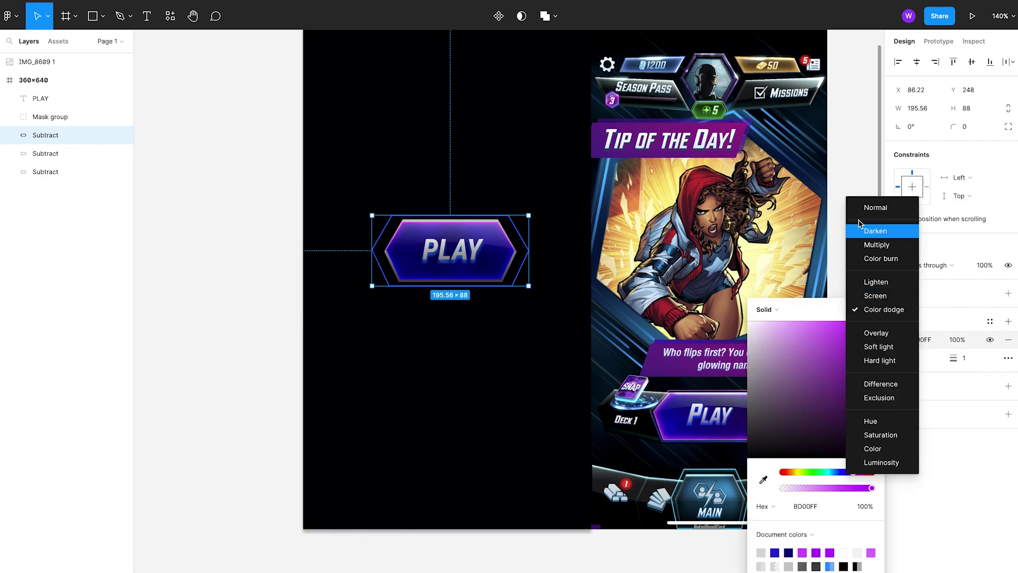
click(872, 209)
click(761, 311)
click(779, 324)
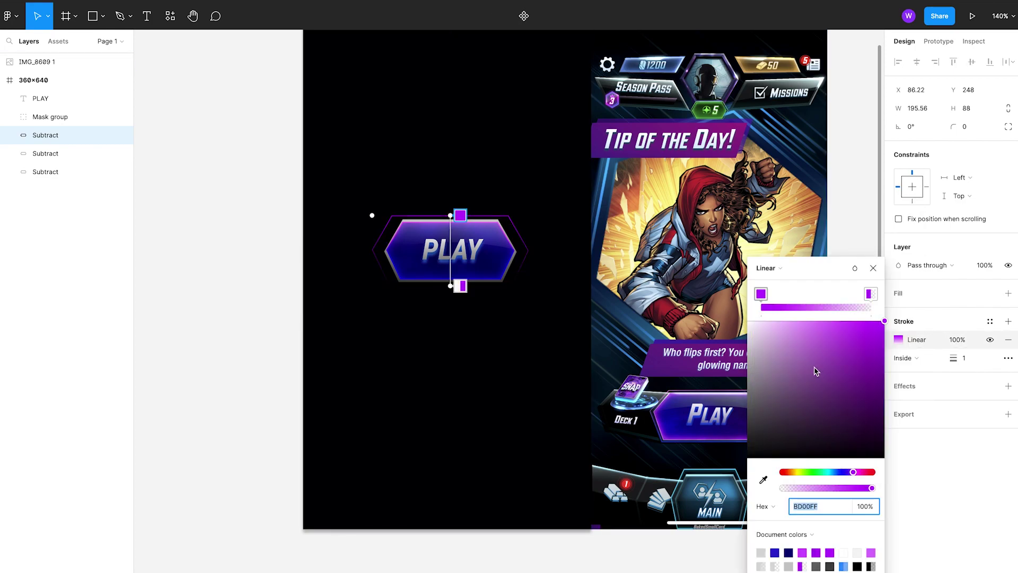
click(871, 295)
drag(853, 472, 884, 485)
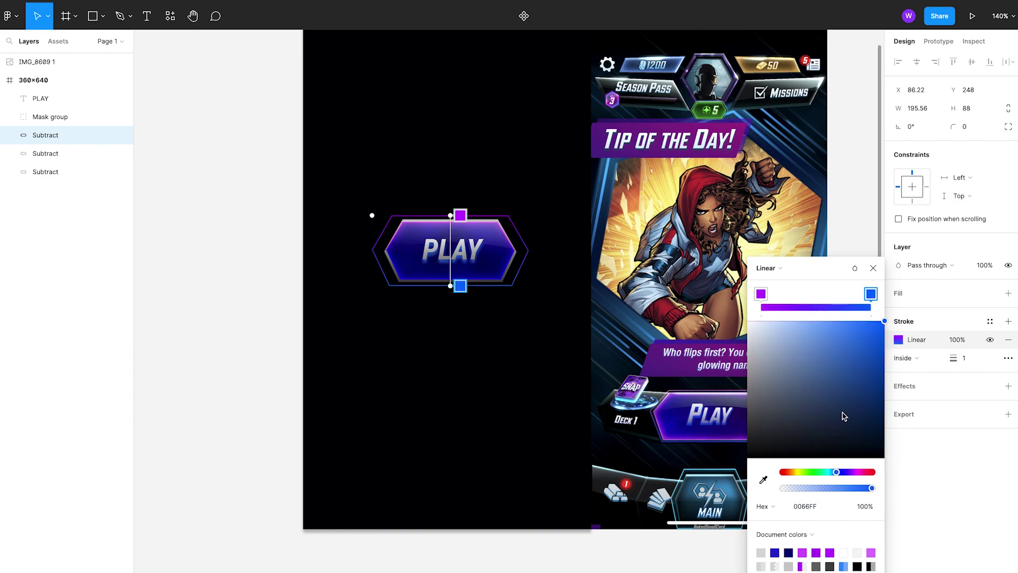
mouse_move(868, 337)
mouse_down()
mouse_move(832, 323)
mouse_move(859, 320)
mouse_move(869, 354)
mouse_up()
click(874, 268)
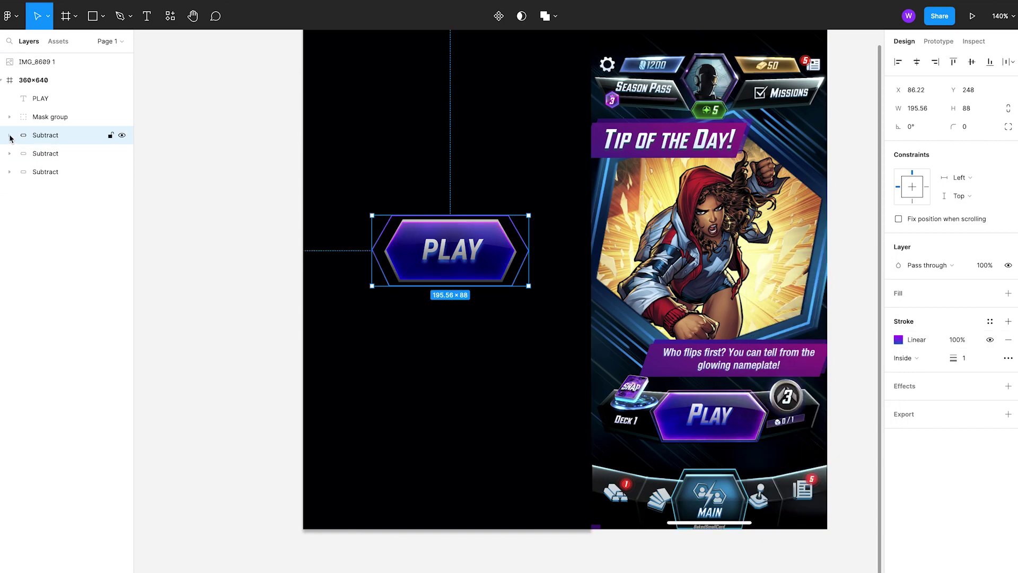
click(234, 255)
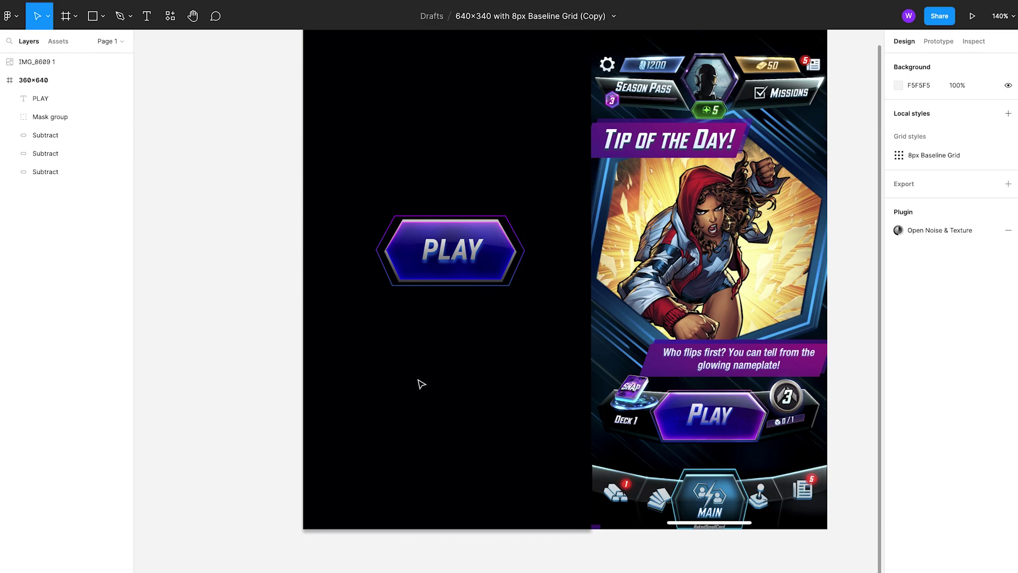
Step: Add a second effect to the button shape as an Inner shadow coloured purple BF38FF
click(60, 151)
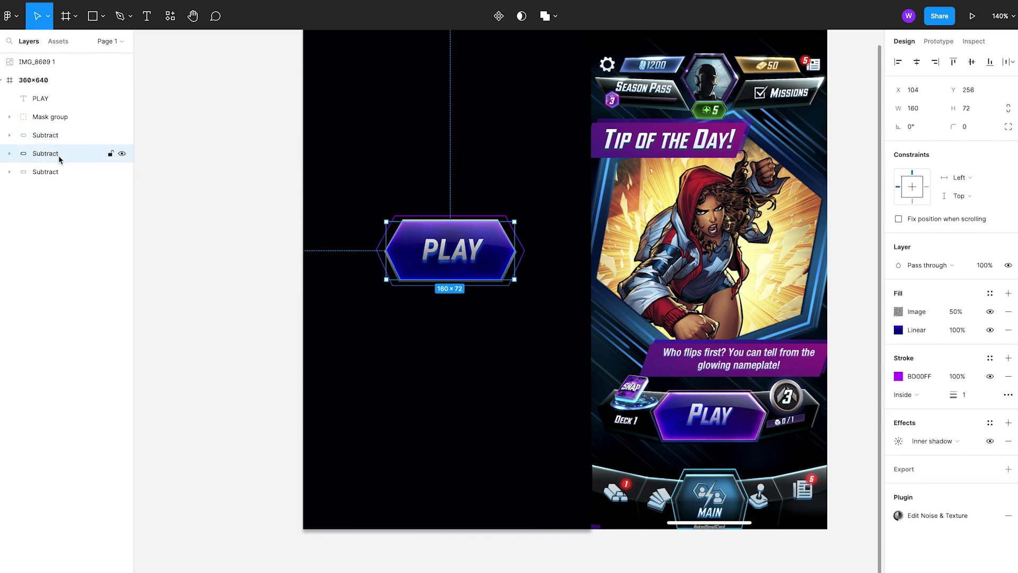
click(50, 136)
click(53, 153)
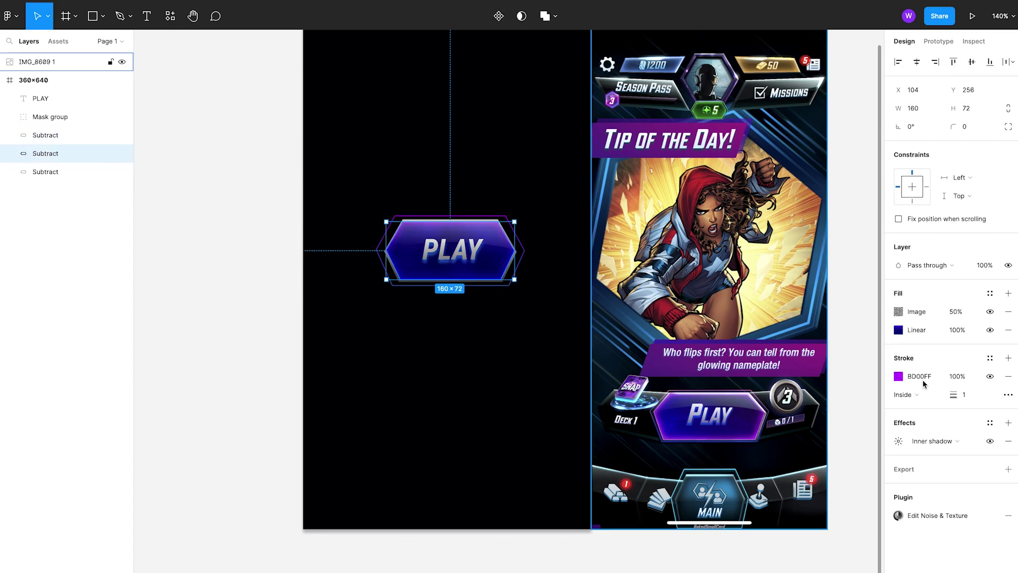
click(1008, 422)
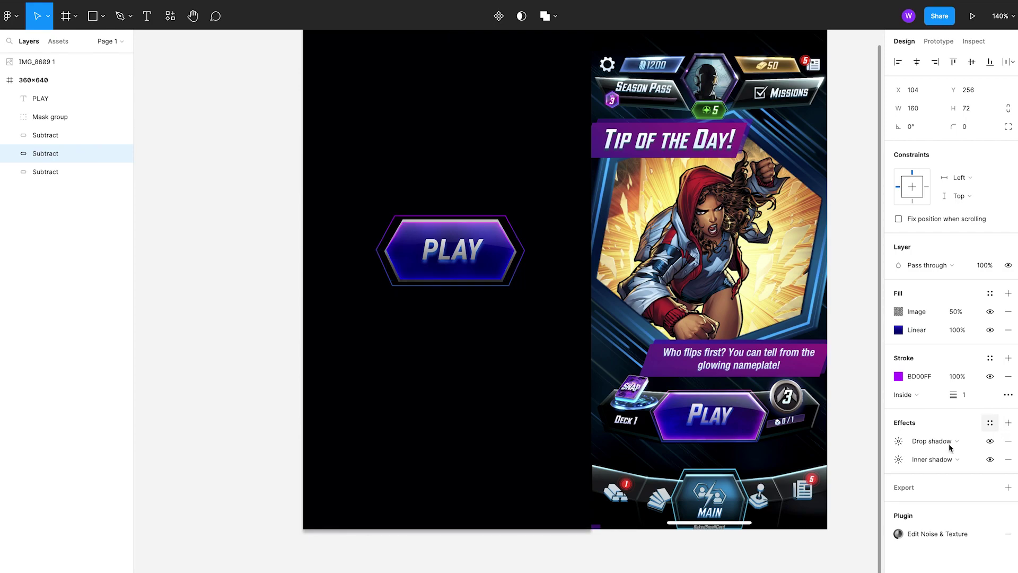
click(898, 440)
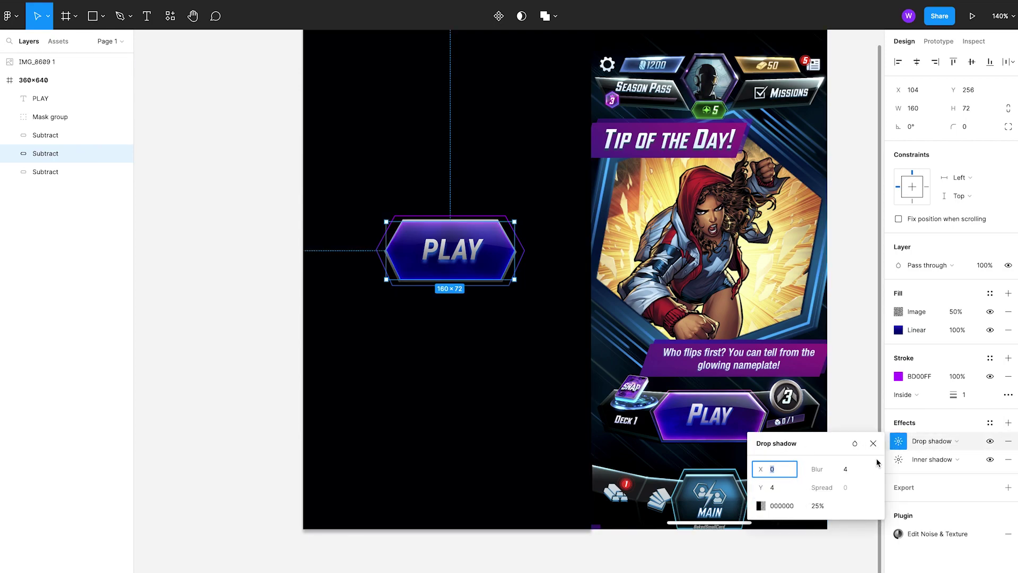
click(933, 440)
click(922, 426)
click(898, 441)
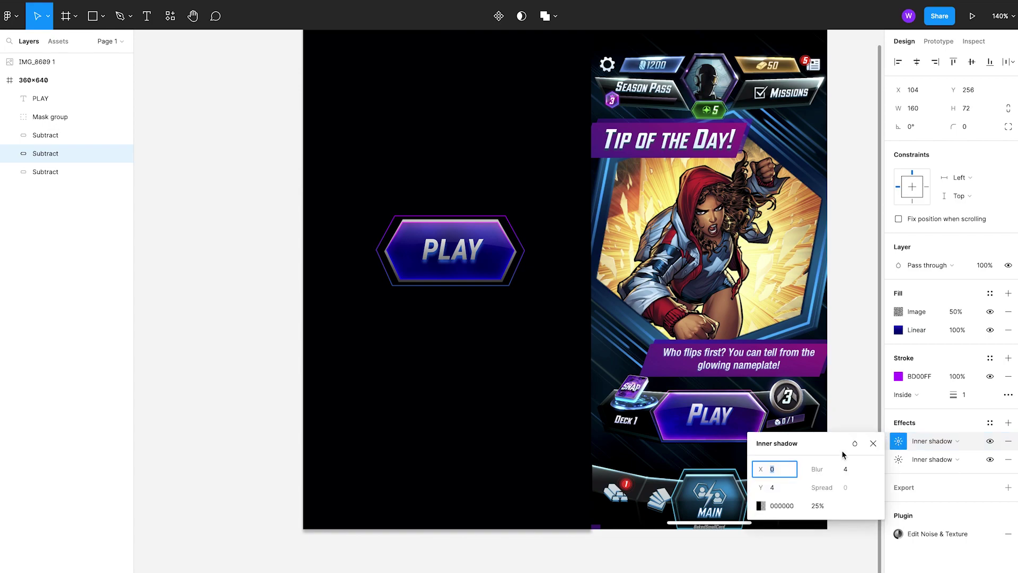
click(760, 505)
drag(688, 341, 717, 317)
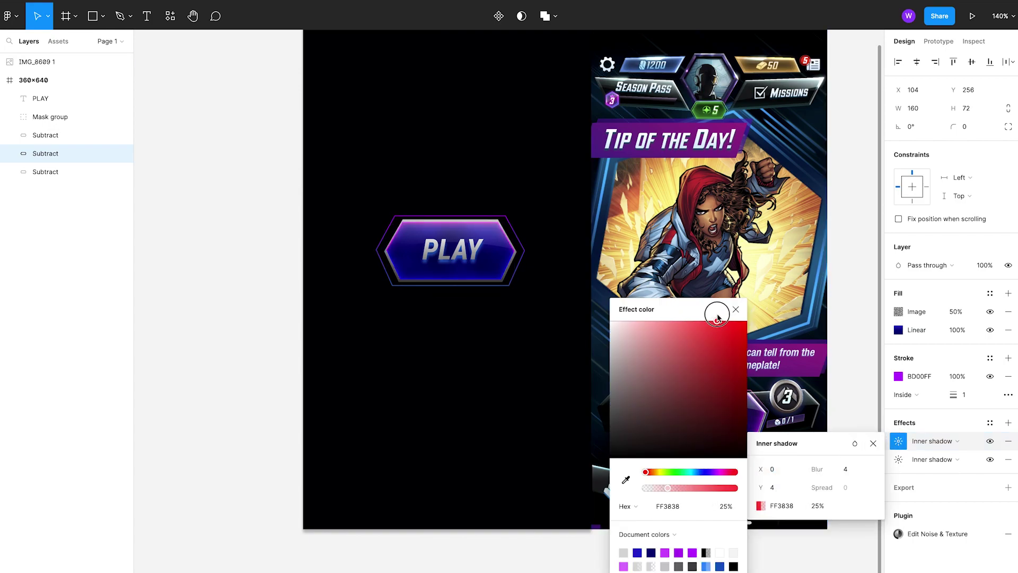
drag(716, 482, 715, 476)
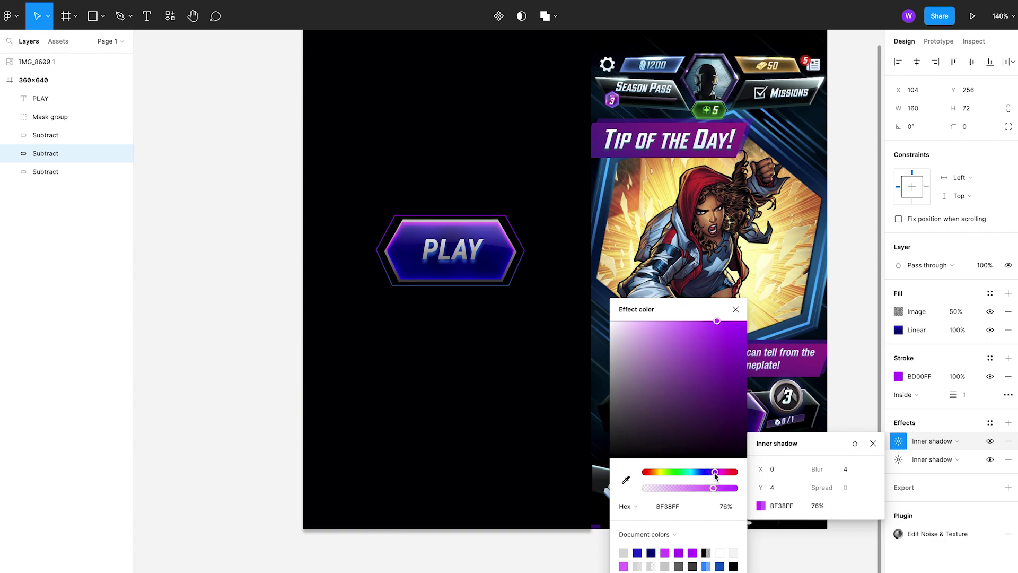
click(735, 309)
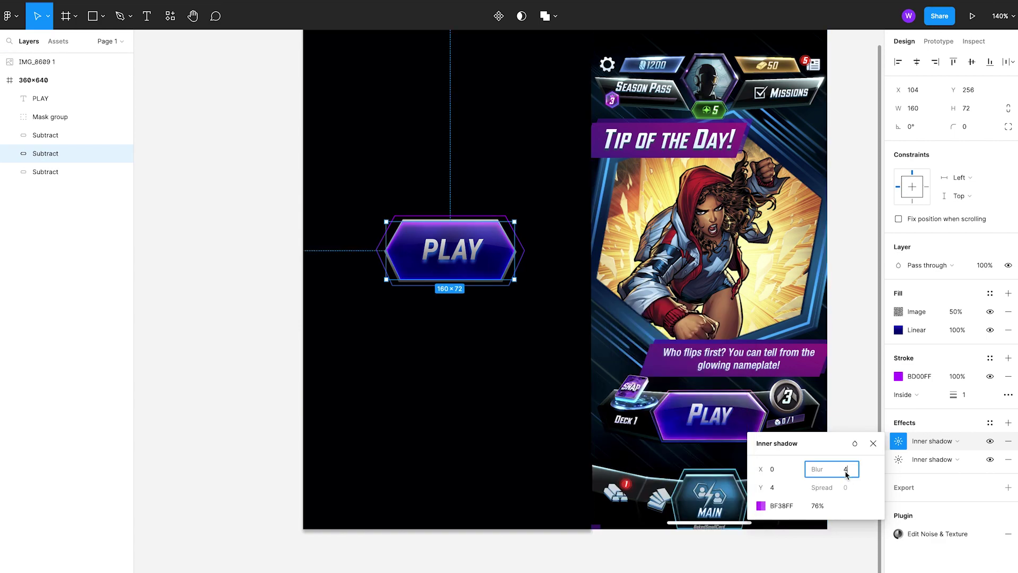
Step: Set the new inner shadow to Y offset 0, blur 7 and opacity 100%
click(782, 488)
text(0)
key(Return)
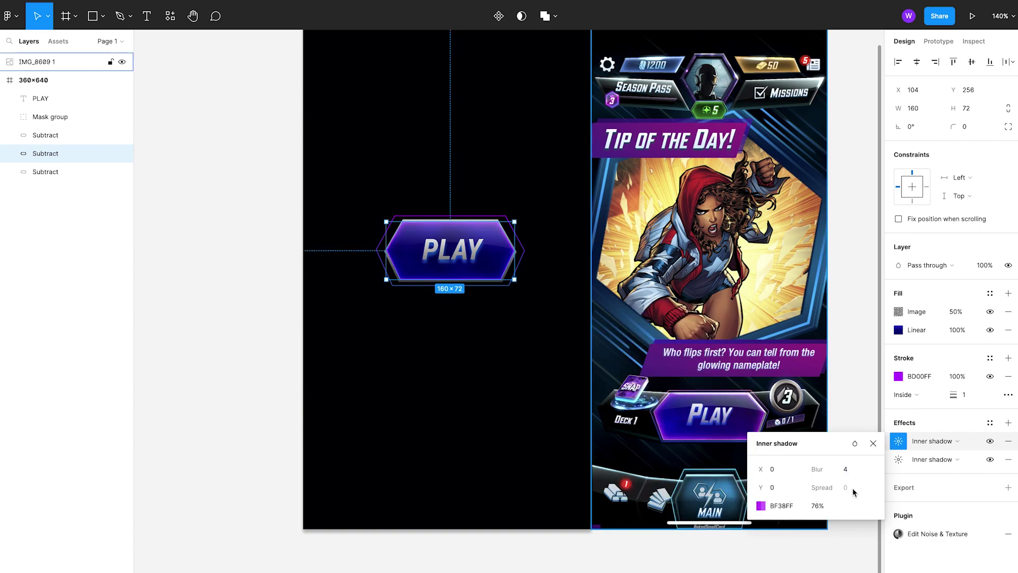
click(848, 469)
text(7)
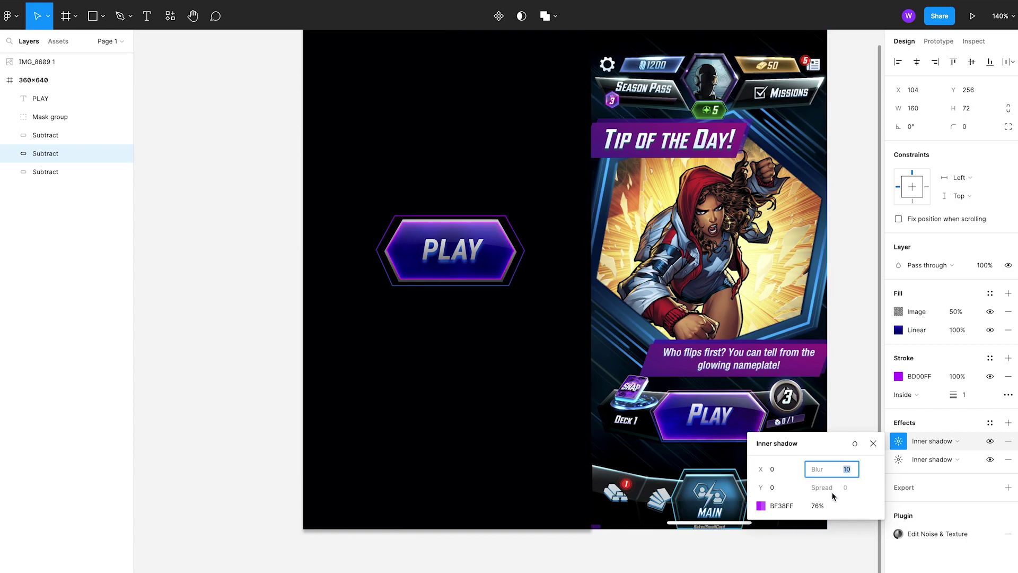
click(830, 506)
text(100)
key(Return)
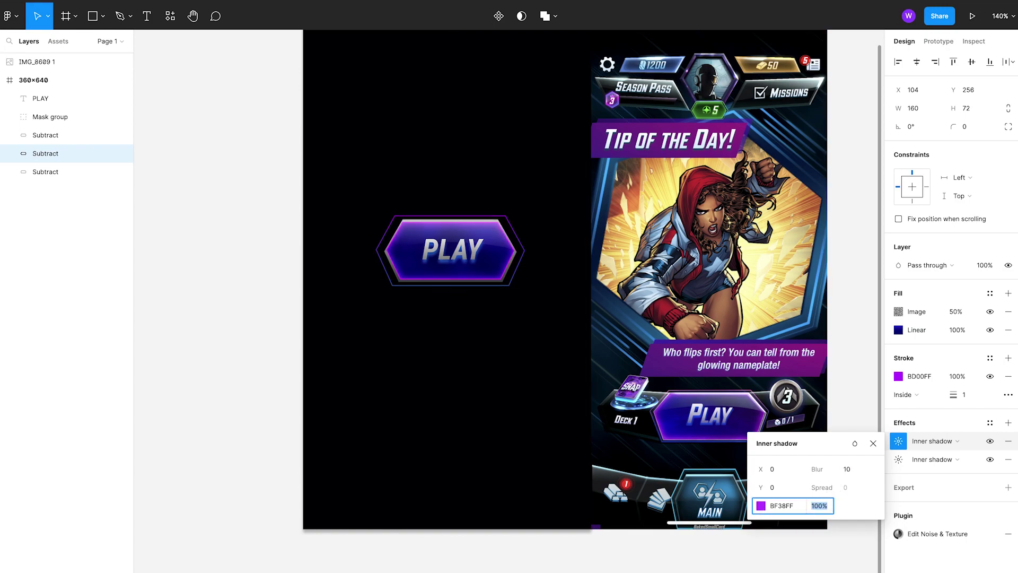
click(854, 450)
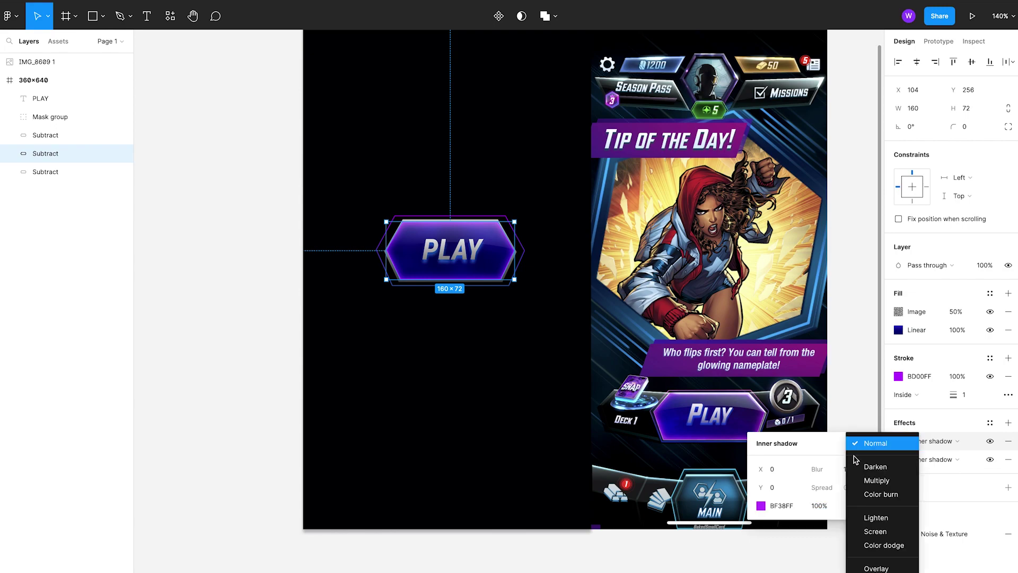
click(838, 447)
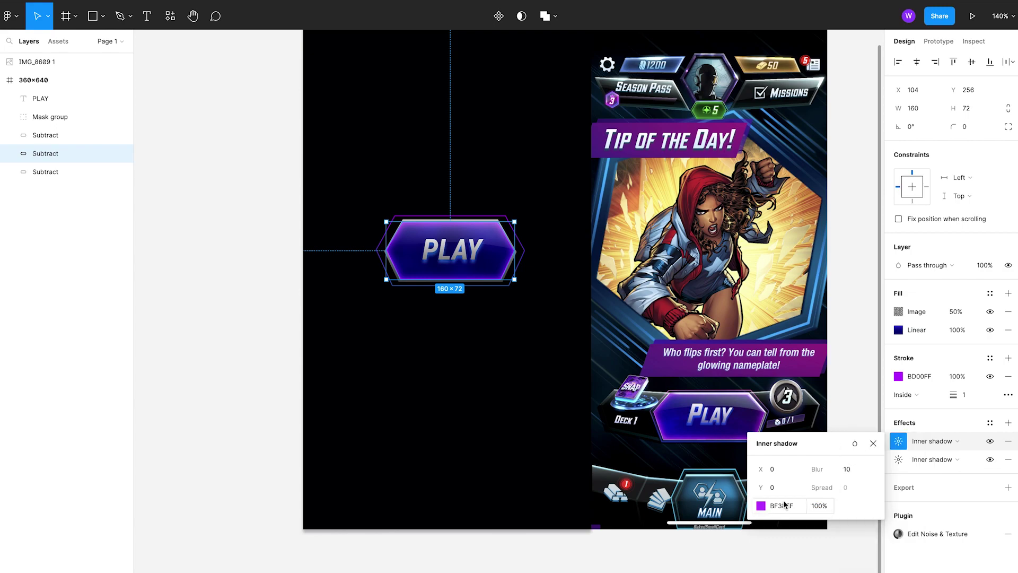
click(970, 444)
click(989, 459)
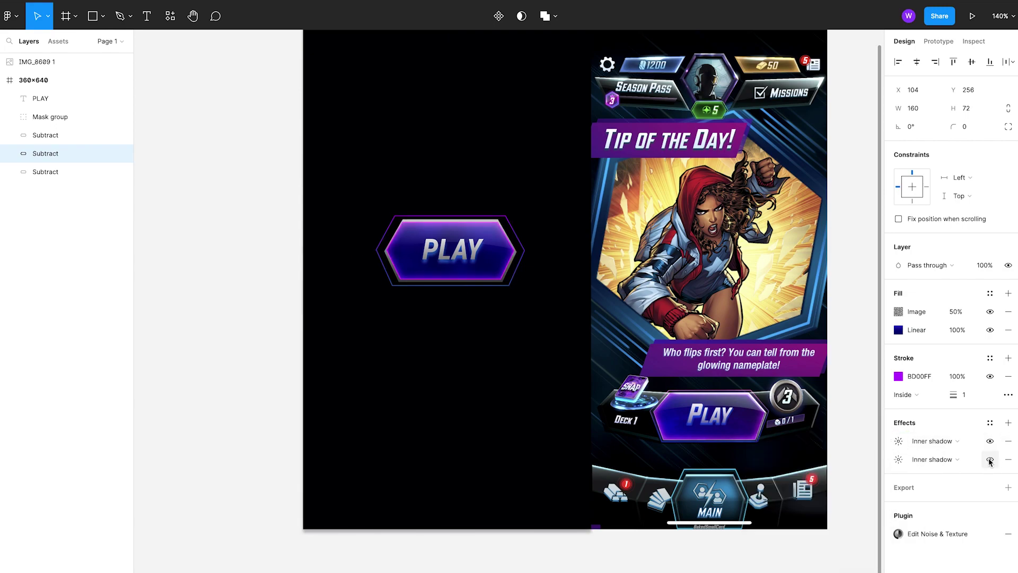
Step: Widen the new inner shadow's blur, settling on 18 after trying 34
click(898, 441)
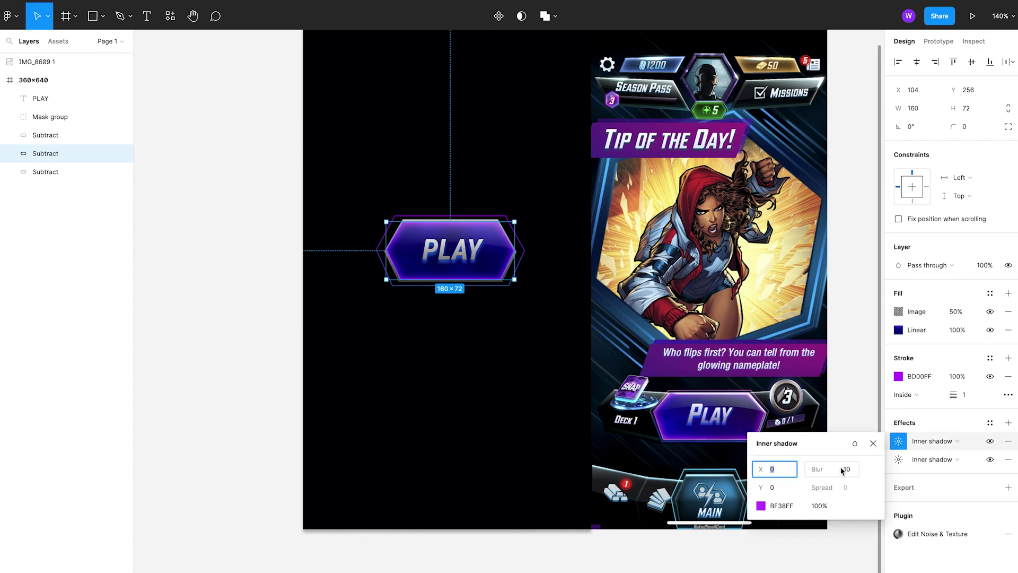
click(848, 470)
text(34)
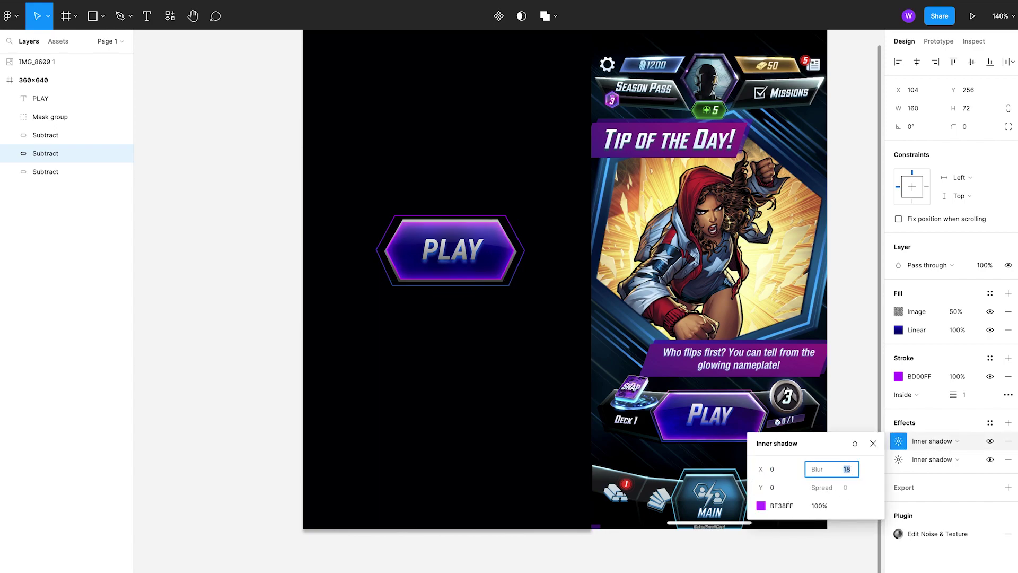
key(Return)
text(18)
key(Return)
Step: Raise the PLAY button shape's noise image fill opacity to 90%
click(873, 443)
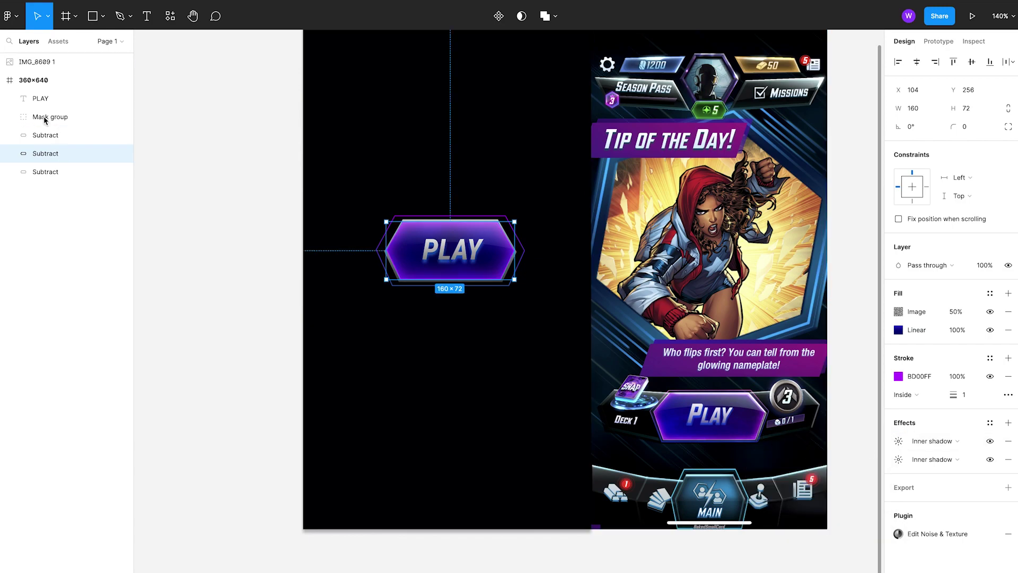
click(46, 171)
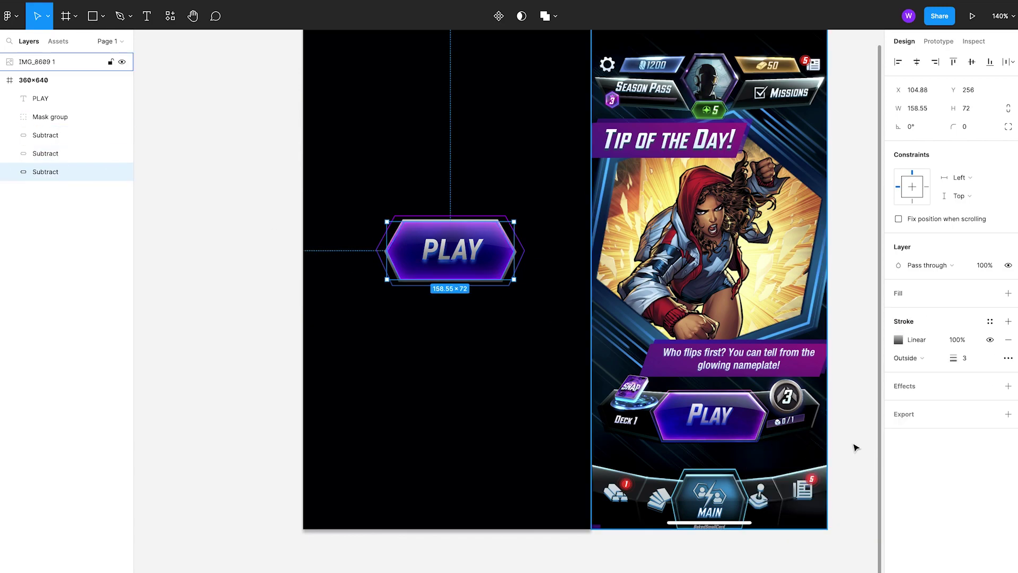
click(83, 154)
click(959, 313)
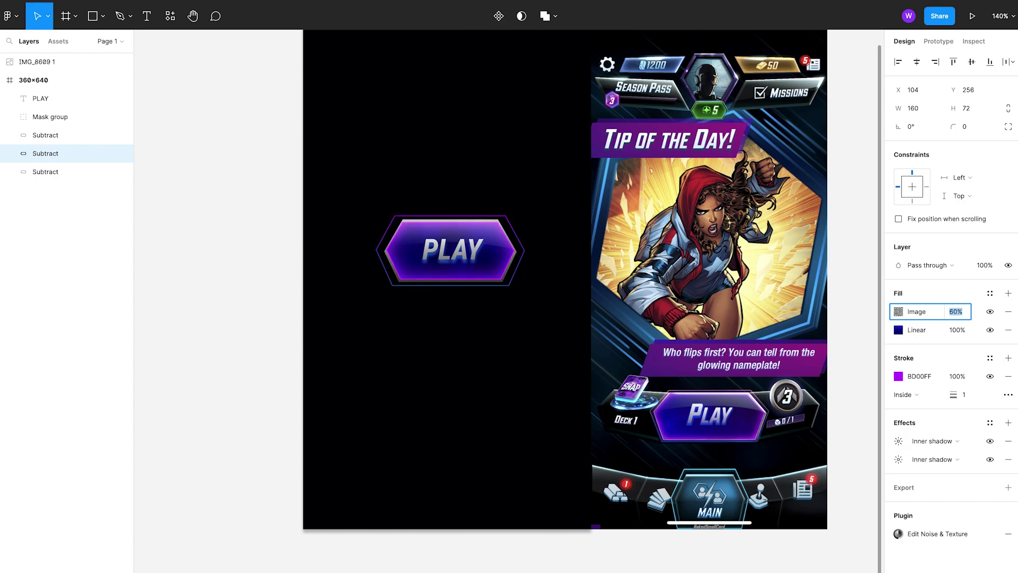
text(90)
key(Return)
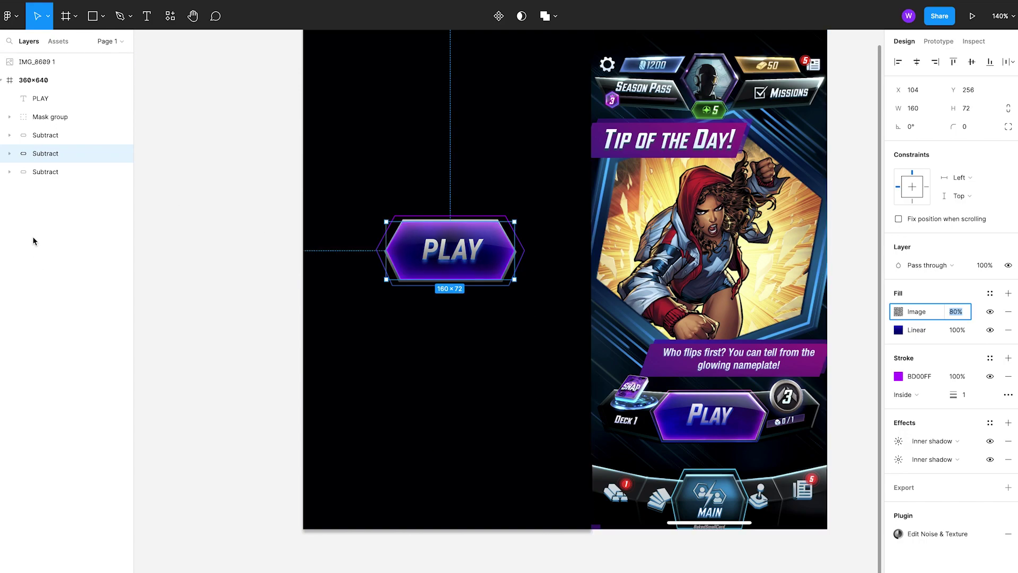
Step: On the Mask group's highlight vector, shift the left gradient stop inward and lower the gradient fill to 40% opacity
click(9, 153)
click(55, 176)
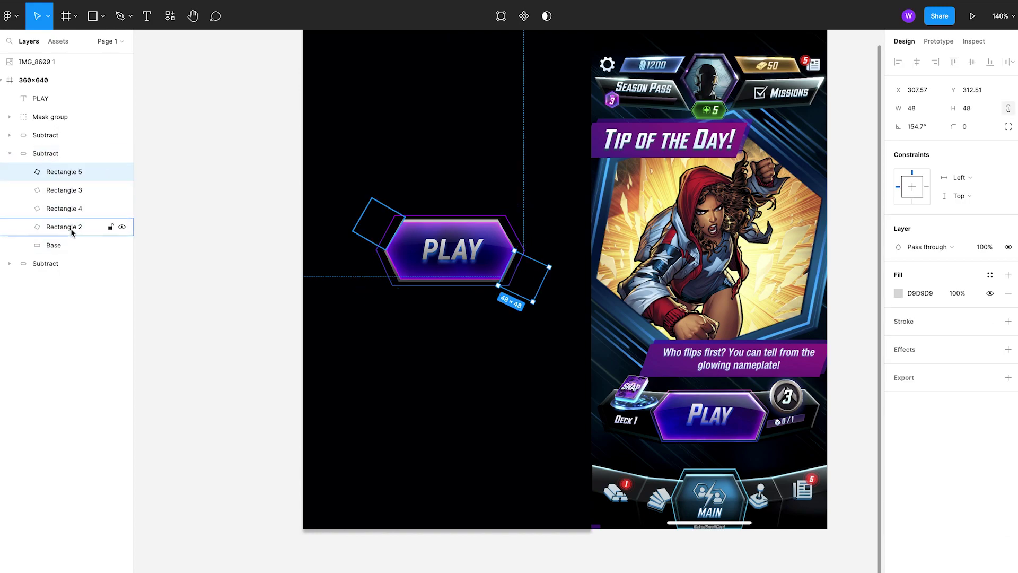
click(9, 154)
click(10, 135)
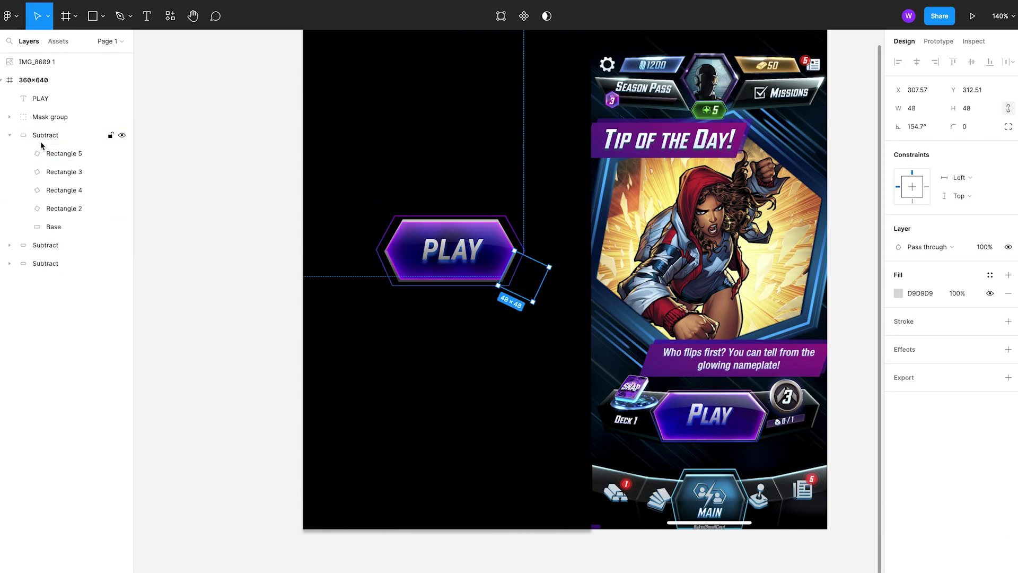
click(10, 136)
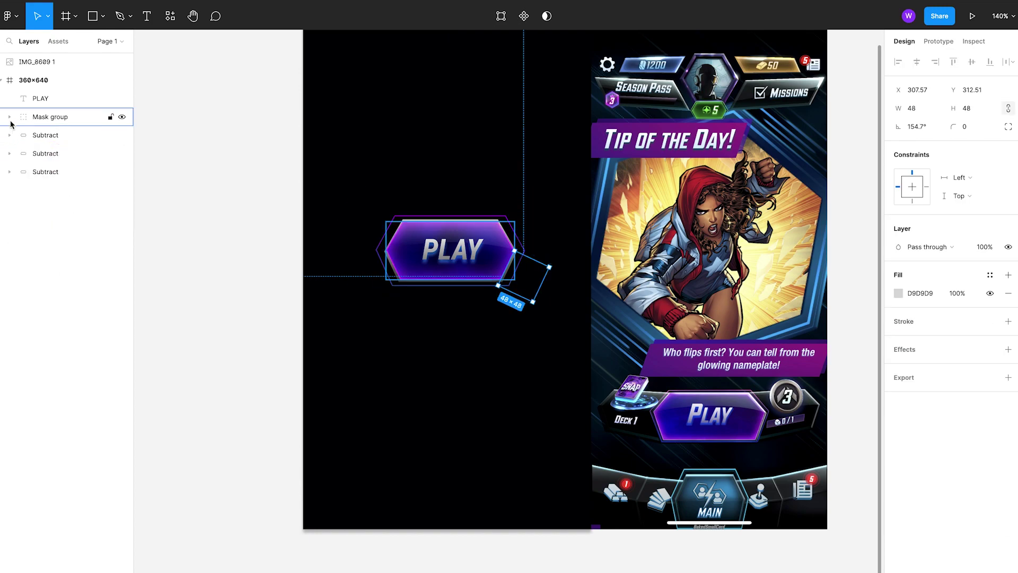
click(10, 118)
click(48, 136)
click(898, 293)
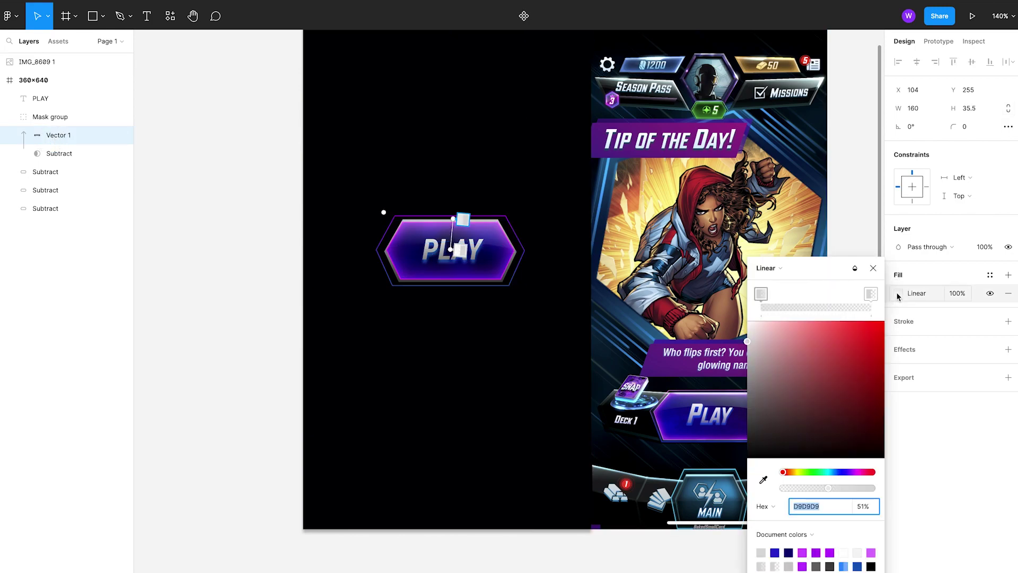
click(788, 294)
mouse_move(788, 295)
mouse_down()
mouse_move(811, 292)
mouse_move(800, 293)
mouse_up()
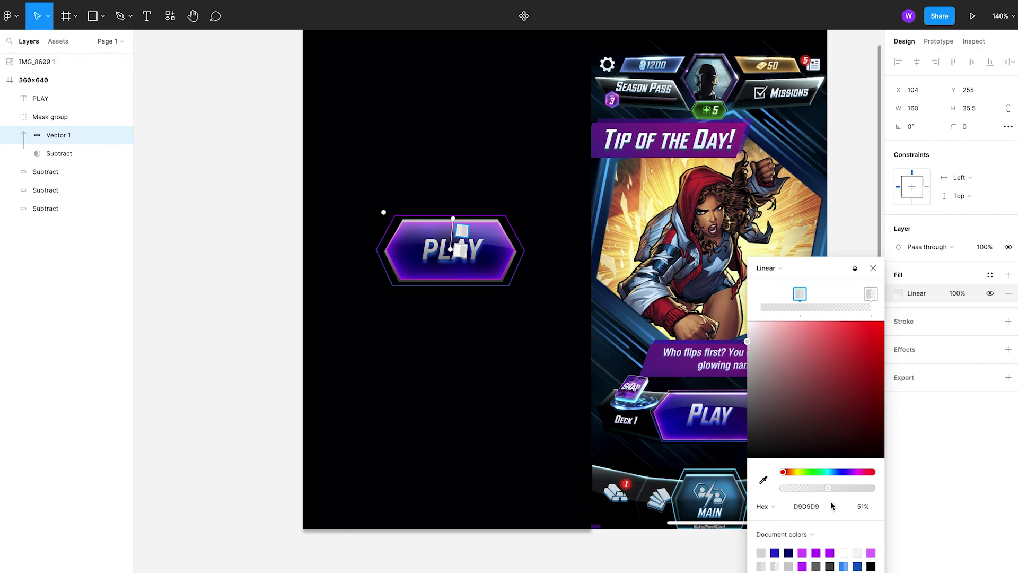
drag(828, 487, 819, 480)
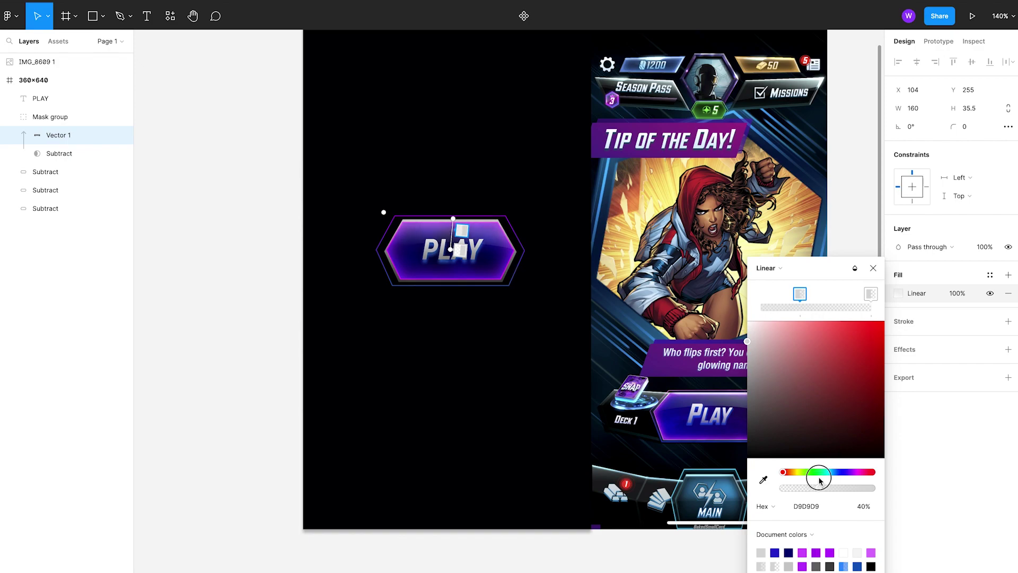
Step: Centre the PLAY button in view and select its PLAY text layer
click(873, 268)
click(252, 330)
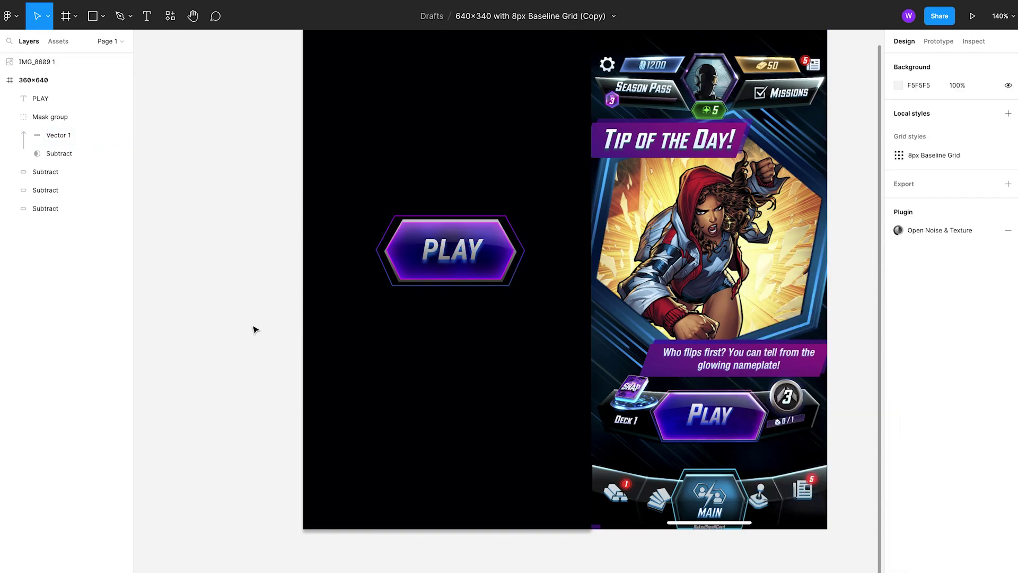
scroll(428, 382, up, 1)
drag(427, 382, 363, 377)
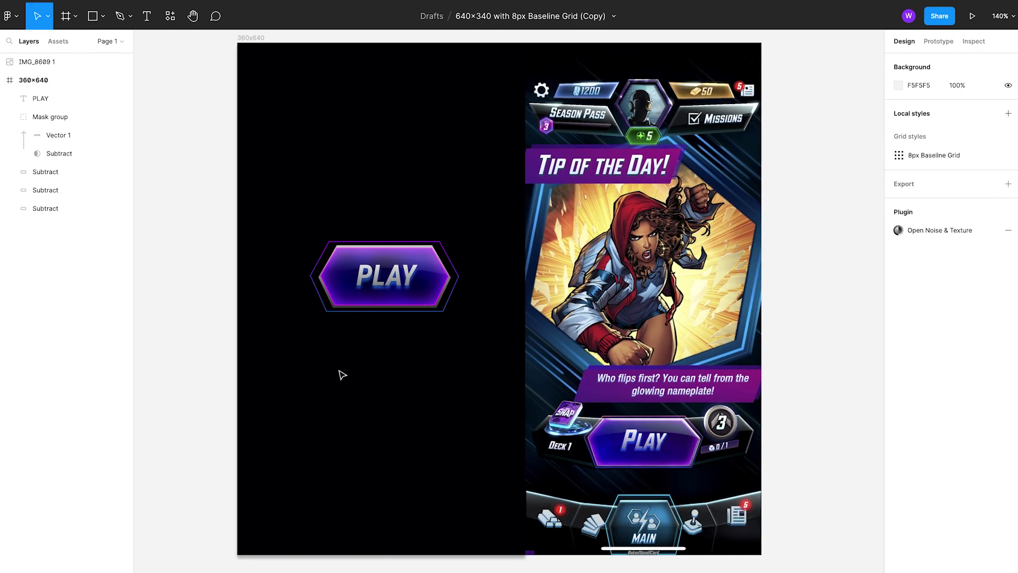
drag(229, 248, 426, 307)
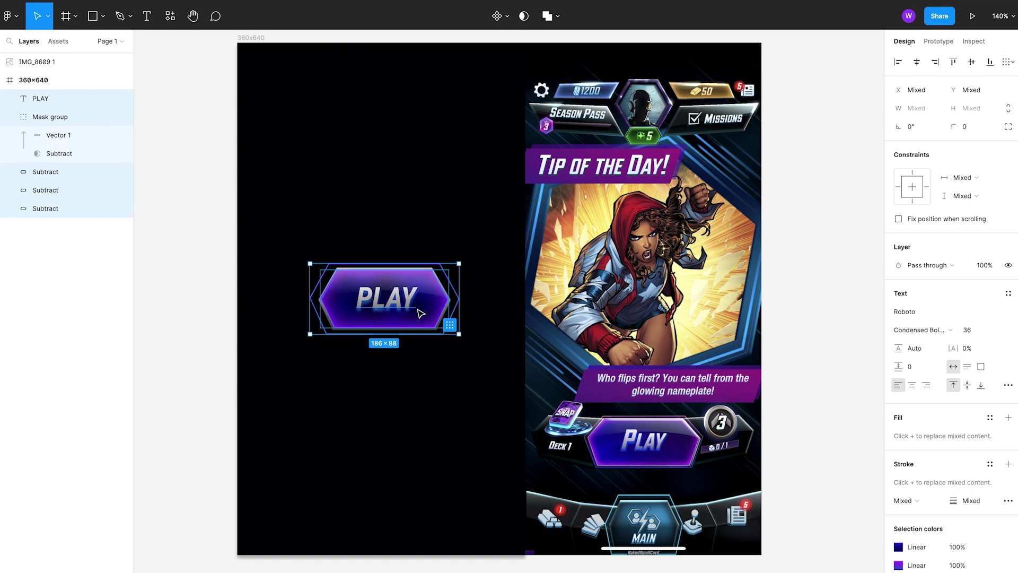
click(195, 241)
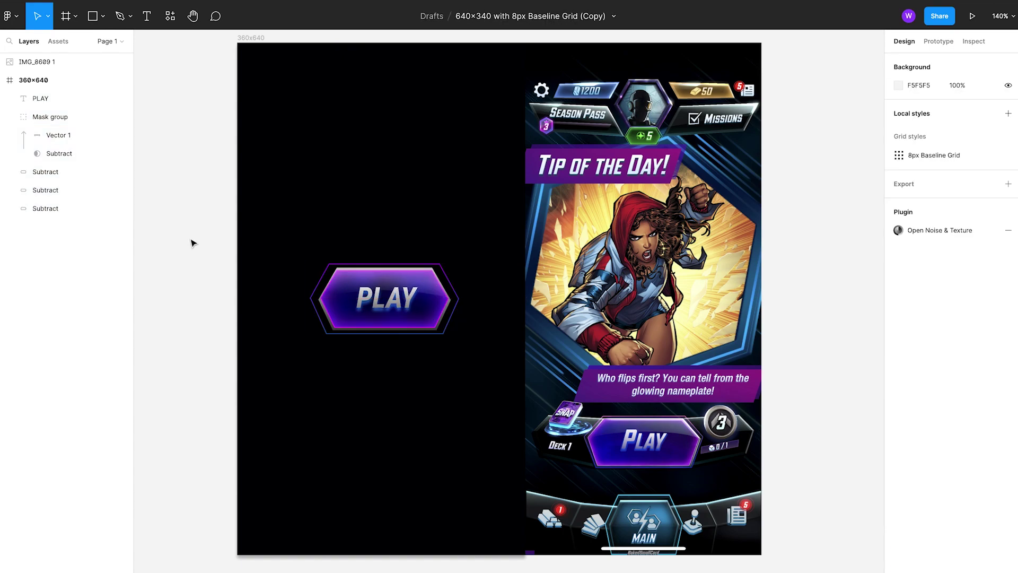
click(375, 311)
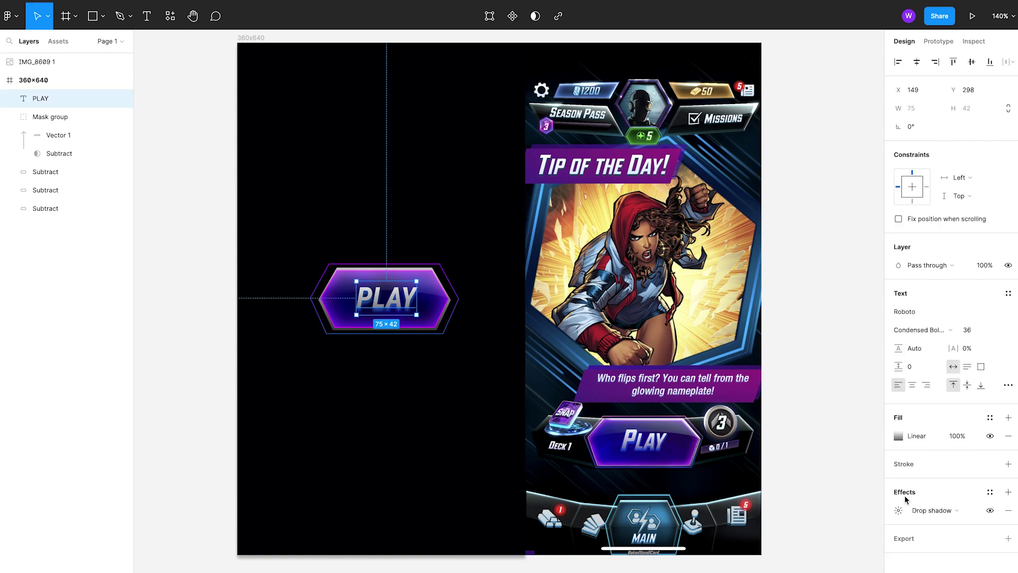
Step: Set the PLAY text's drop shadow to blur 3 and Y offset 3, then recheck it
click(898, 510)
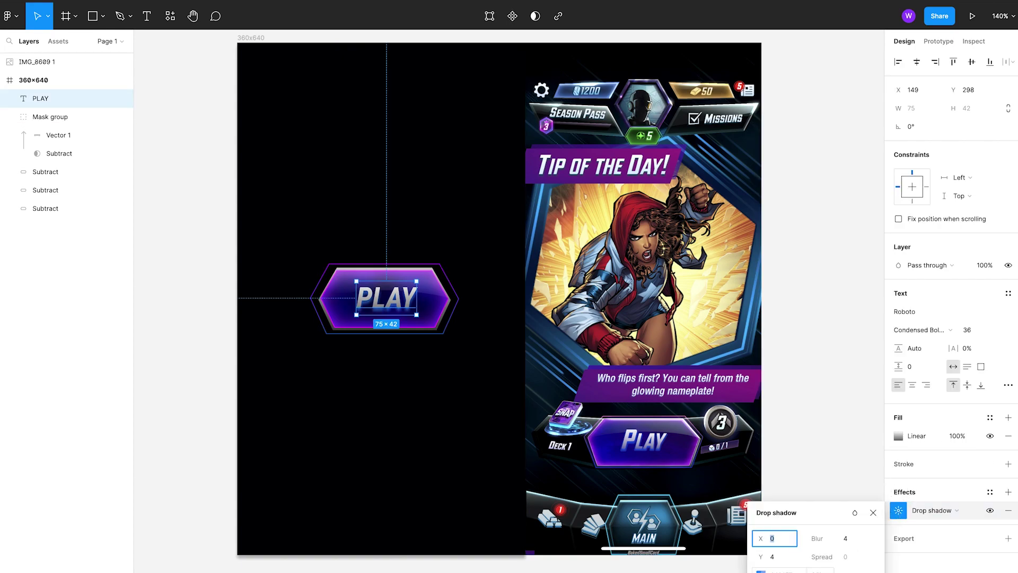
click(857, 537)
key(Down)
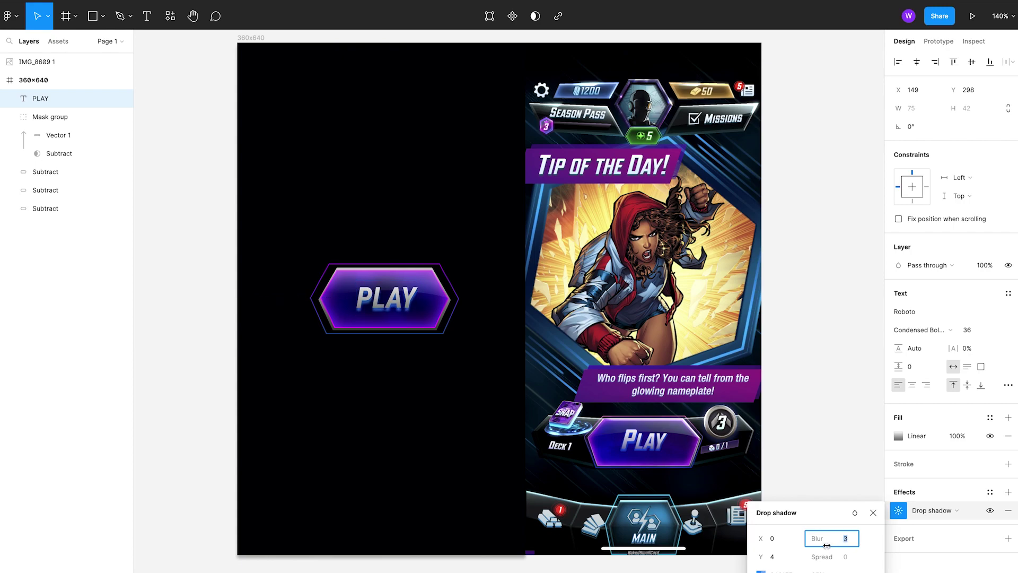
click(796, 556)
key(Down)
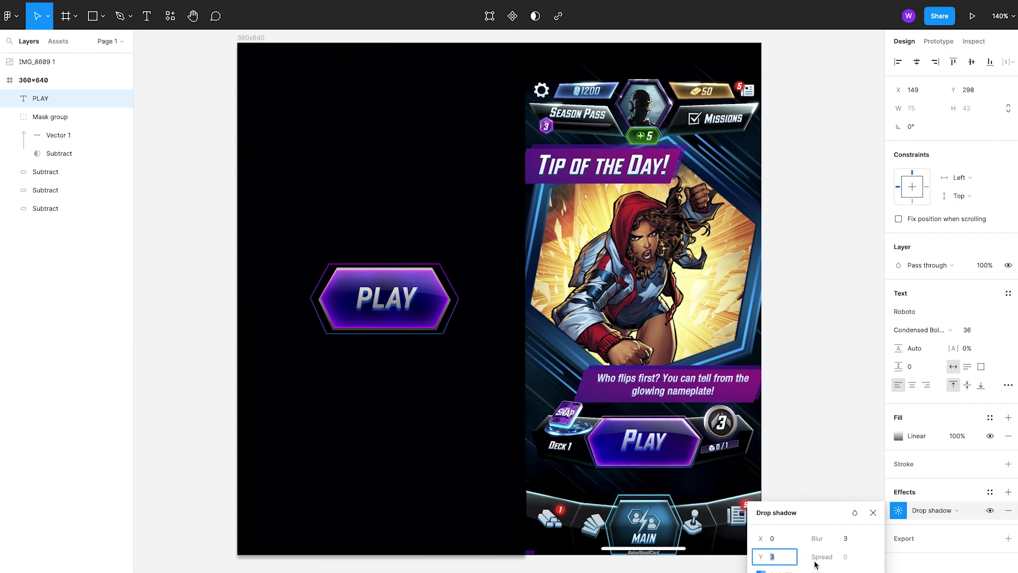
key(Tab)
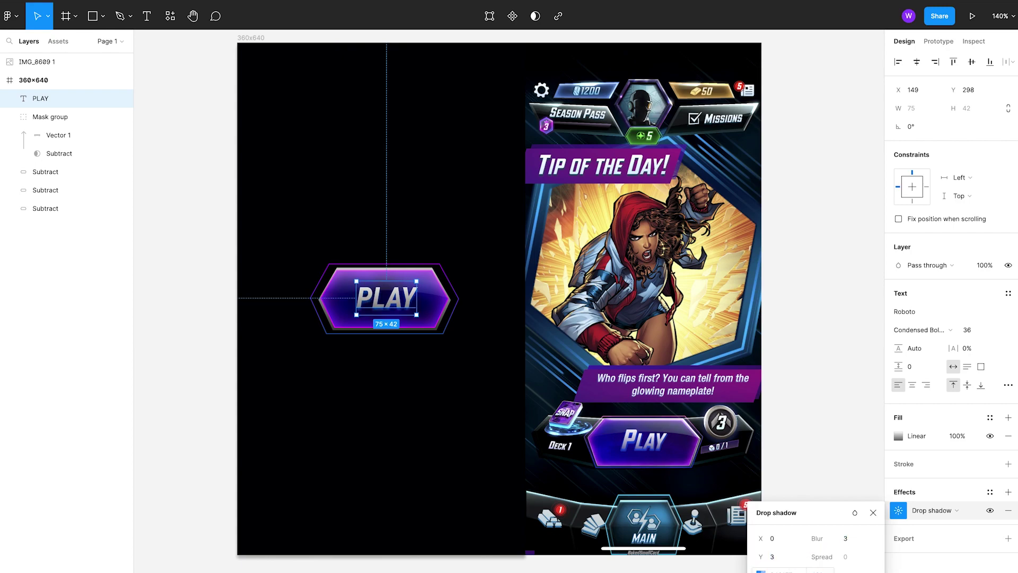
click(809, 288)
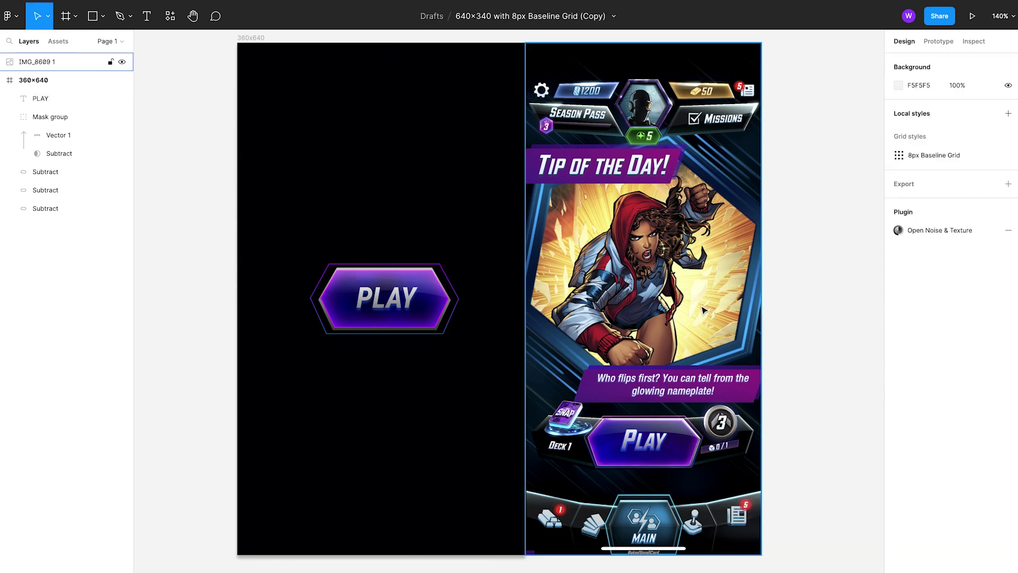
key(ctrl+z)
click(898, 511)
key(Tab)
key(Tab)
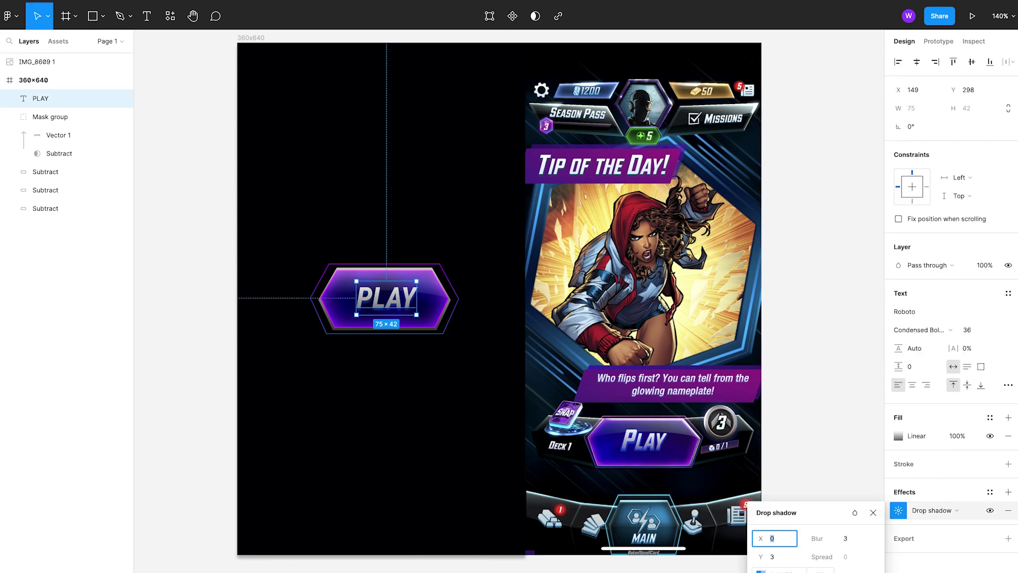
Step: Duplicate the button's outer outline with Ctrl+D and enlarge the copy around the button
click(808, 282)
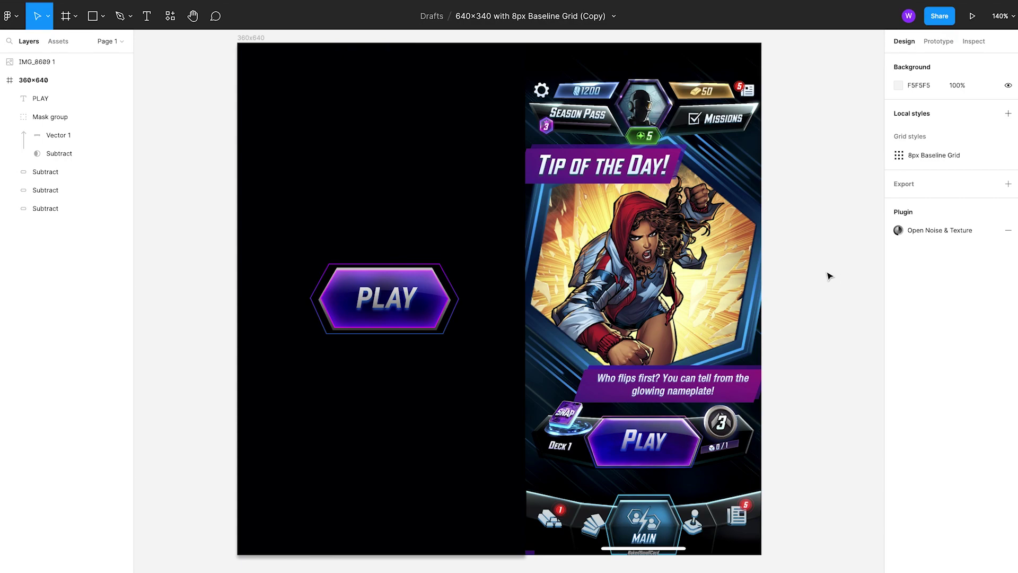
drag(172, 221, 483, 355)
click(170, 313)
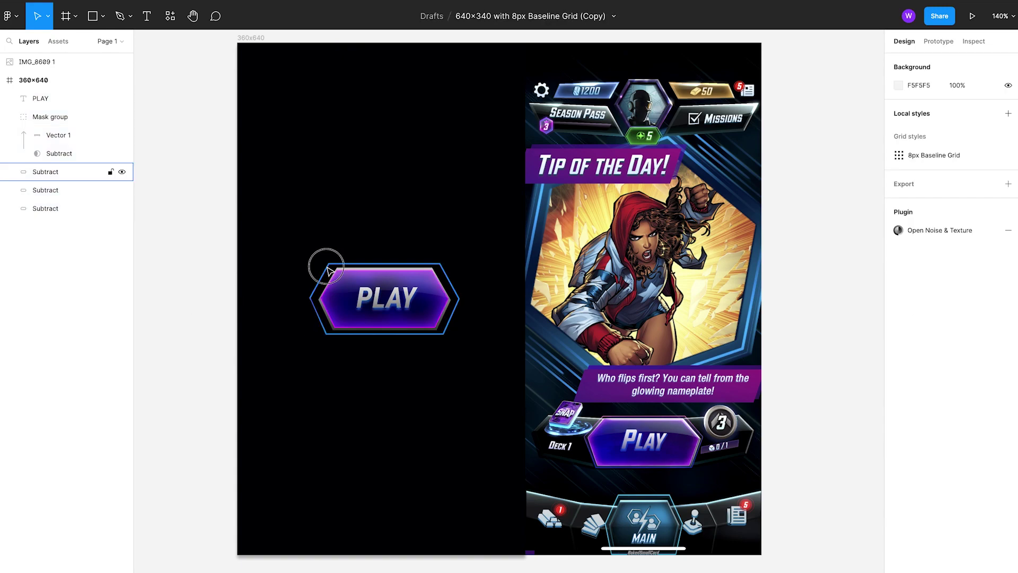
click(327, 272)
key(ctrl+d)
drag(461, 263, 495, 251)
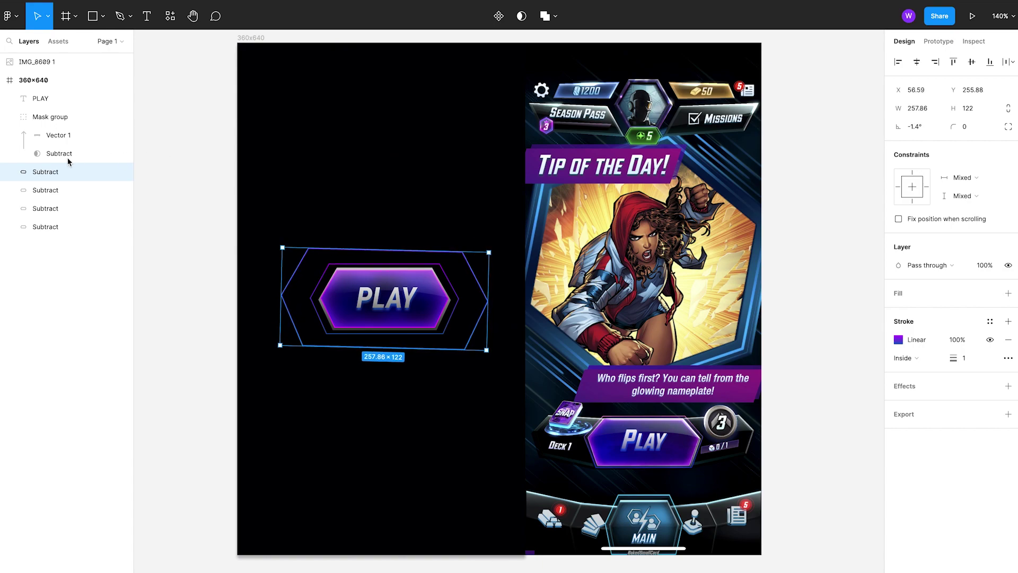
Step: Fade the enlarged outline copy's stroke opacity to 40%
click(73, 189)
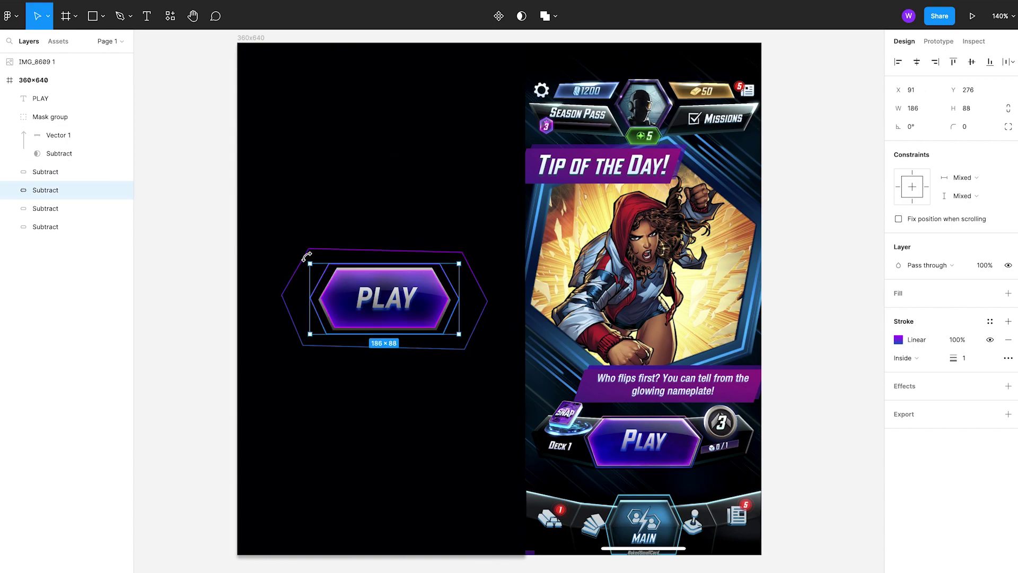
click(314, 252)
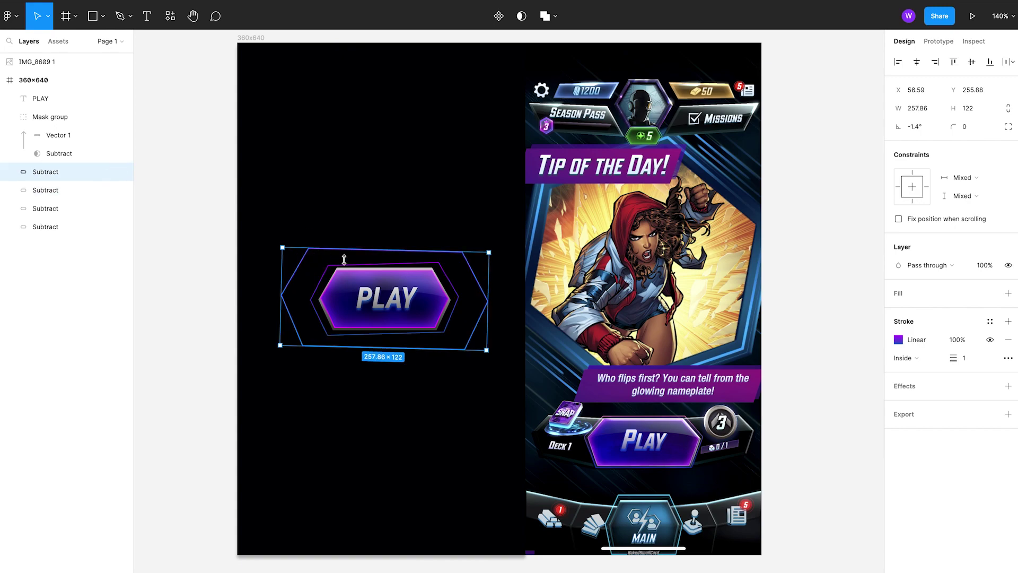
click(957, 340)
text(50)
key(Return)
click(958, 340)
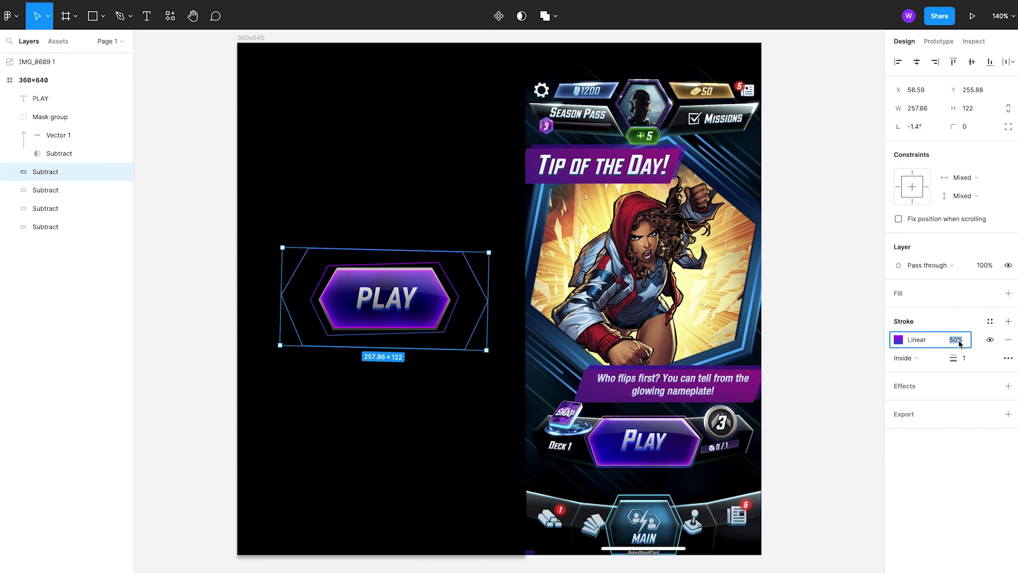
text(40)
key(Return)
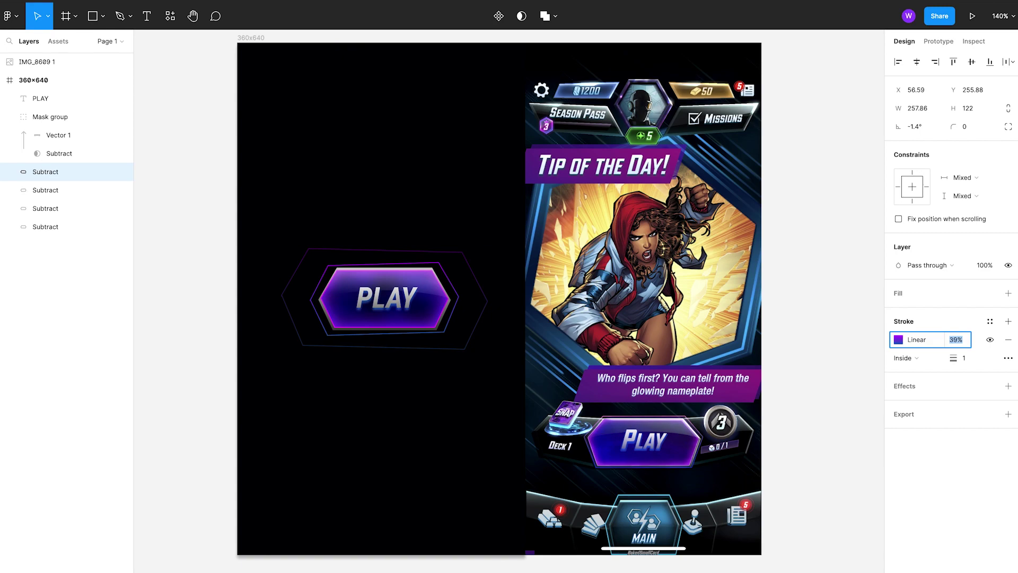
click(207, 175)
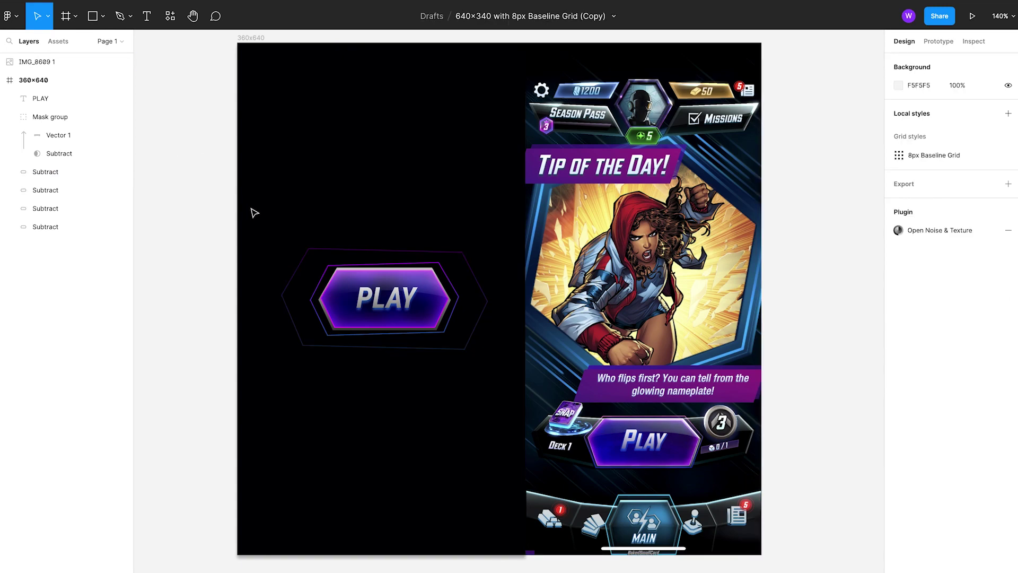
click(238, 39)
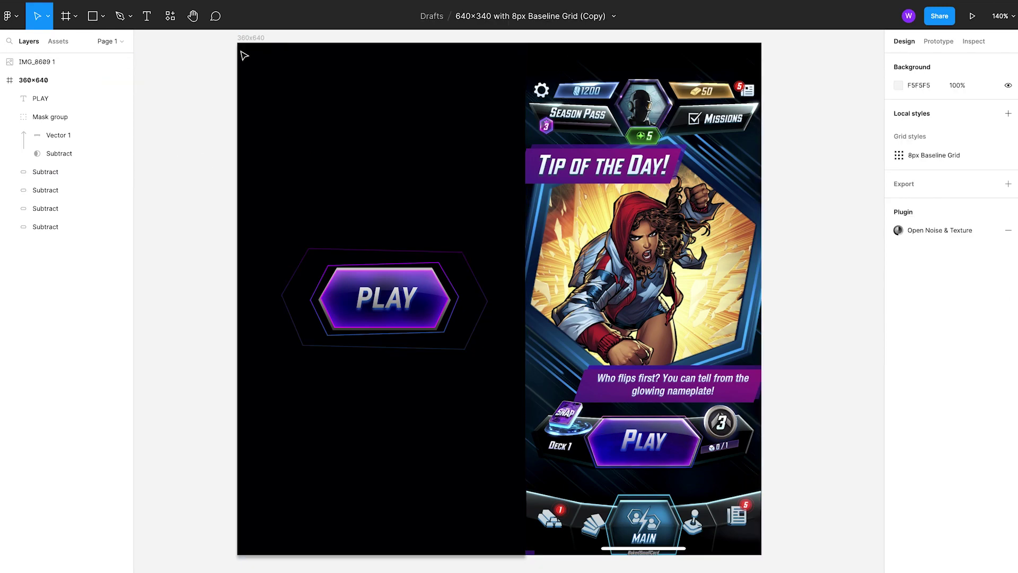